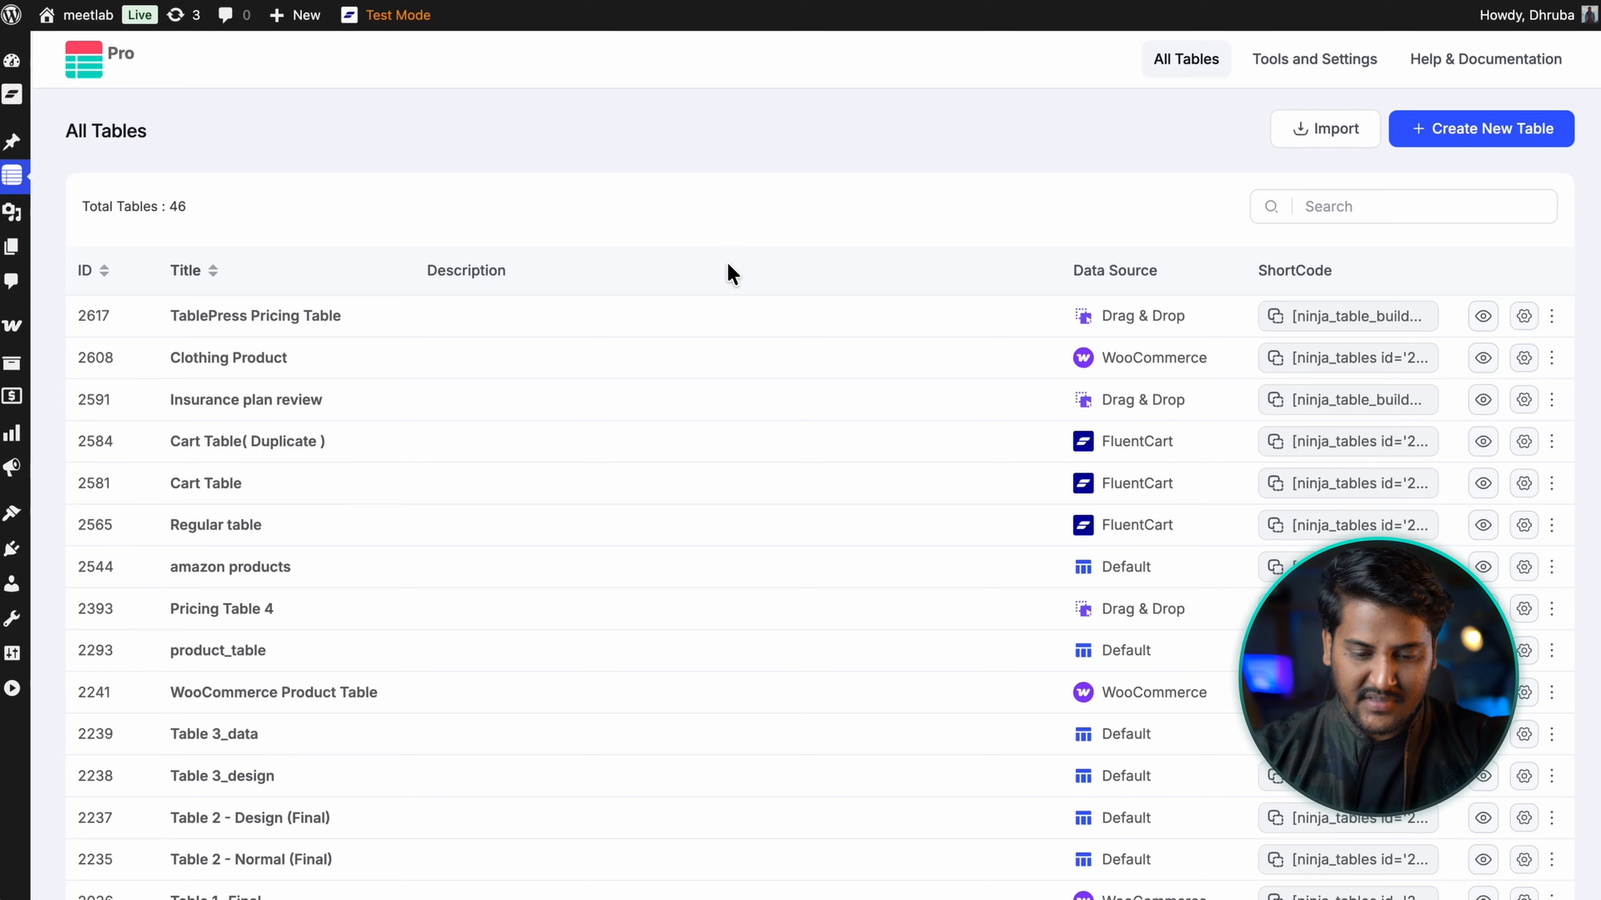
Step: Start a new table based on WooCommerce Reviews and title it "Winter Clothing Products"
scroll(728, 268, "down", 10)
scroll(728, 265, "up", 10)
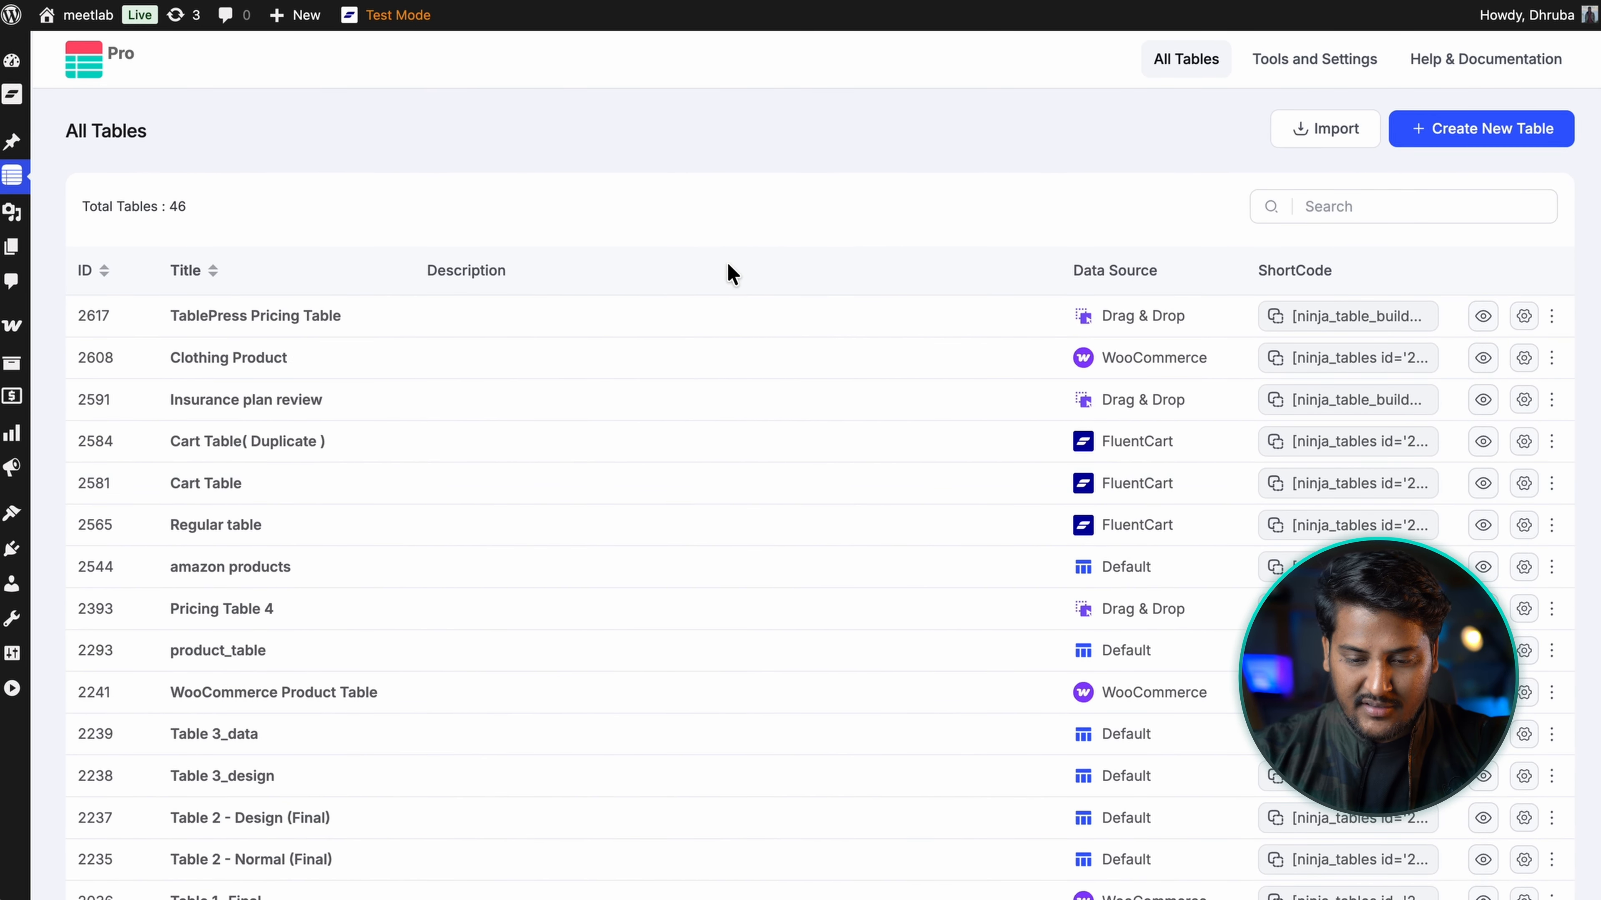
left_click(1481, 134)
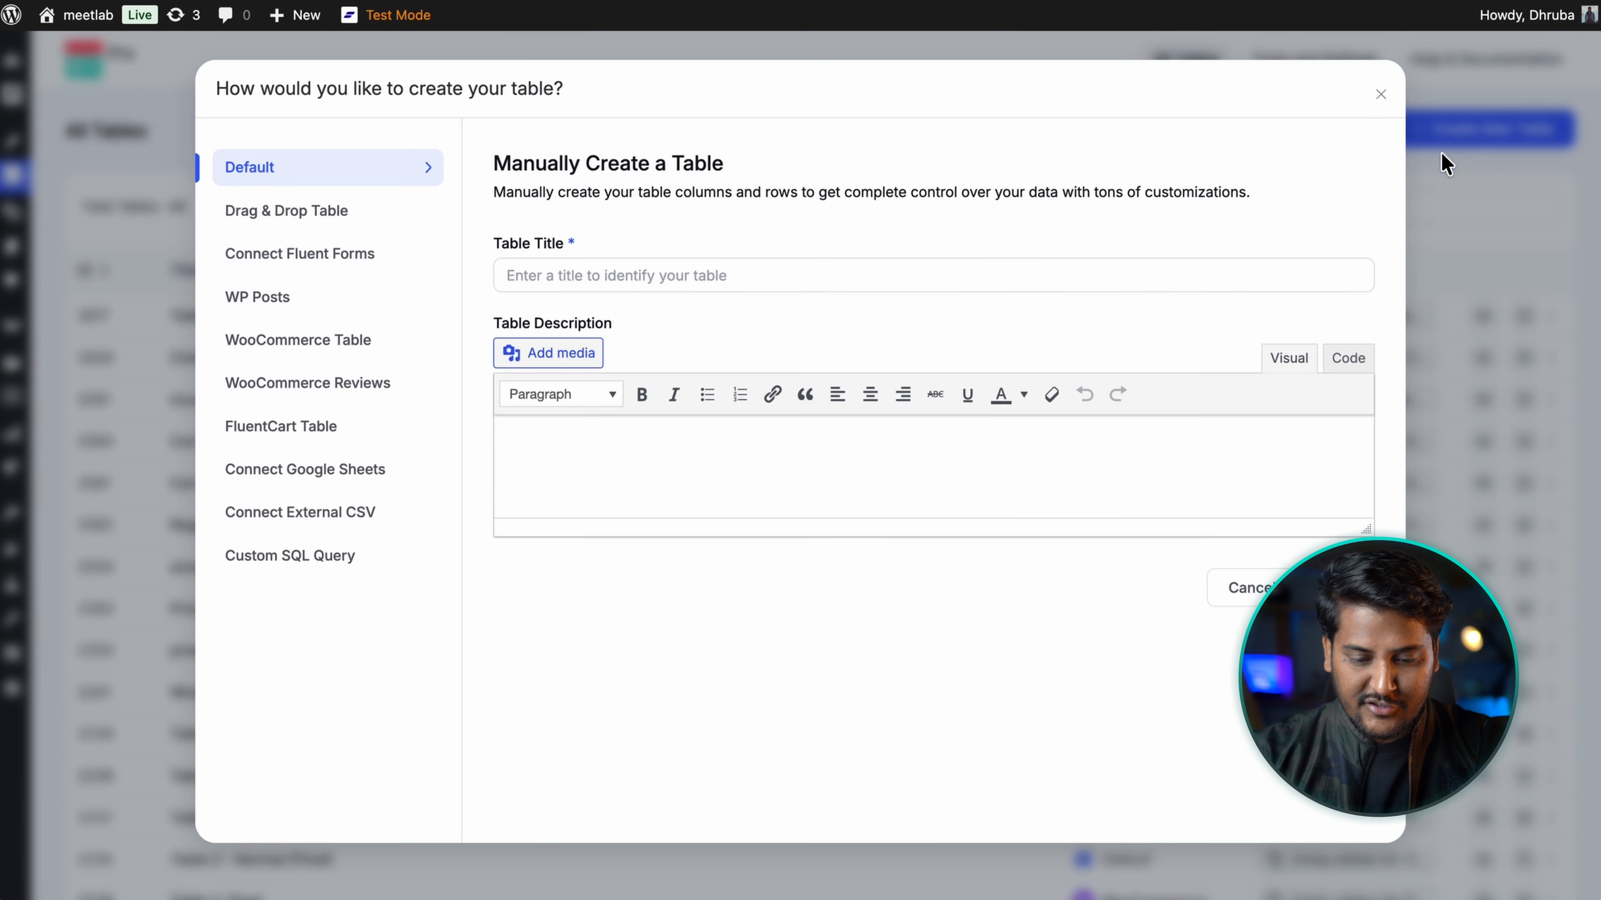
left_click(351, 396)
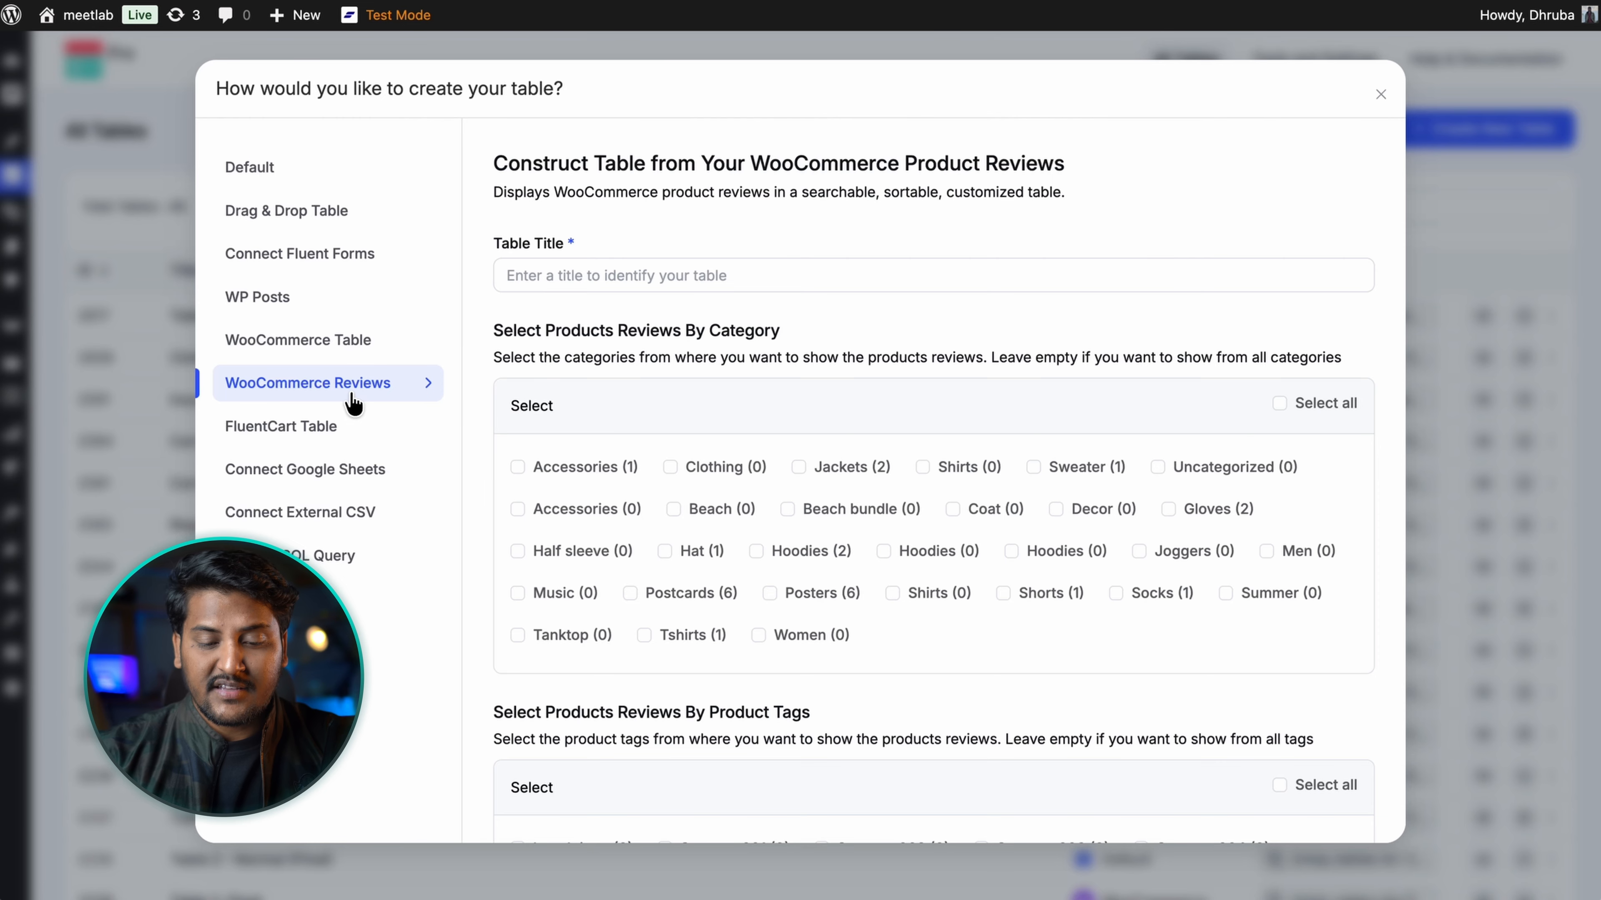
left_click(581, 275)
type("Winter Clothing Products")
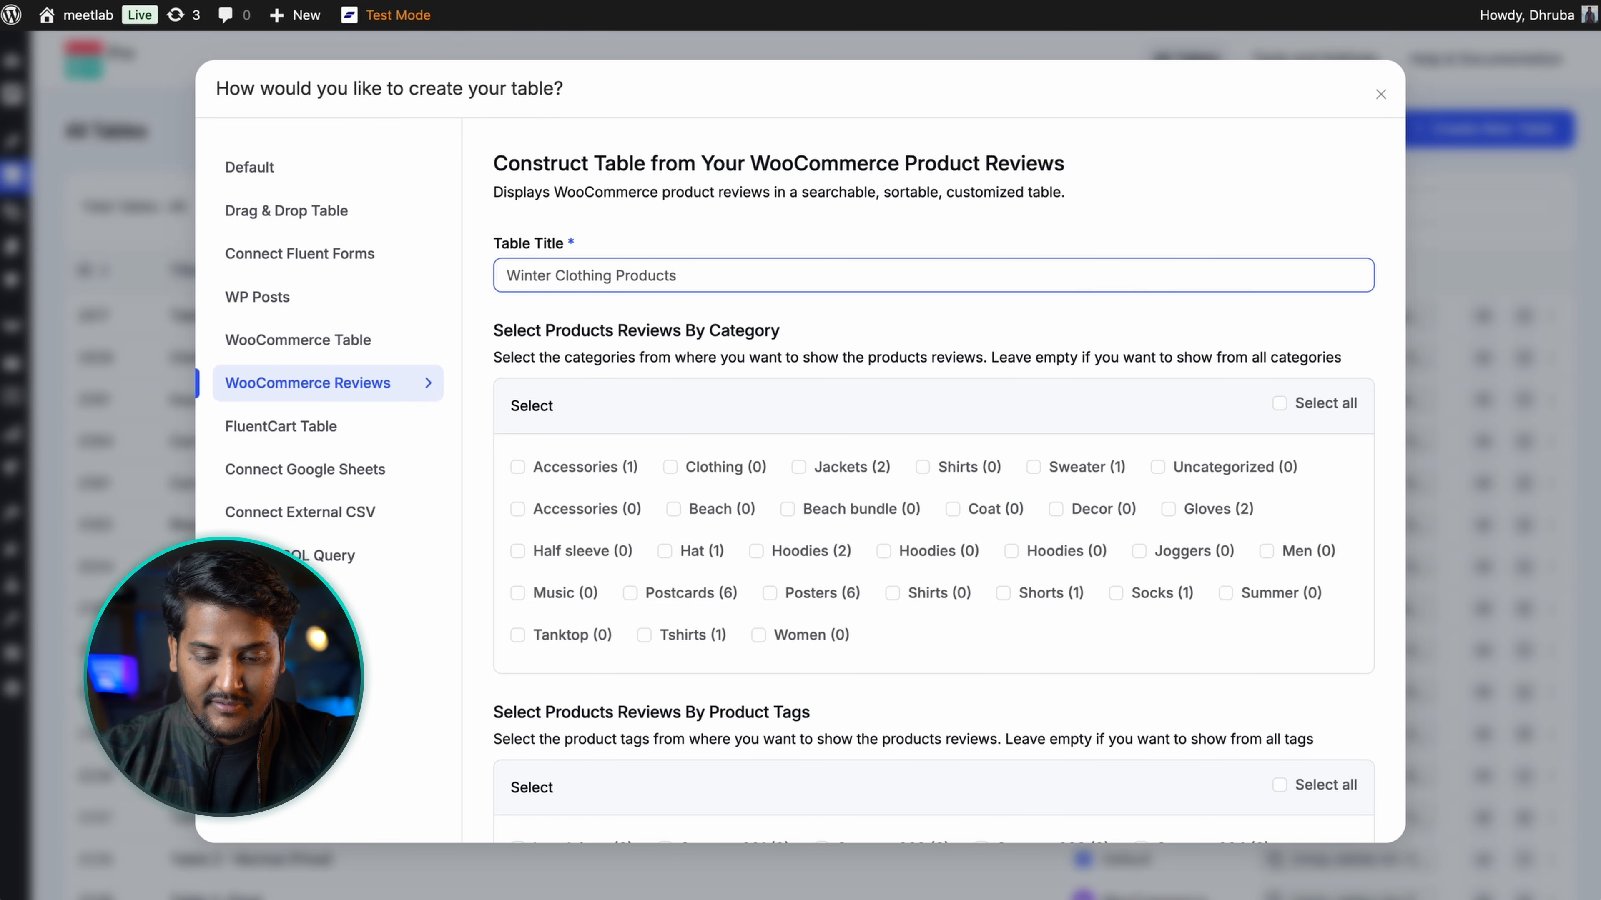
Step: Limit the reviews status to Approved, leave all category, tag and type filters empty, and create the reviews table
left_click(807, 480)
left_click(805, 479)
scroll(803, 477, "down", 7)
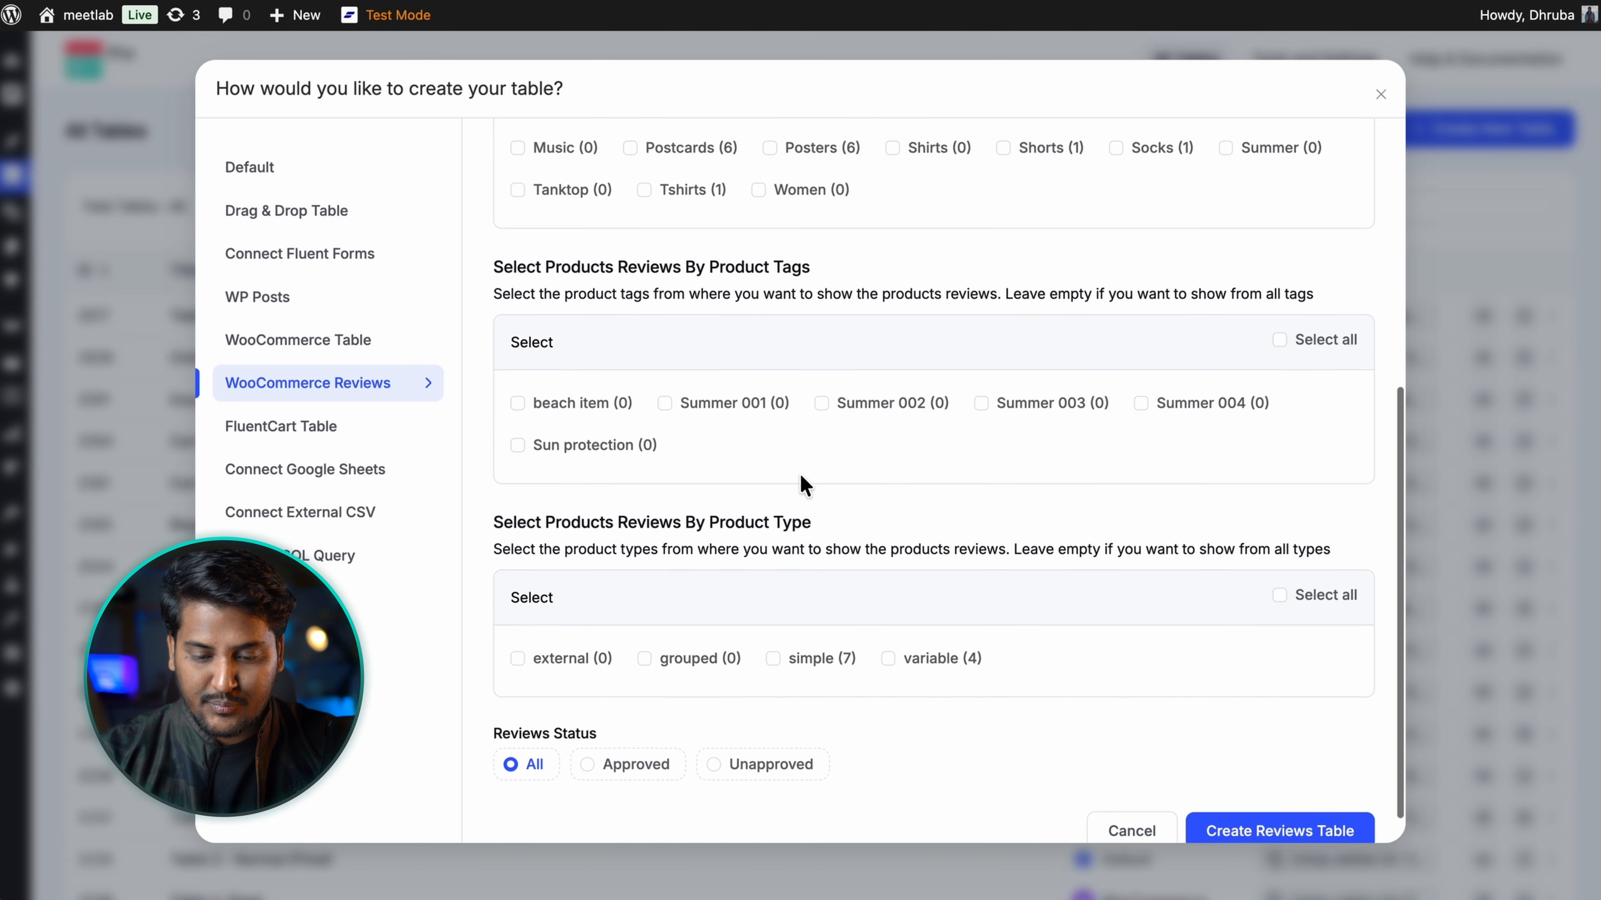
scroll(799, 479, "down", 1)
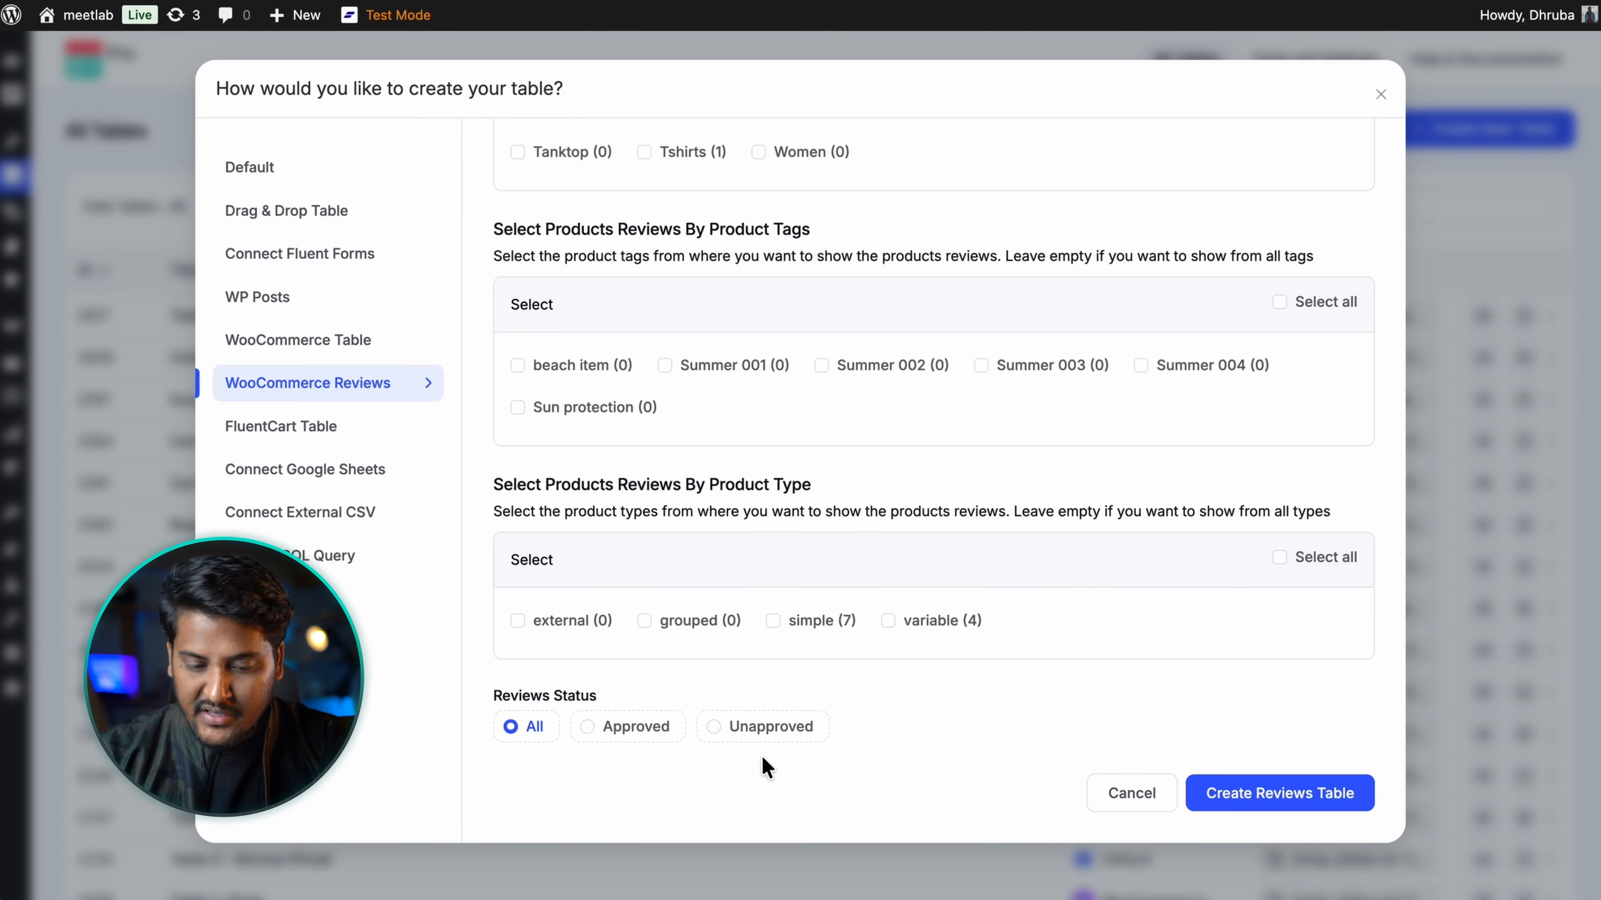
left_click(627, 732)
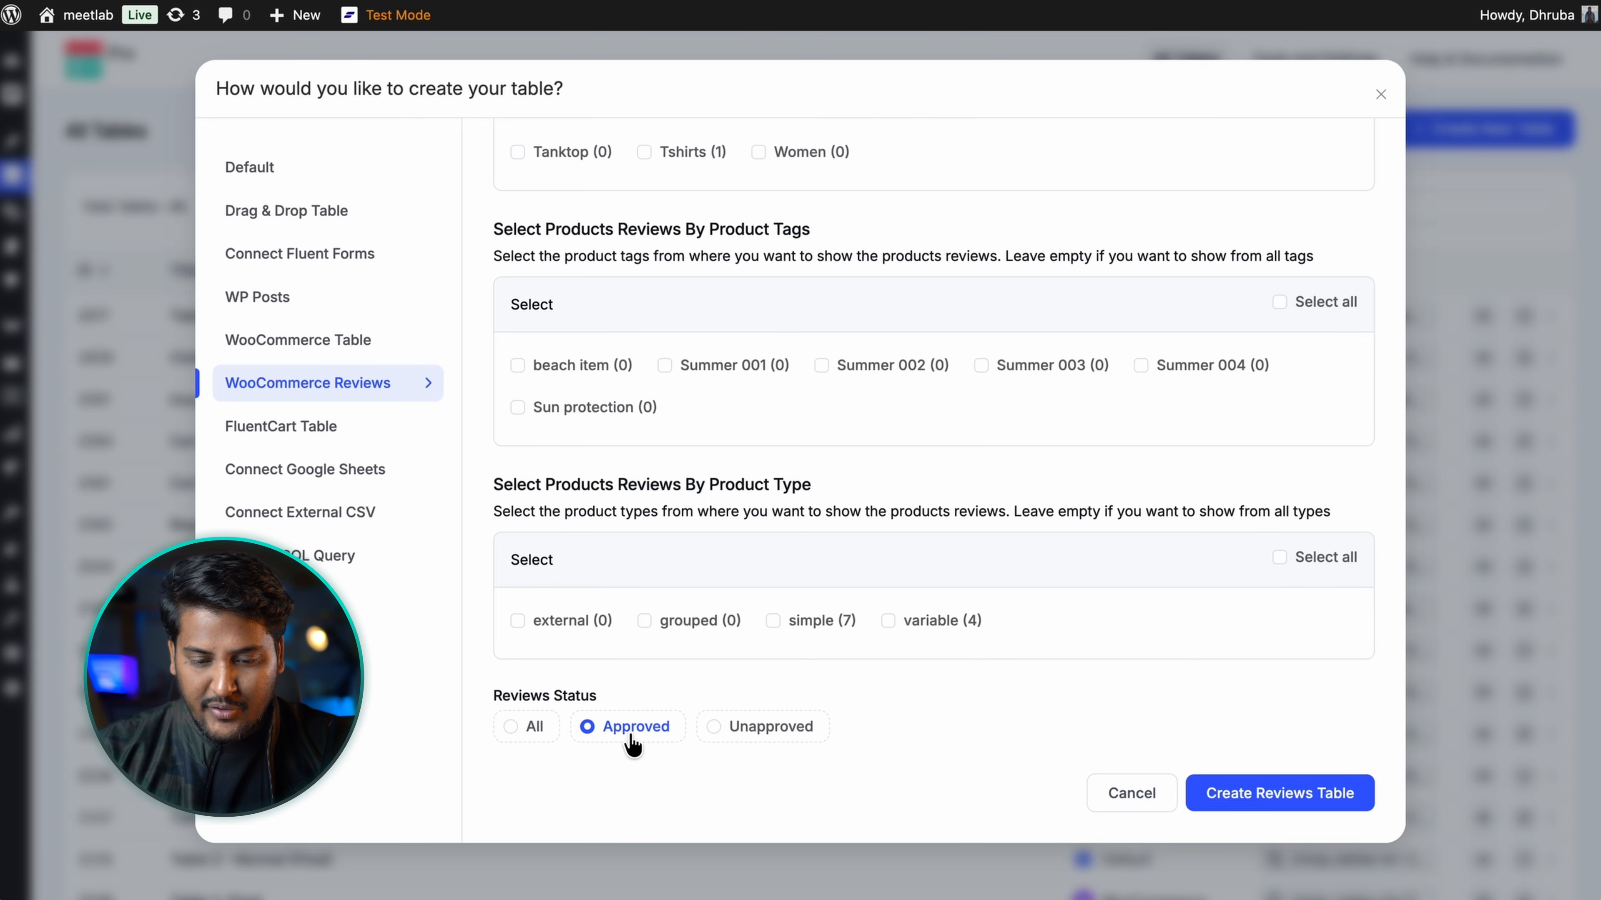
left_click(1273, 804)
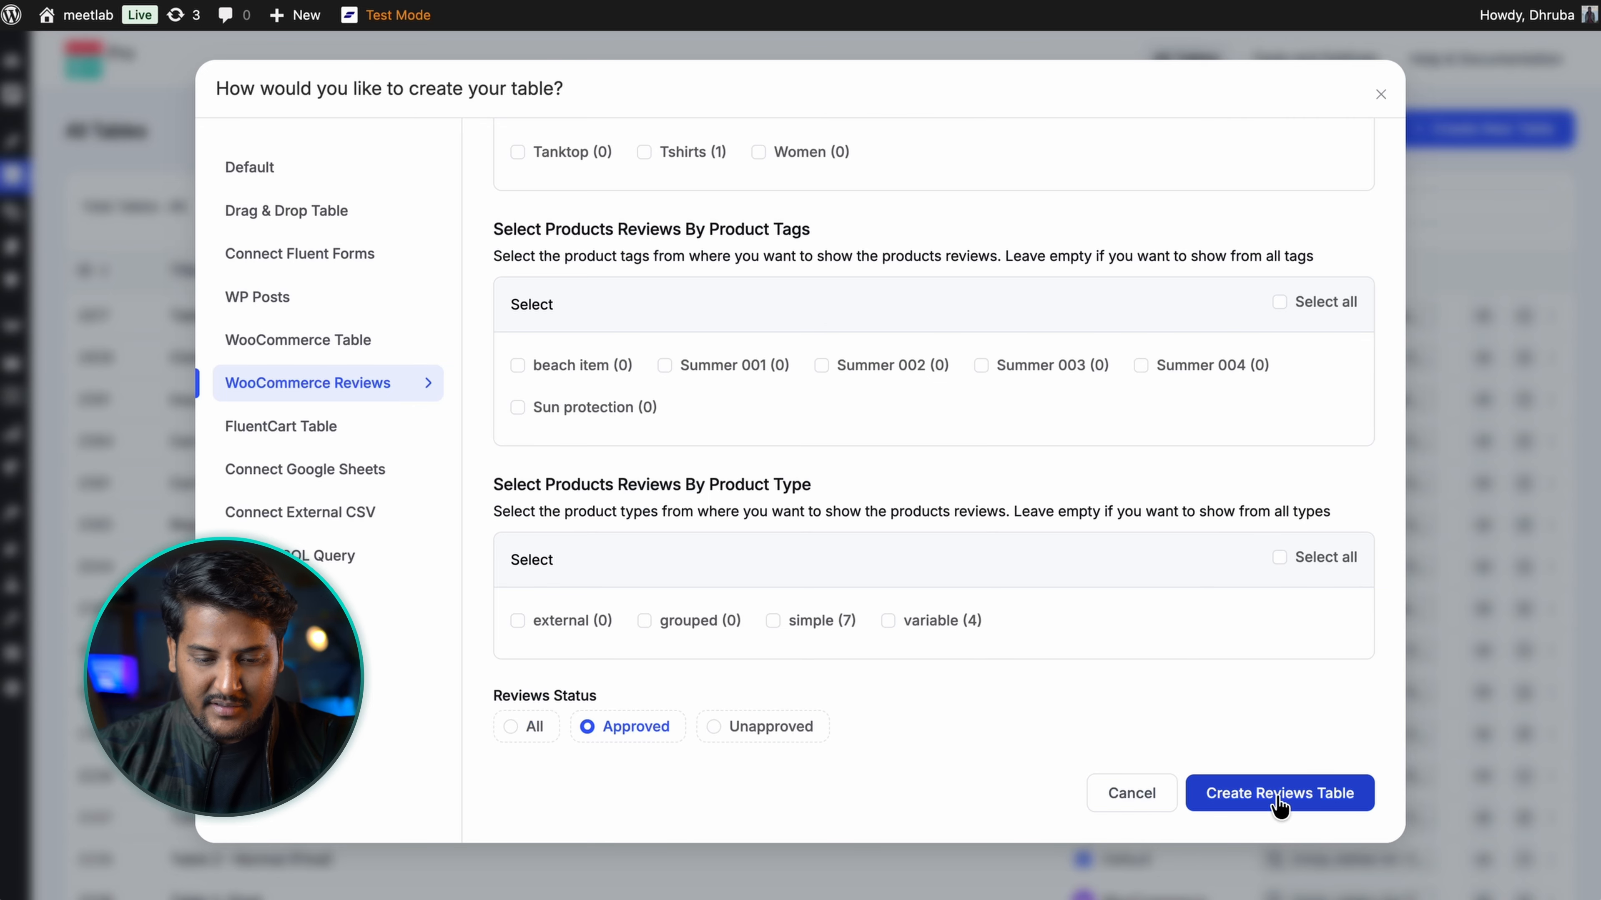
Step: Set the filled star color to #ff8c00ff in the table's appearance settings
scroll(854, 571, "down", 5)
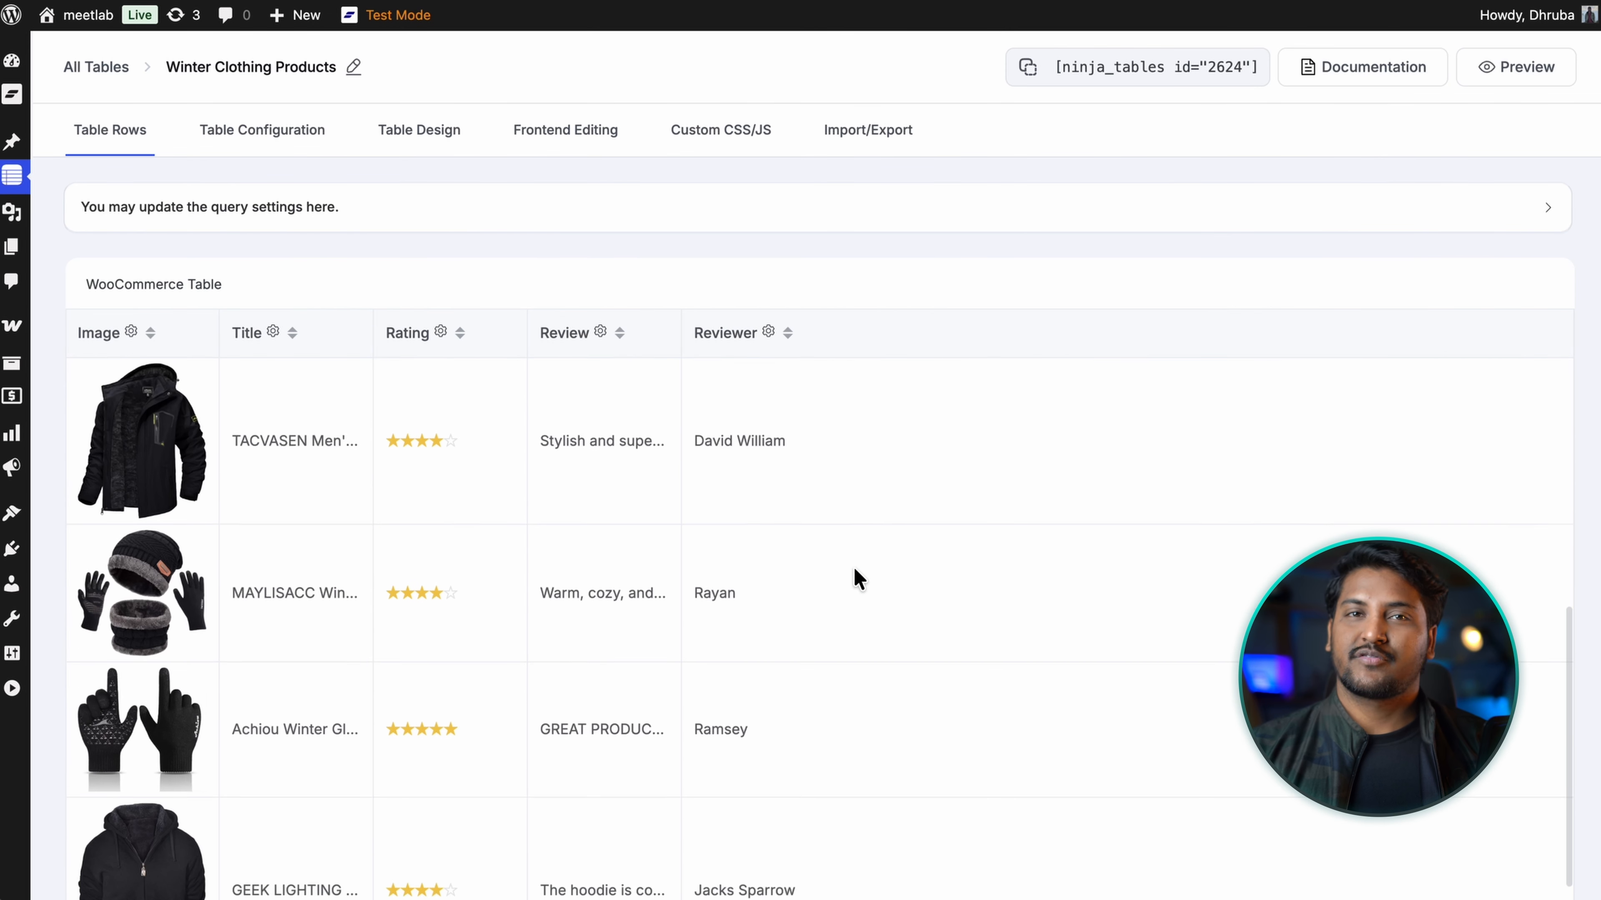
scroll(854, 571, "up", 5)
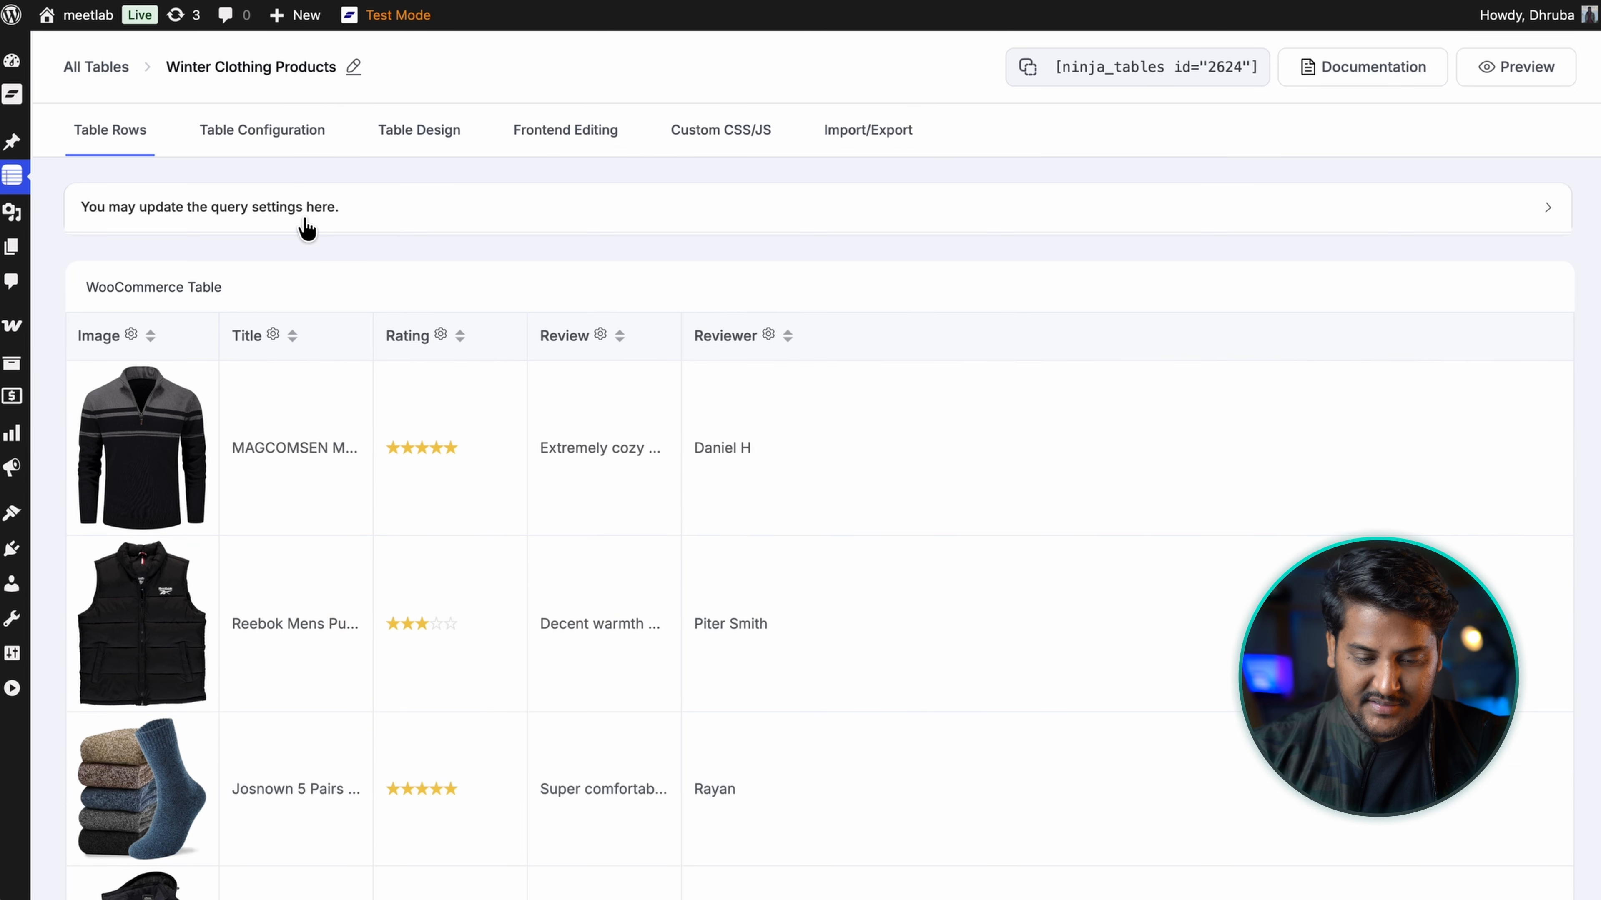
left_click(307, 227)
left_click(118, 364)
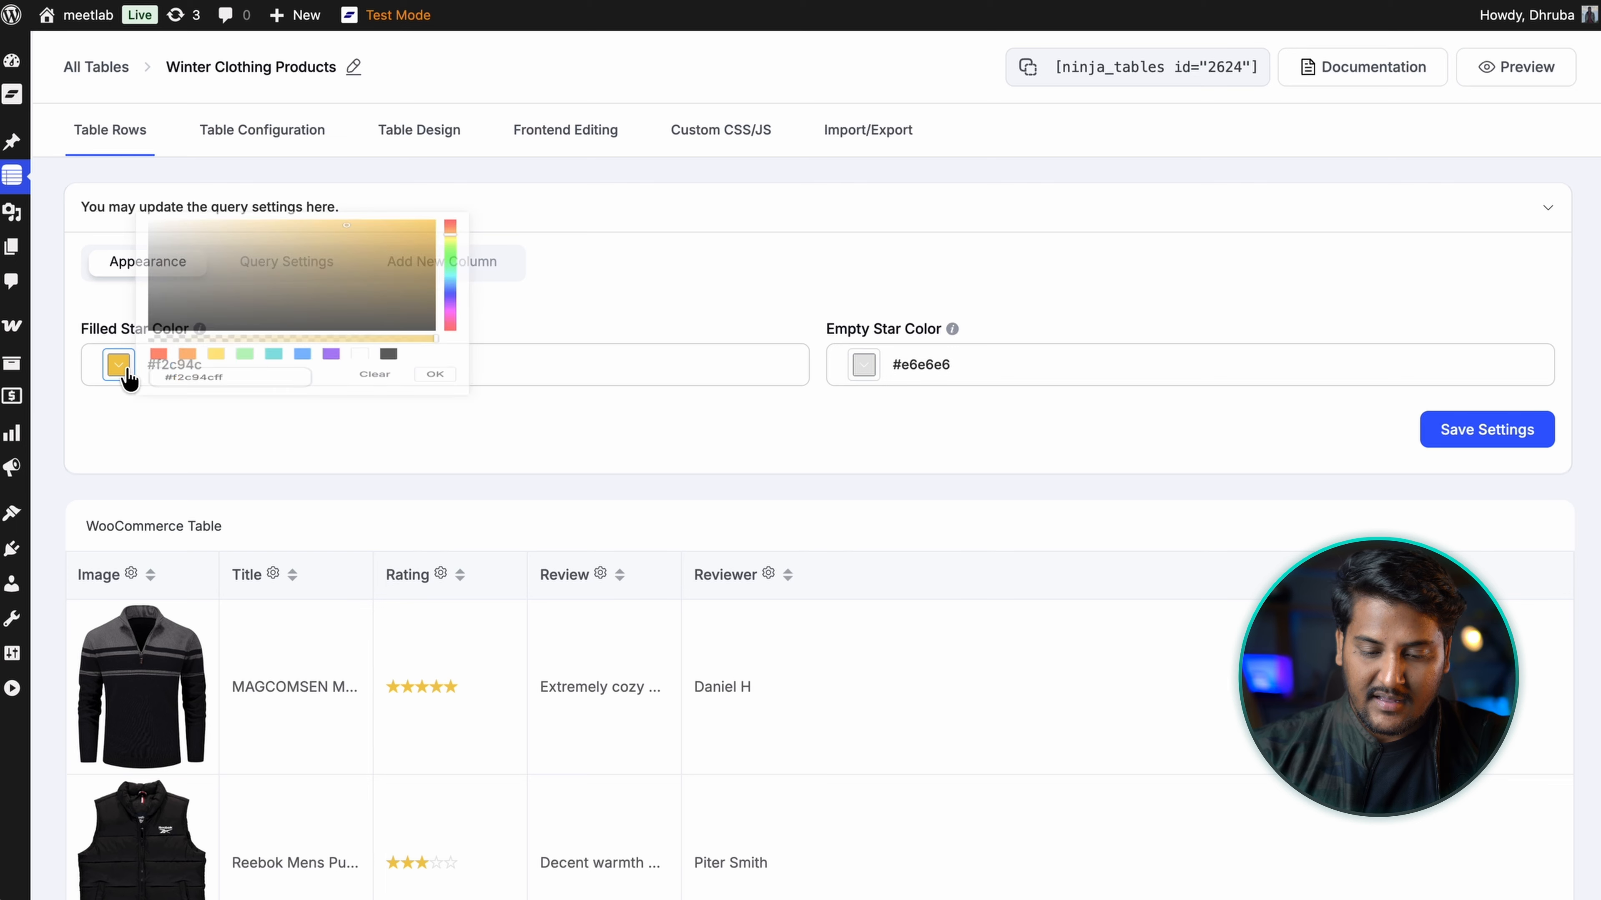
left_click(246, 486)
double_click(199, 486)
type("ff8c00ff")
left_click(439, 486)
Step: Set the empty star color to the lighter orange #ffae4bff
left_click(863, 364)
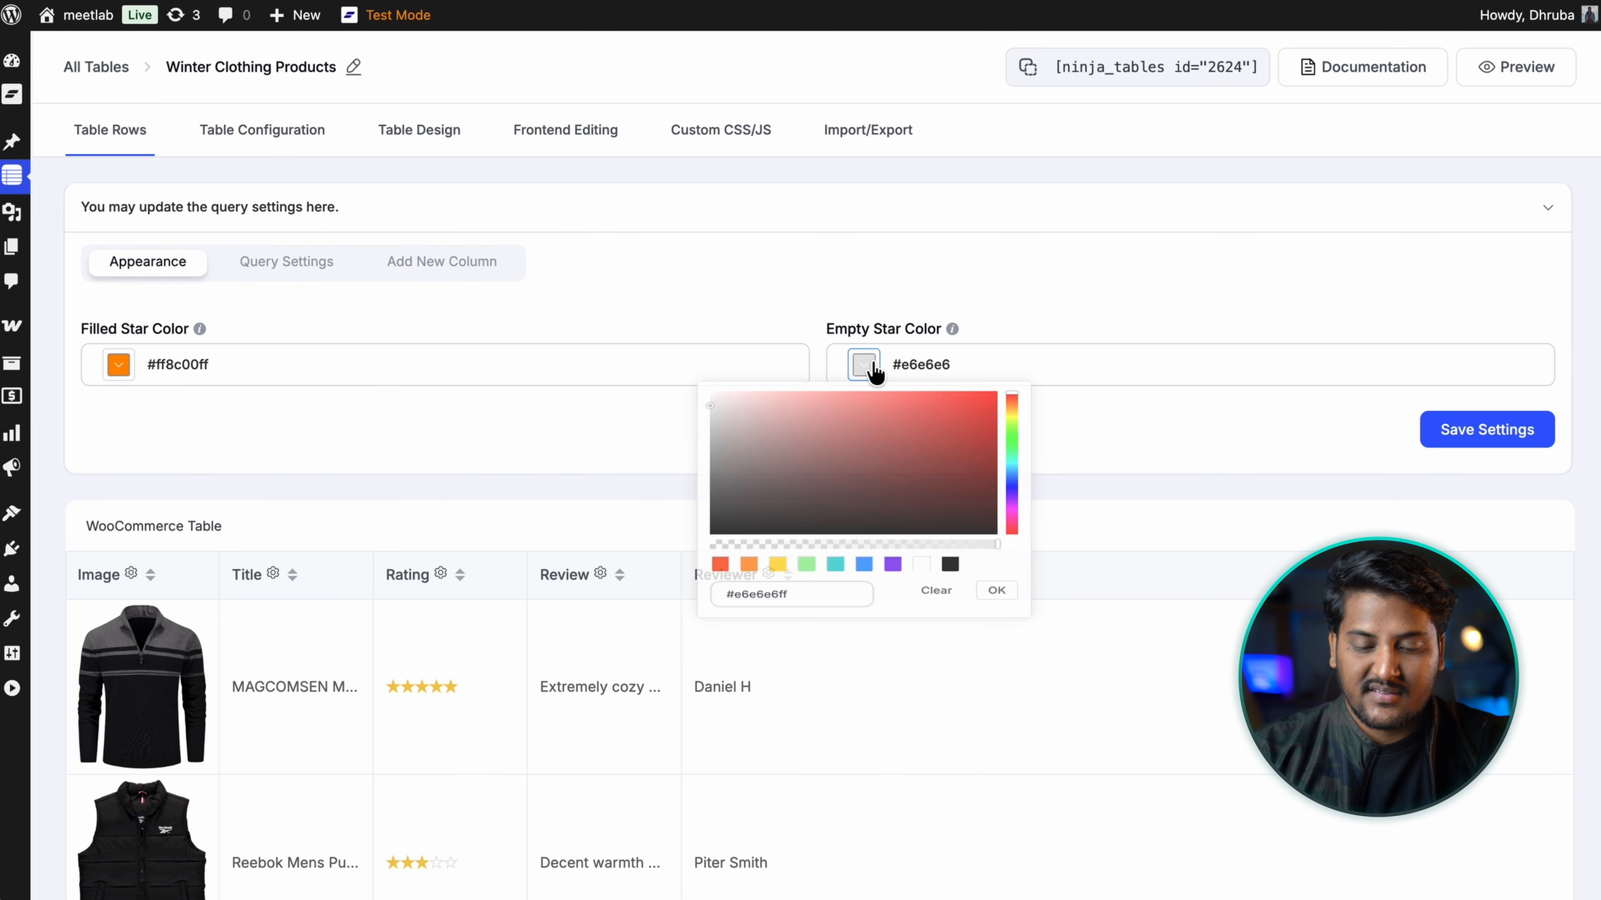
left_click(748, 617)
left_click(912, 423)
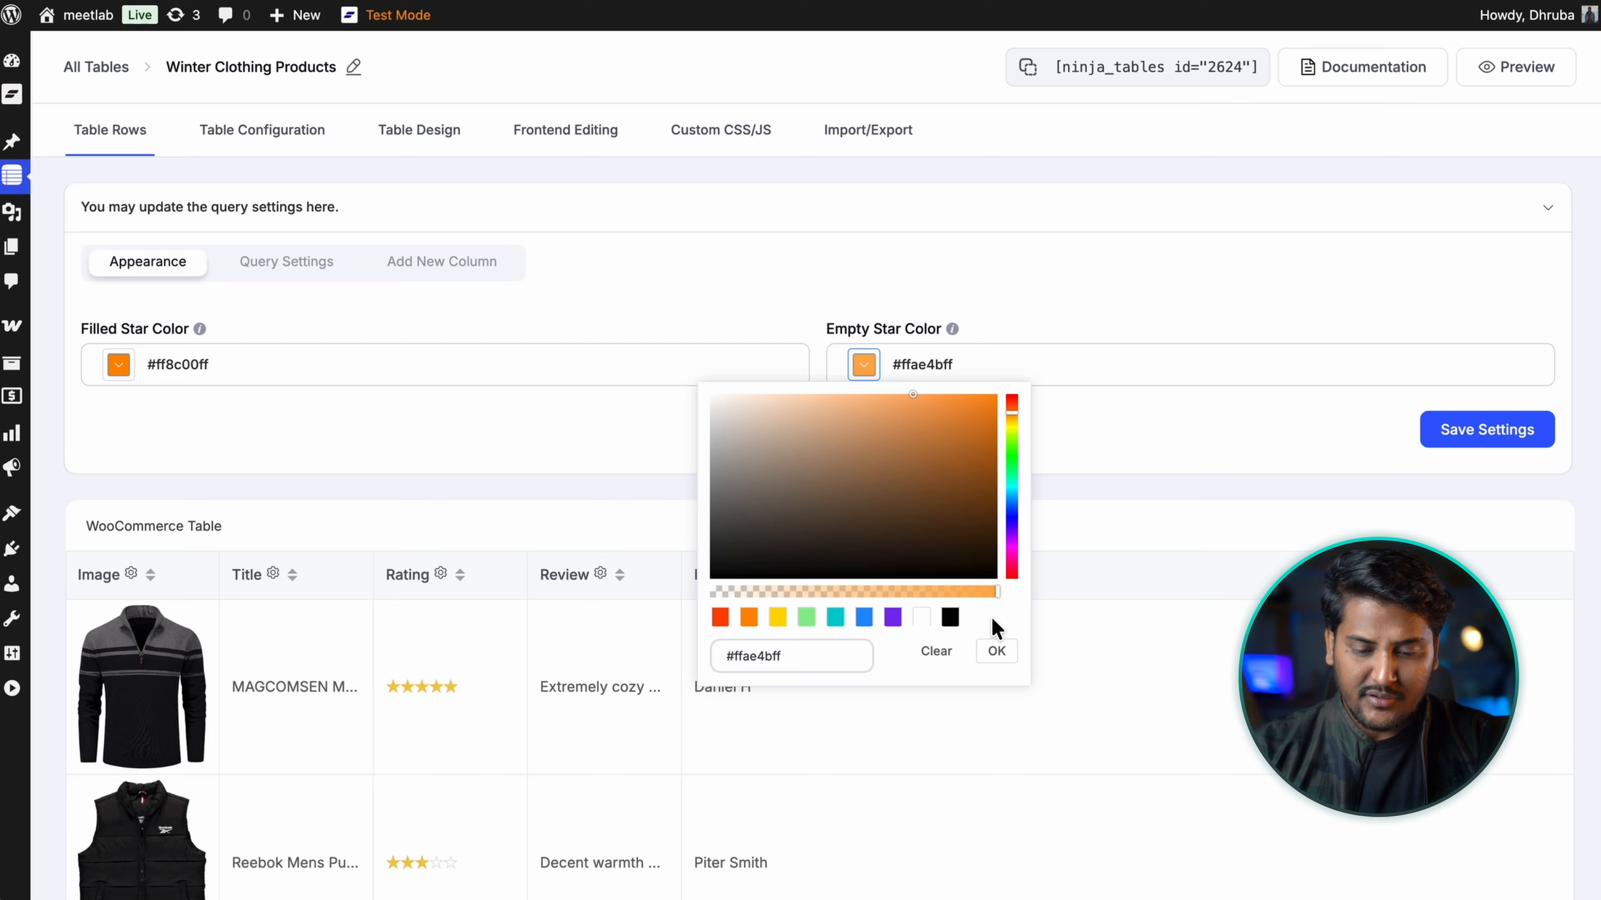
left_click(996, 651)
Step: Go through the review query settings and save them with the Approved status selected
left_click(302, 268)
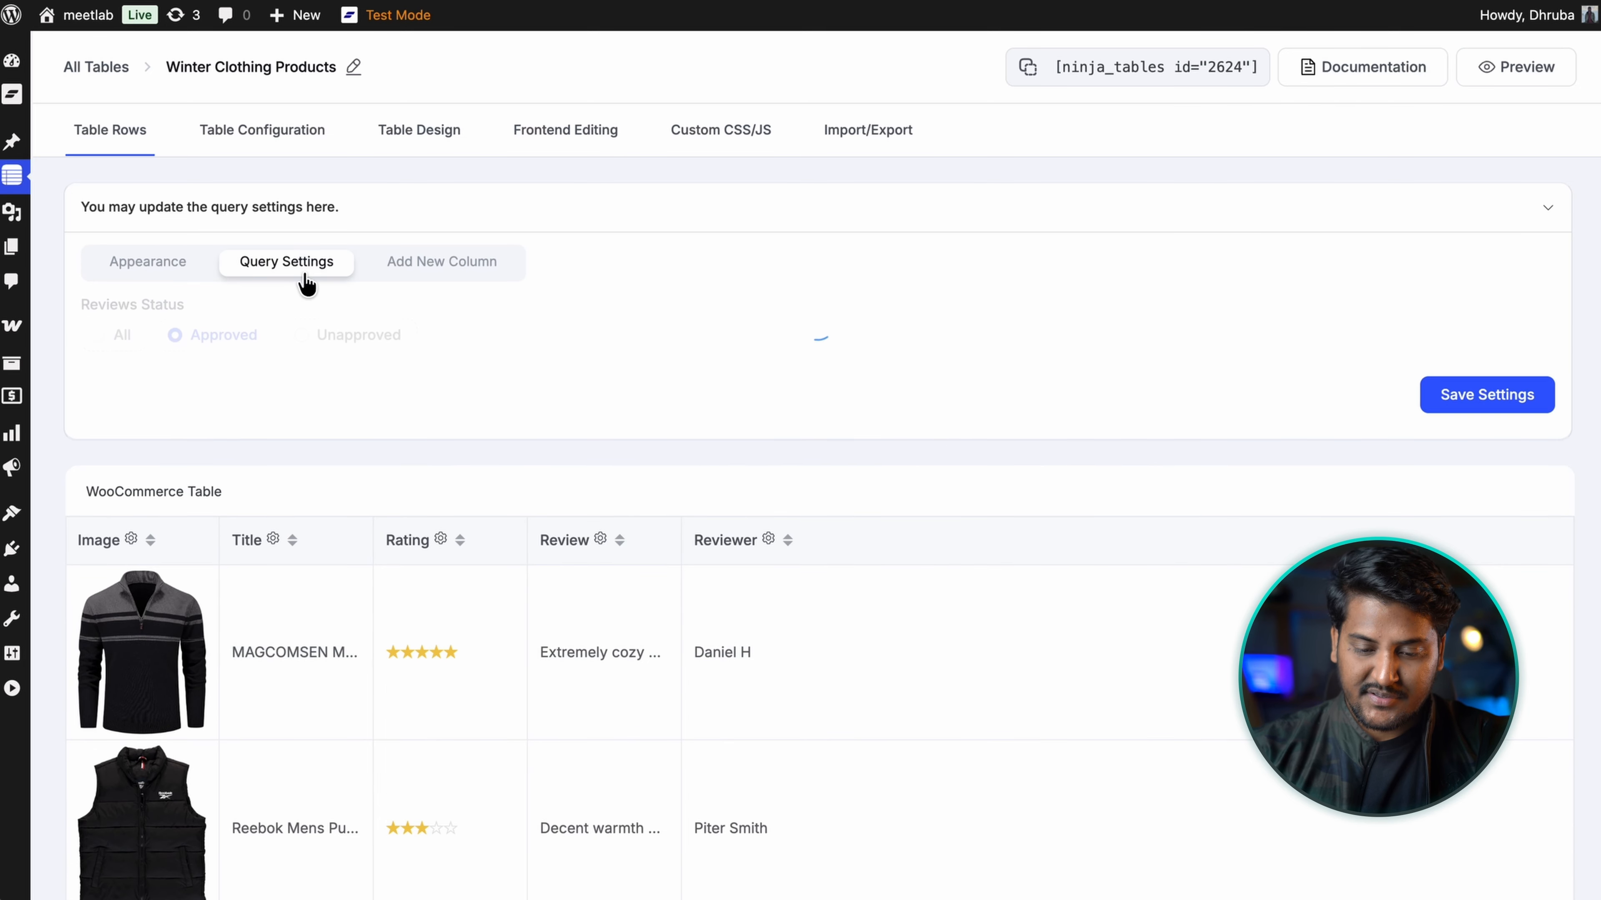
scroll(606, 615, "down", 8)
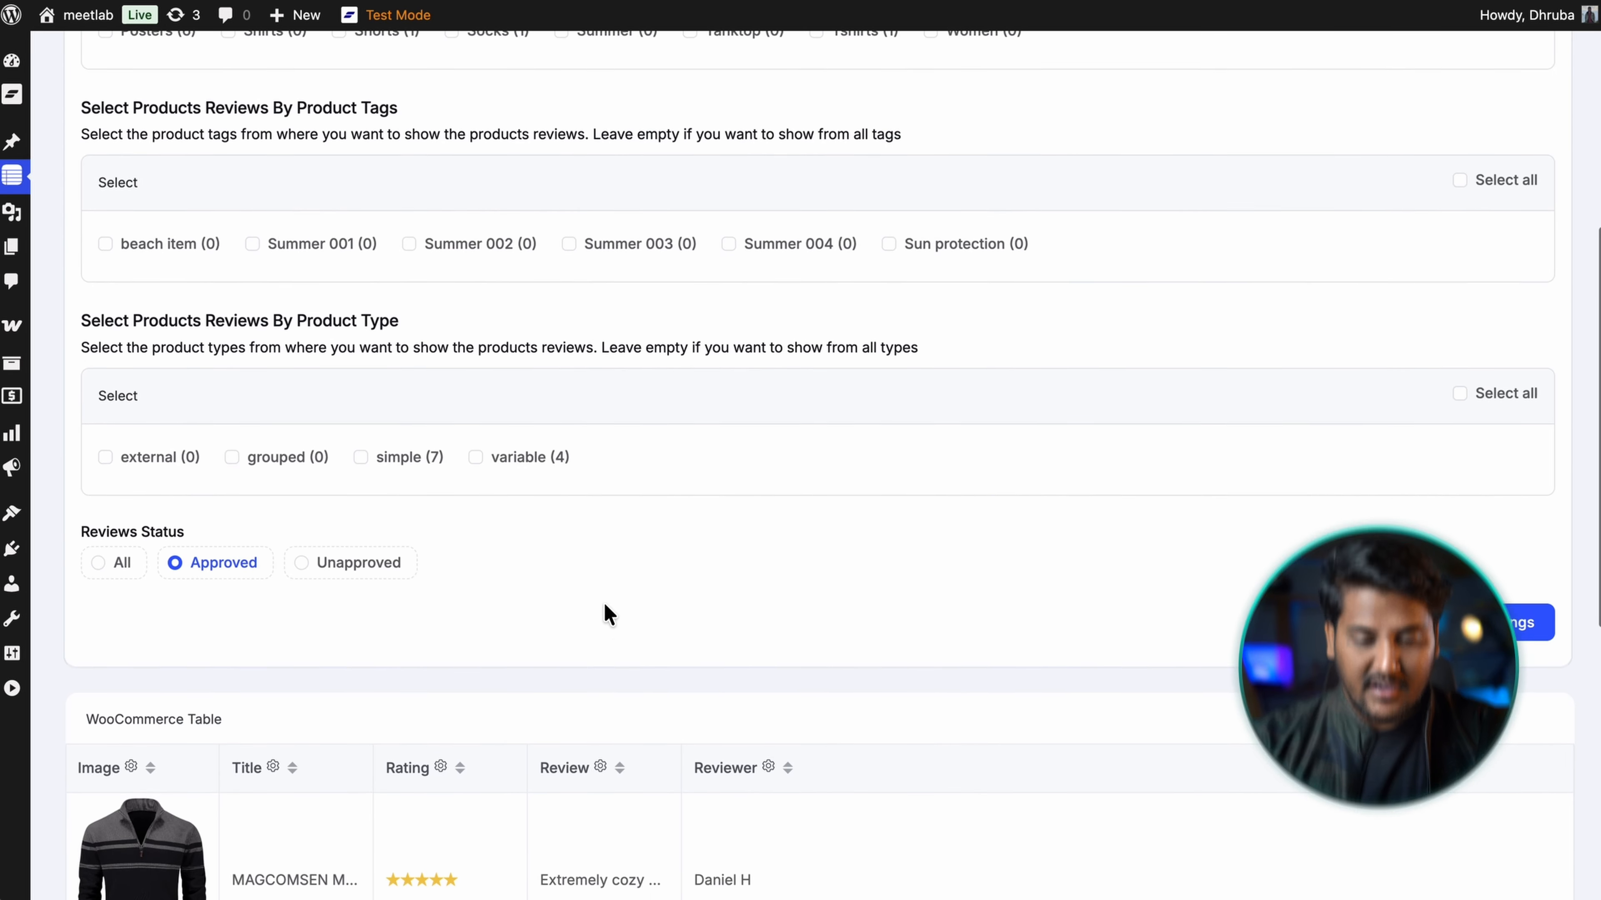
left_click(1461, 633)
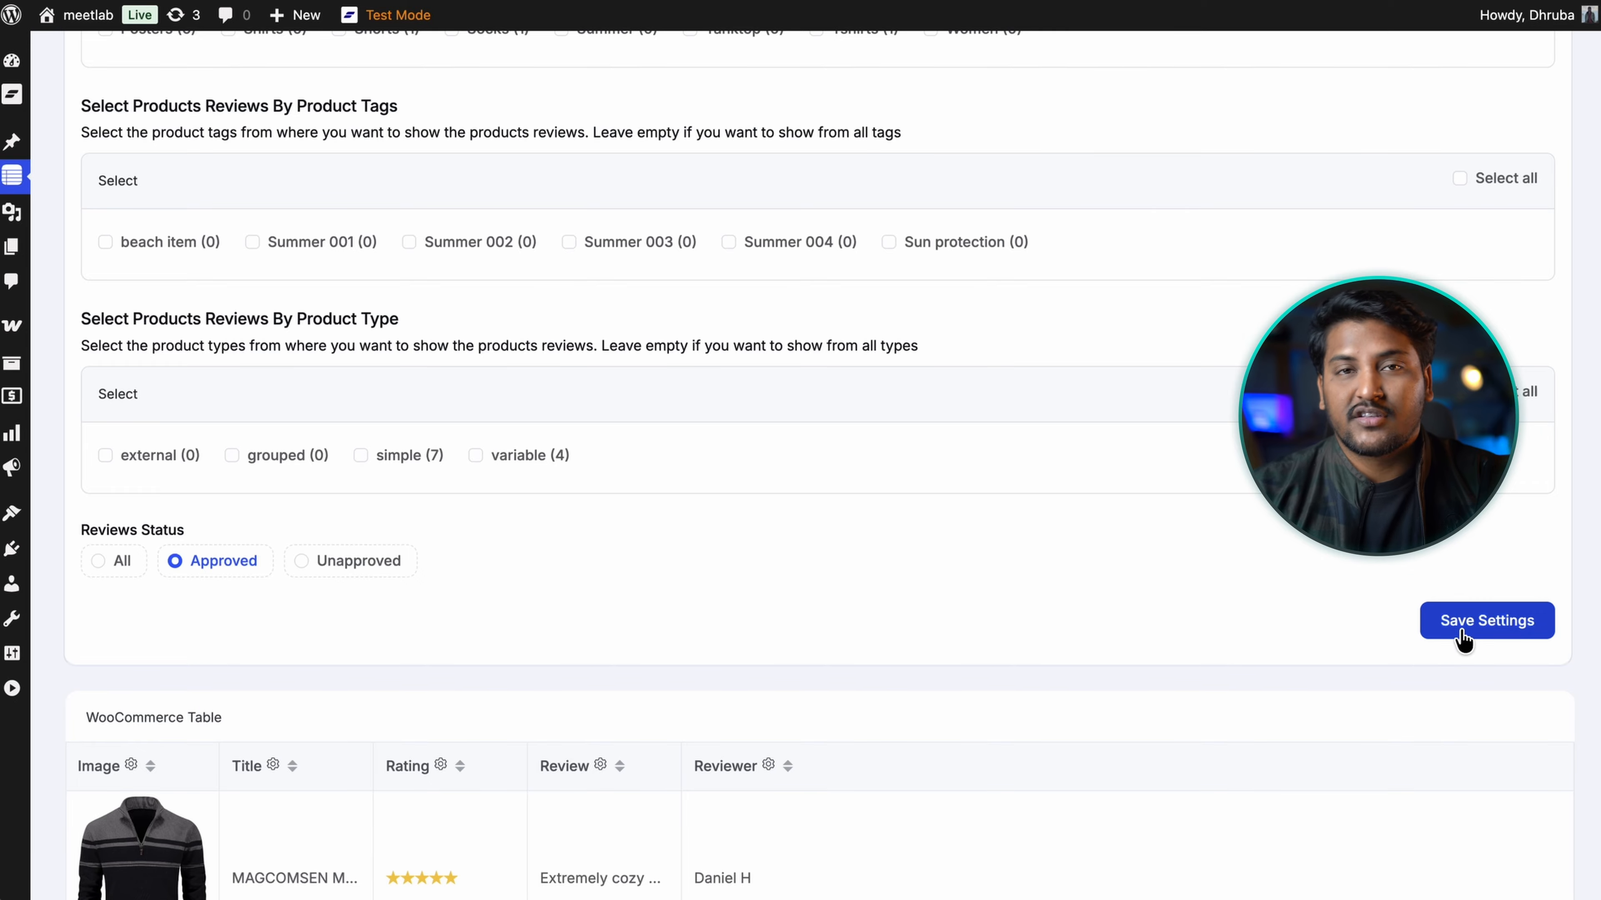
scroll(1458, 636, "up", 8)
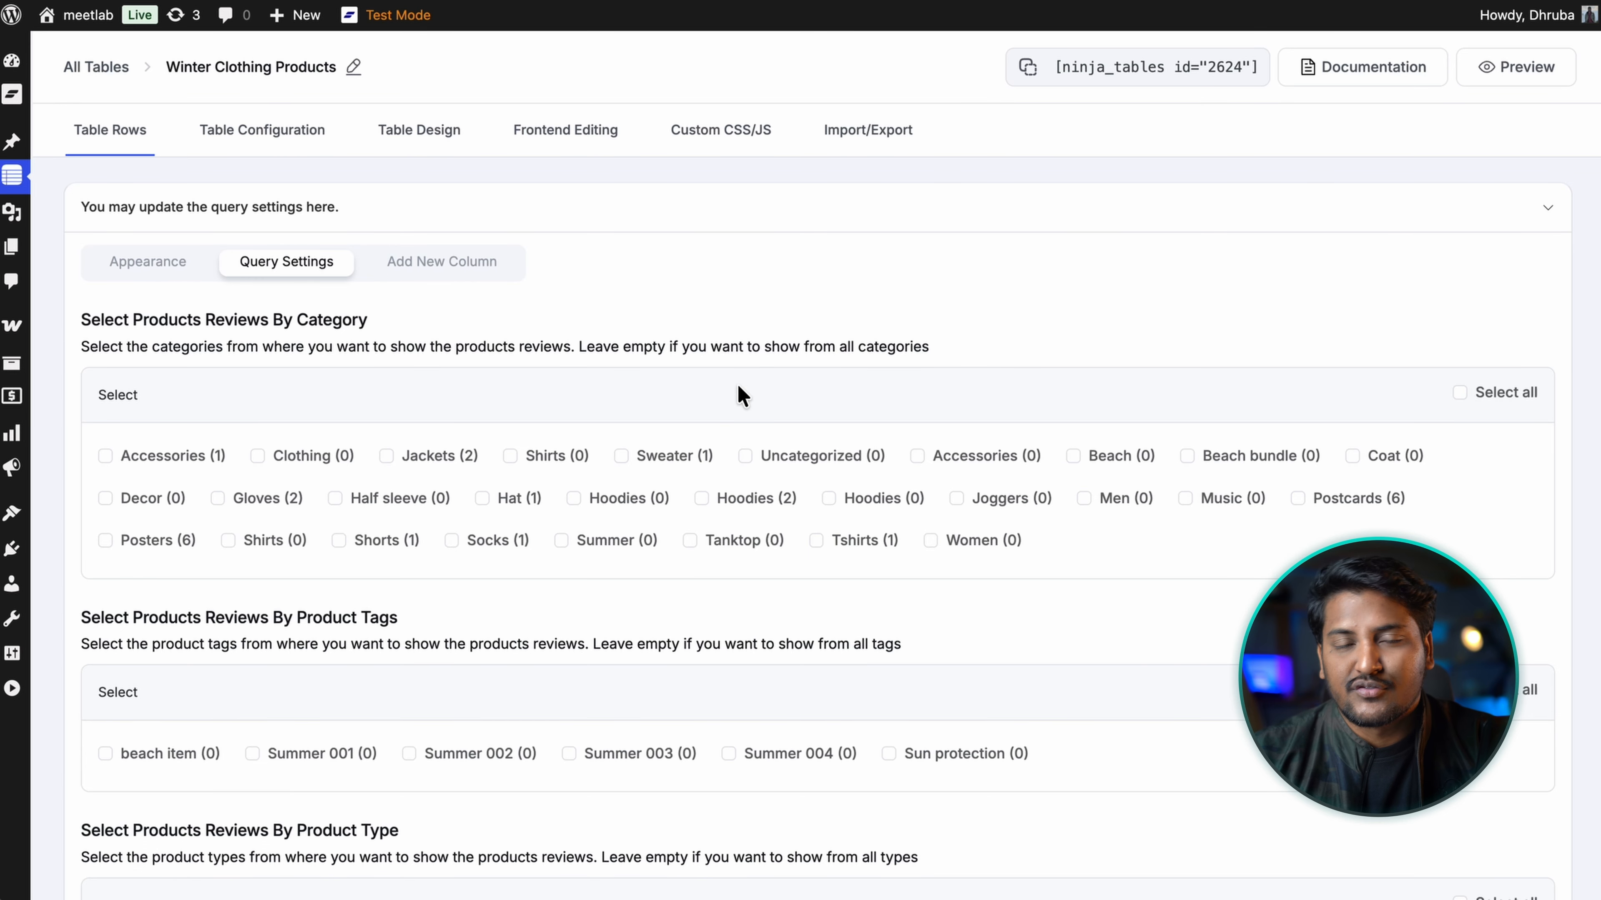
Step: Start a new column named "Buy Now" with Single Line Text Field as its data type
left_click(452, 275)
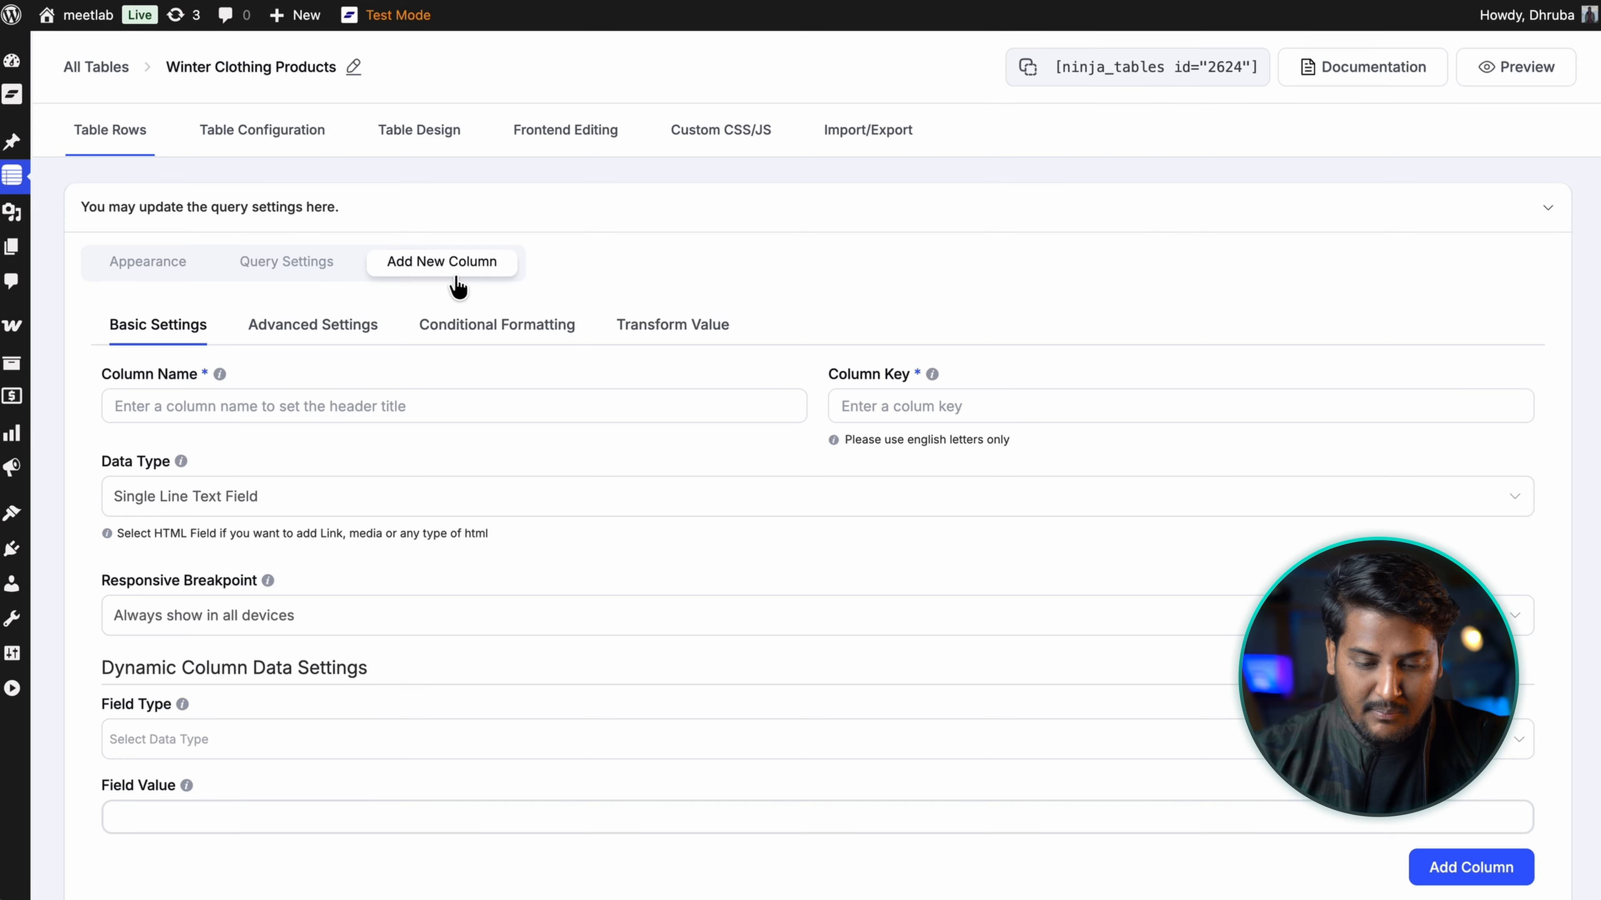
left_click(341, 412)
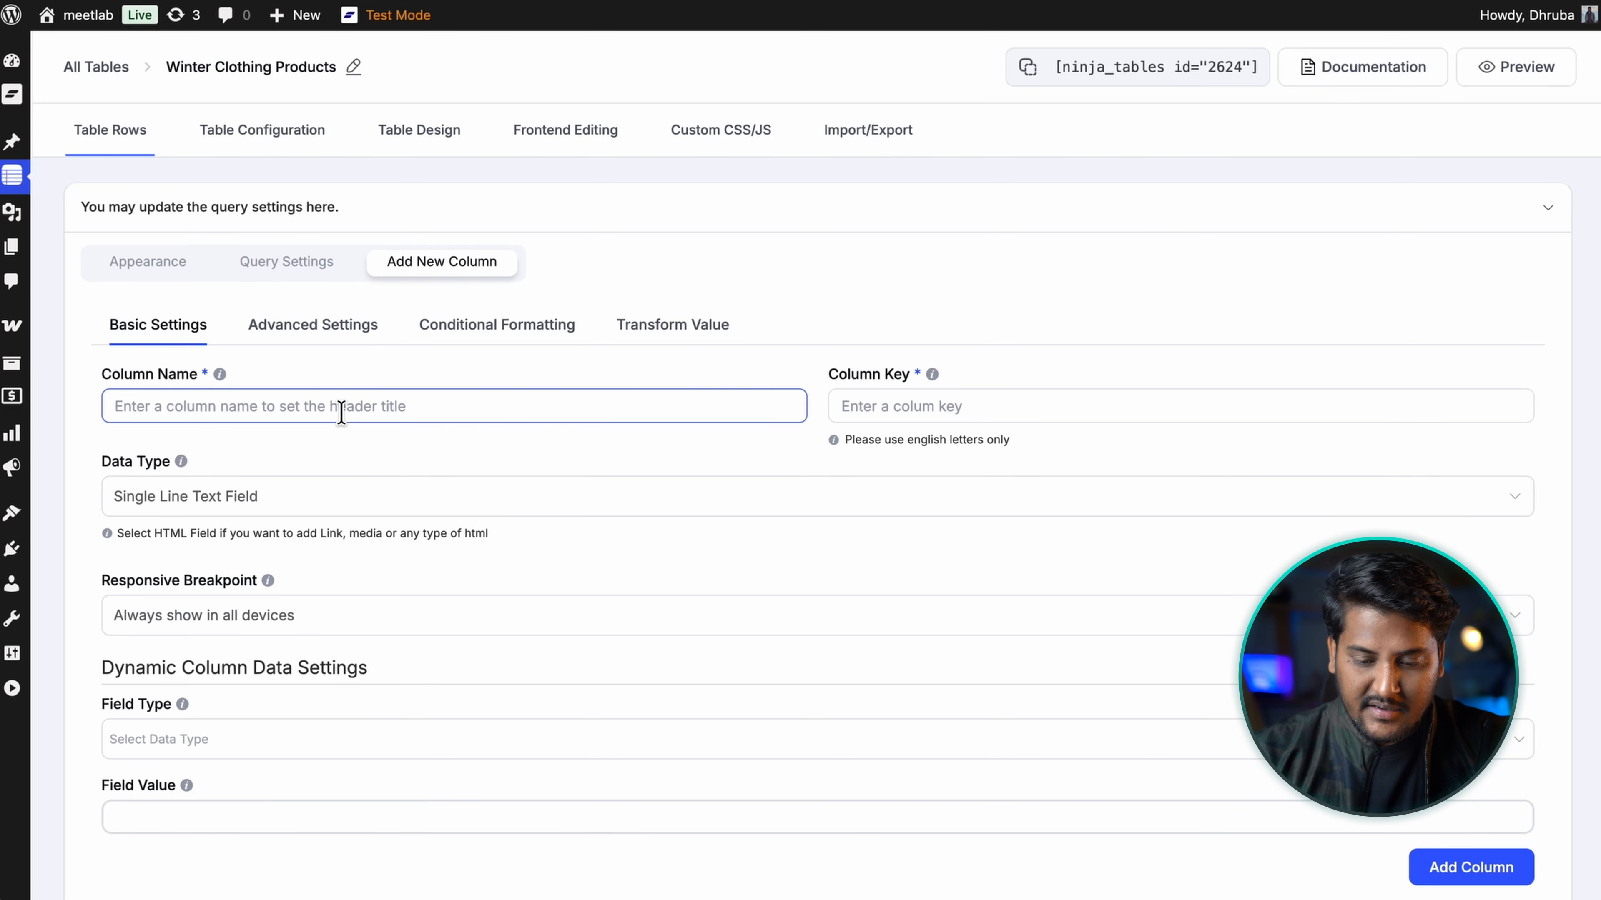
type("Buy Now")
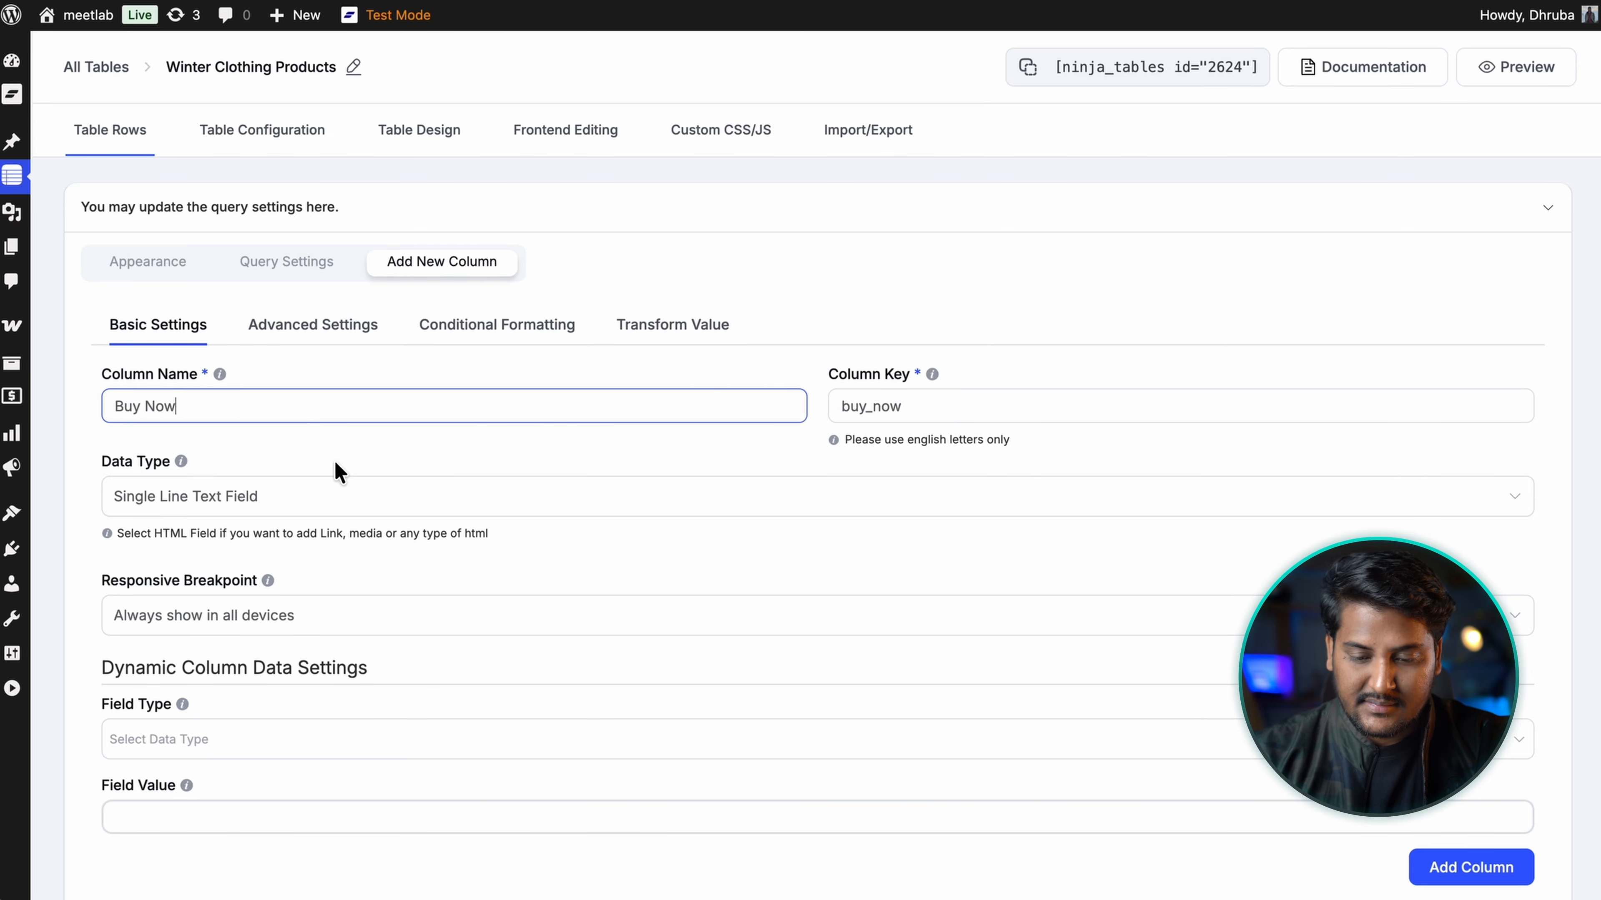
left_click(329, 495)
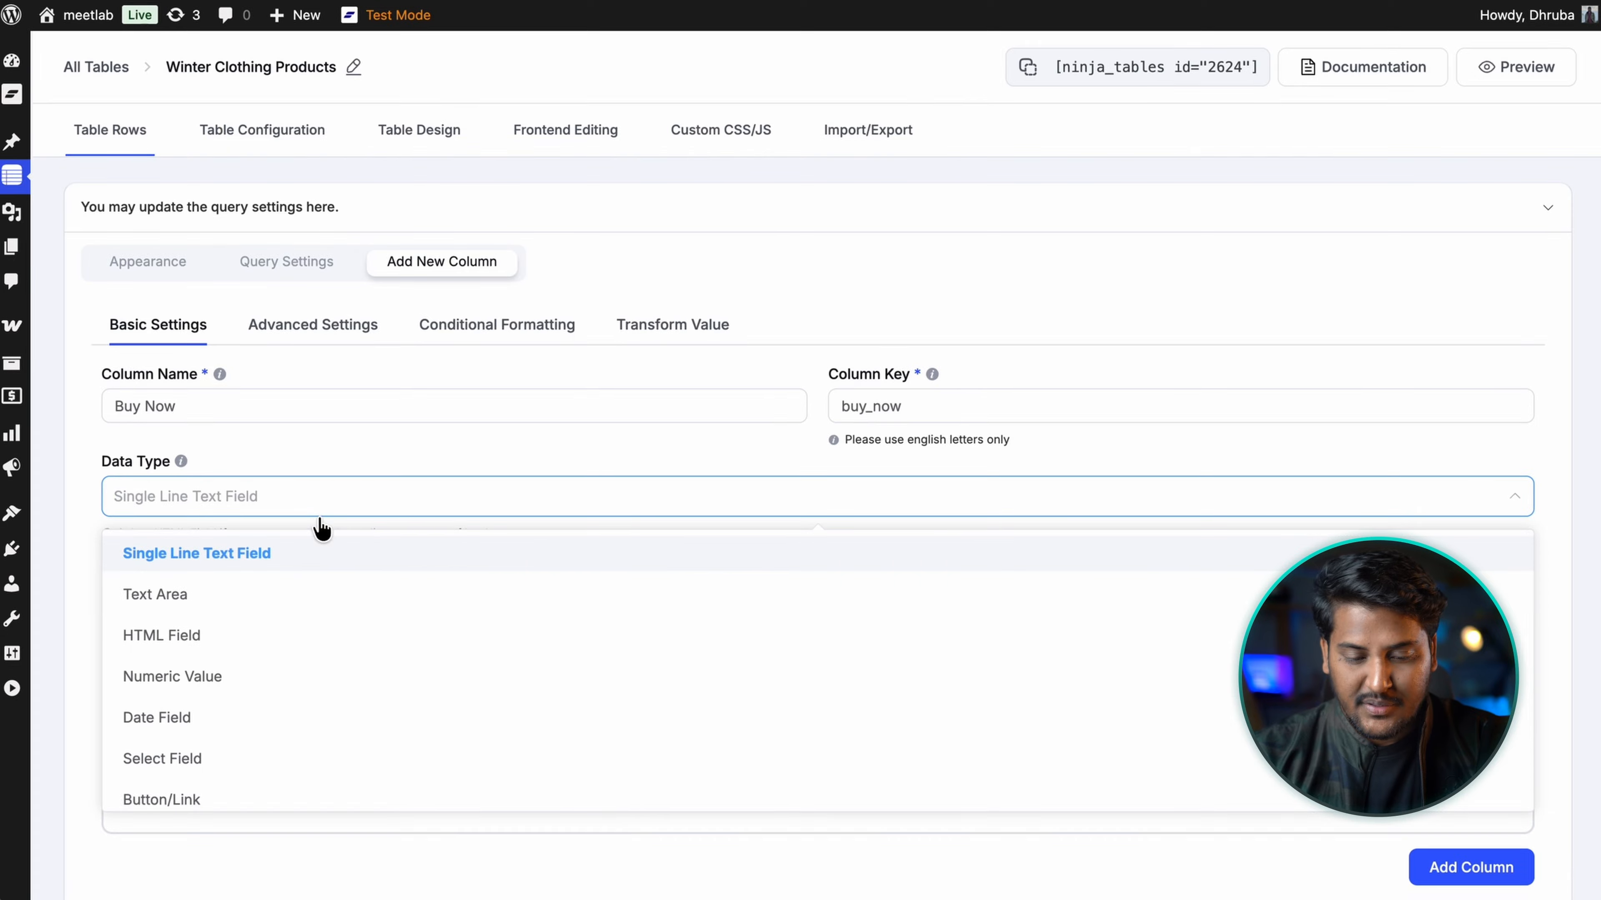
left_click(245, 565)
scroll(246, 561, "down", 2)
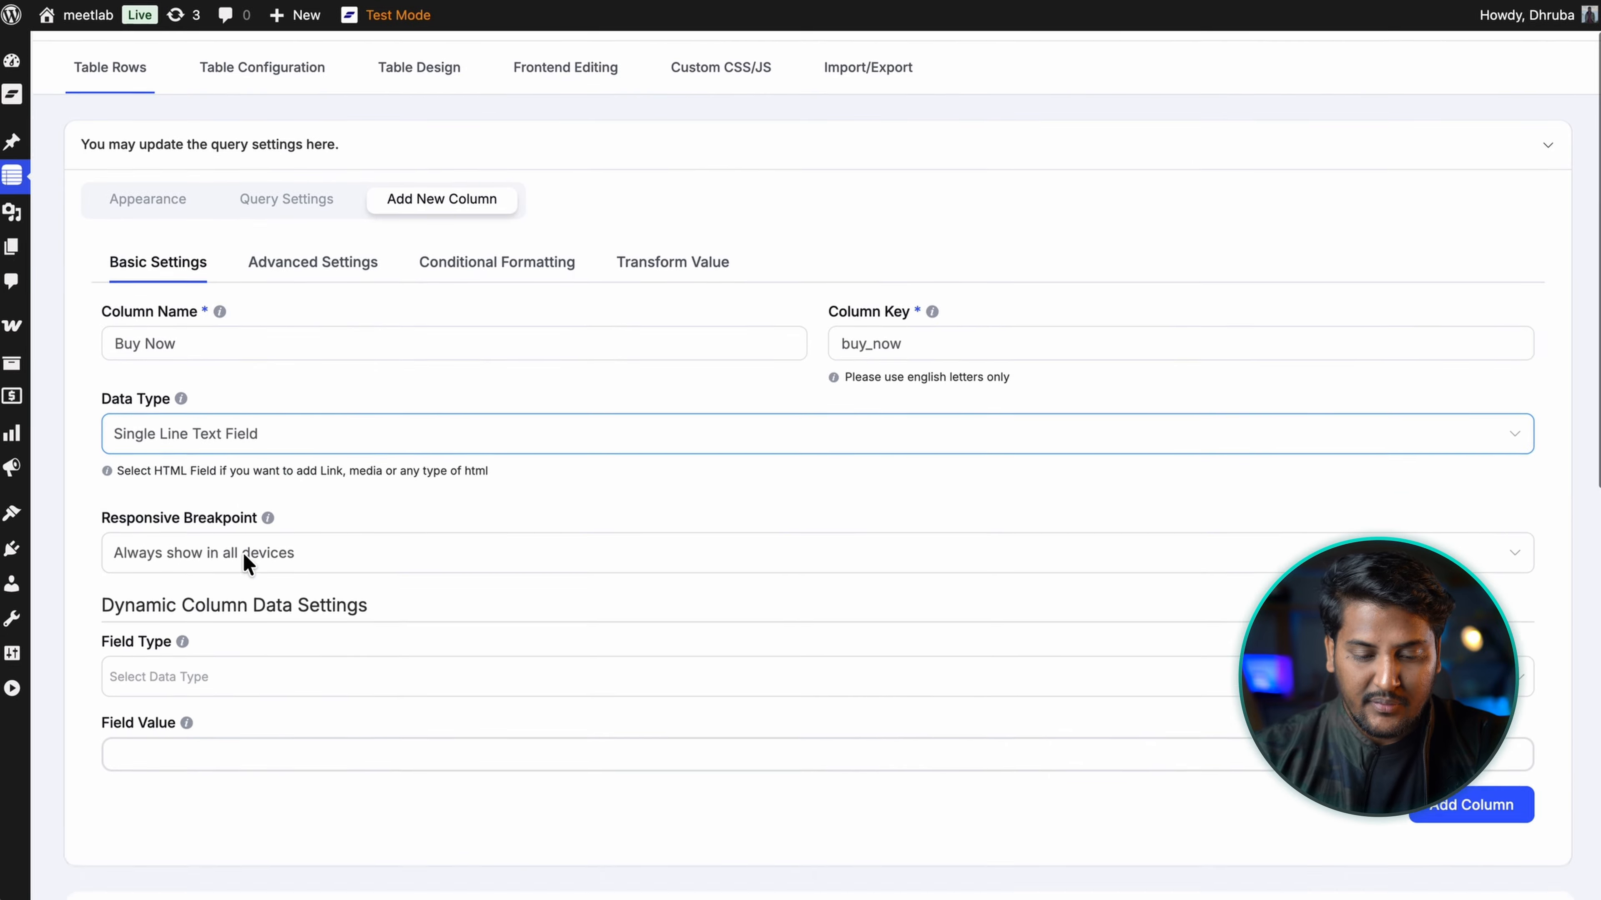
Step: Set the column's dynamic data to Product Data with the Buy Now Button value, label the button "Add to Cart", and add the column
left_click(241, 609)
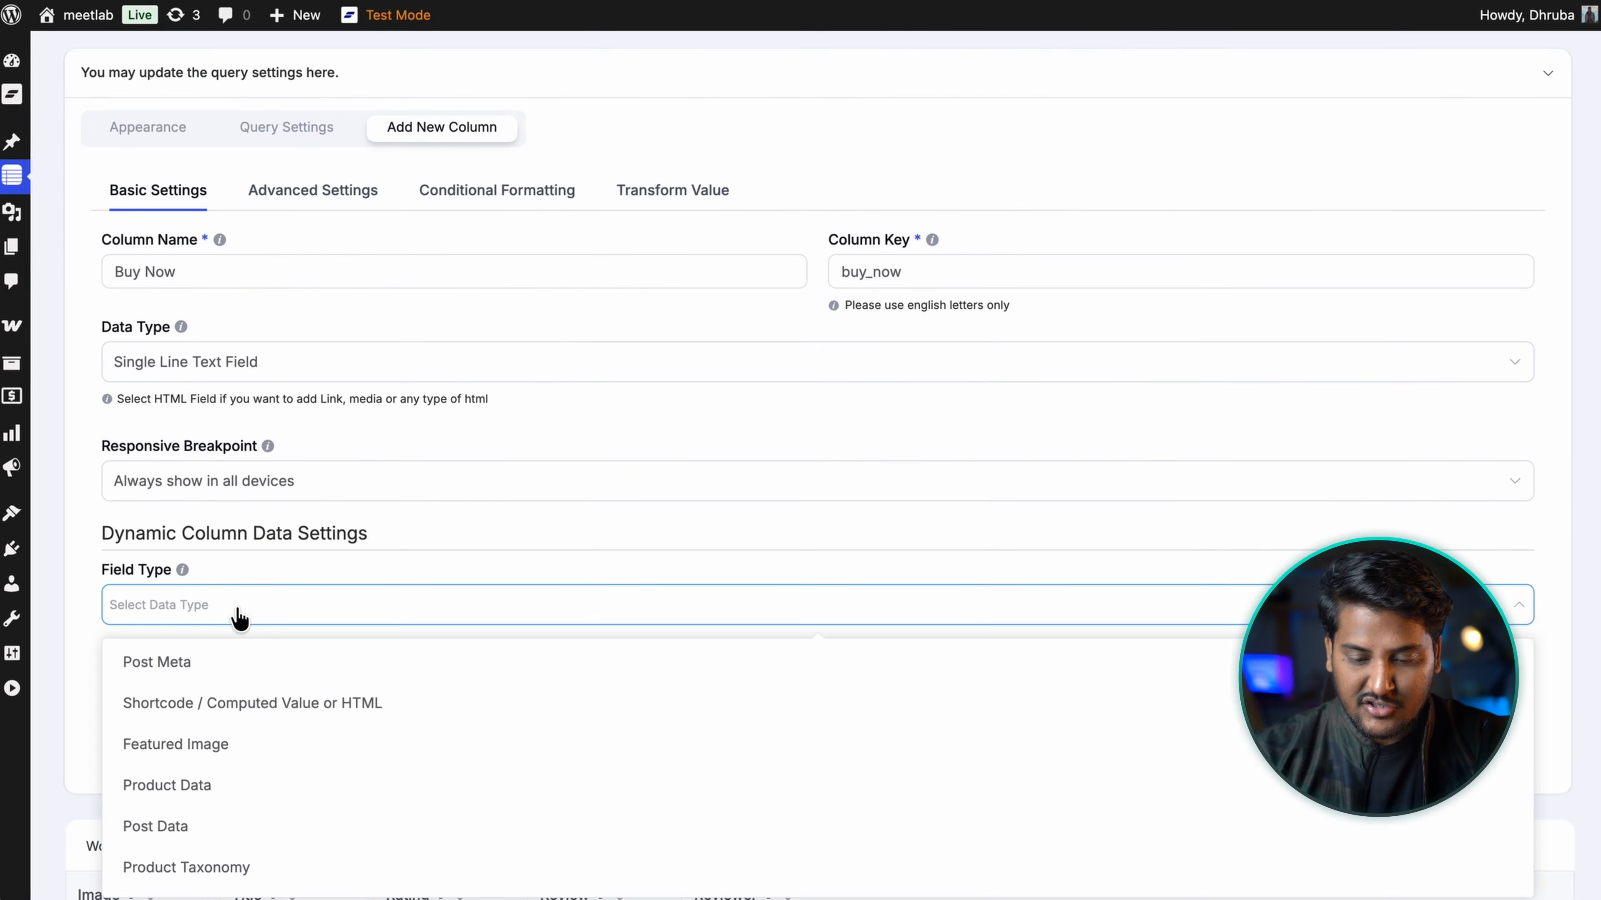
left_click(217, 796)
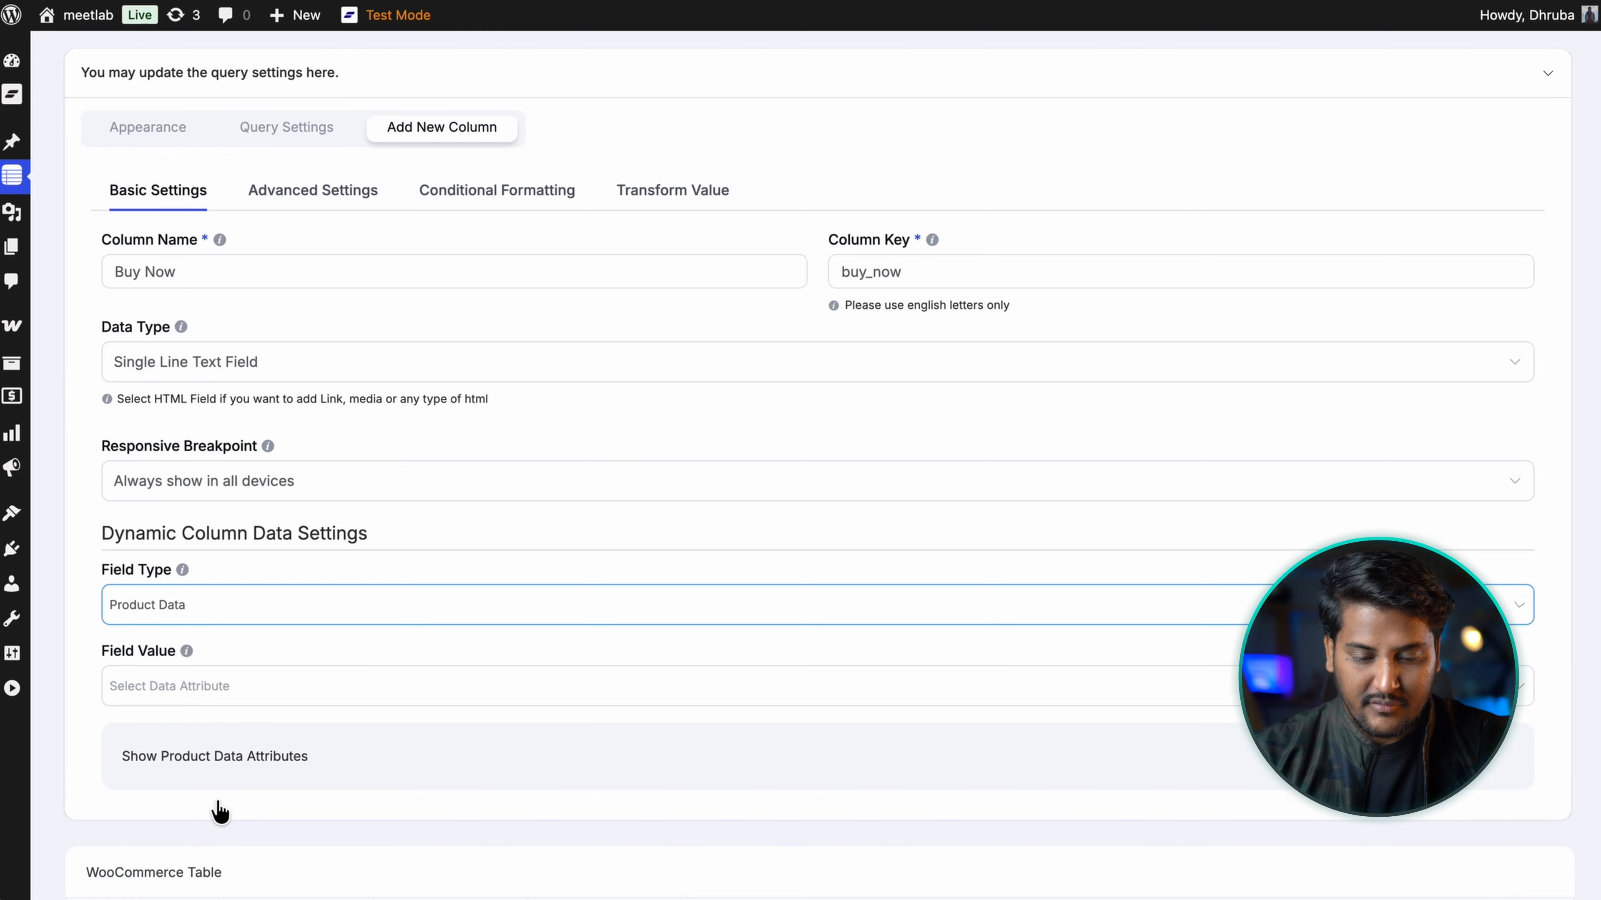
left_click(277, 694)
left_click(305, 542)
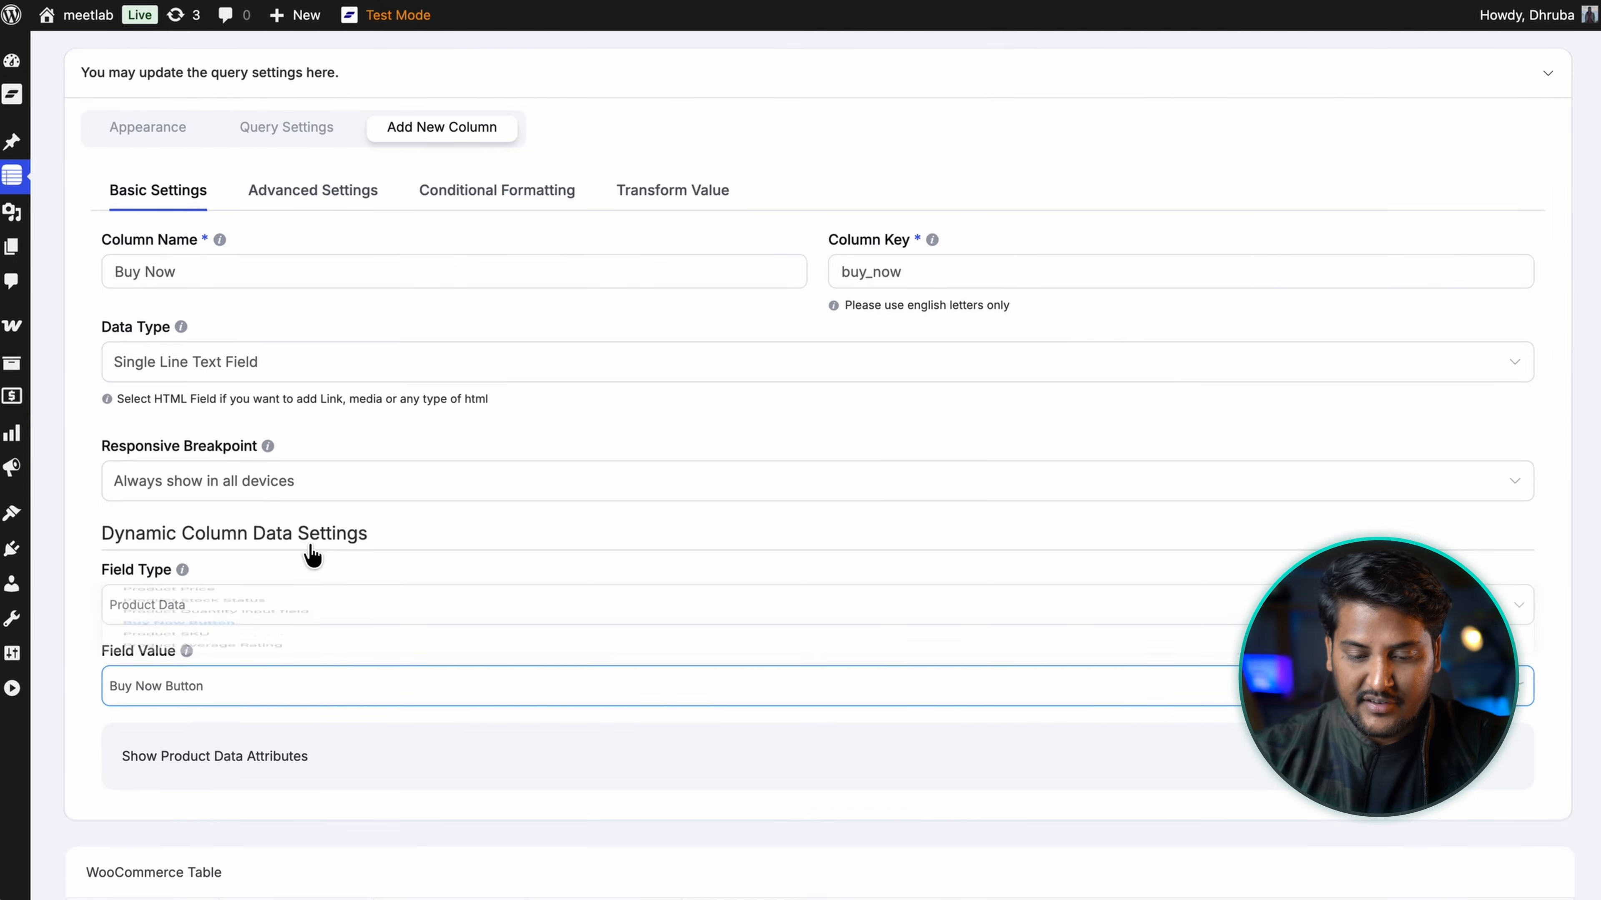
scroll(307, 544, "down", 3)
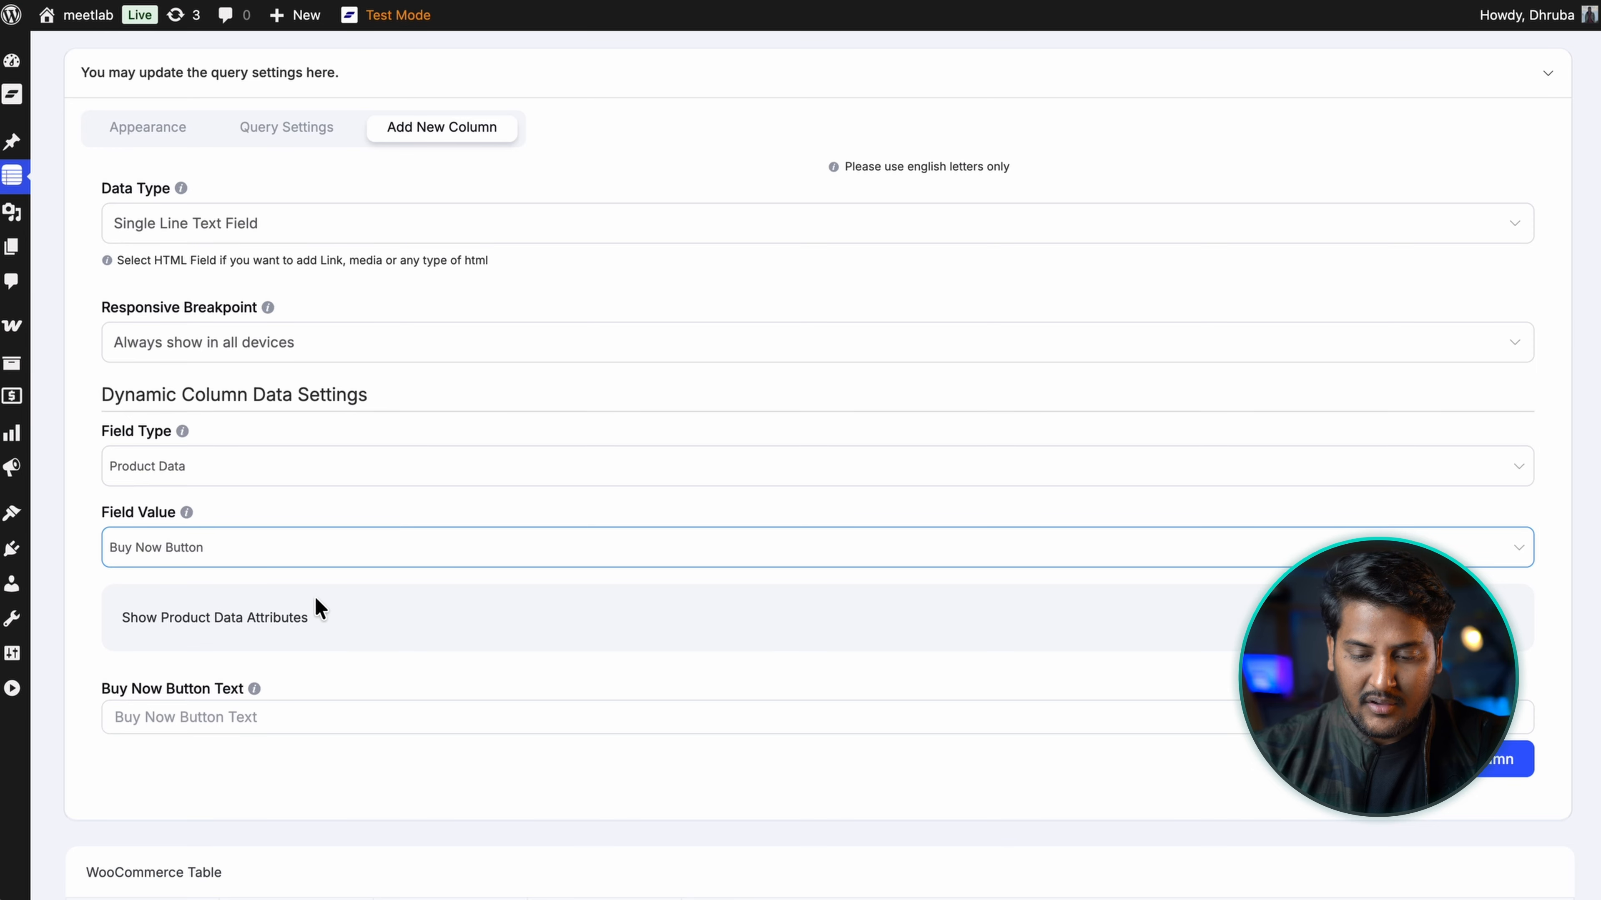
left_click(314, 732)
type("Add to Cart")
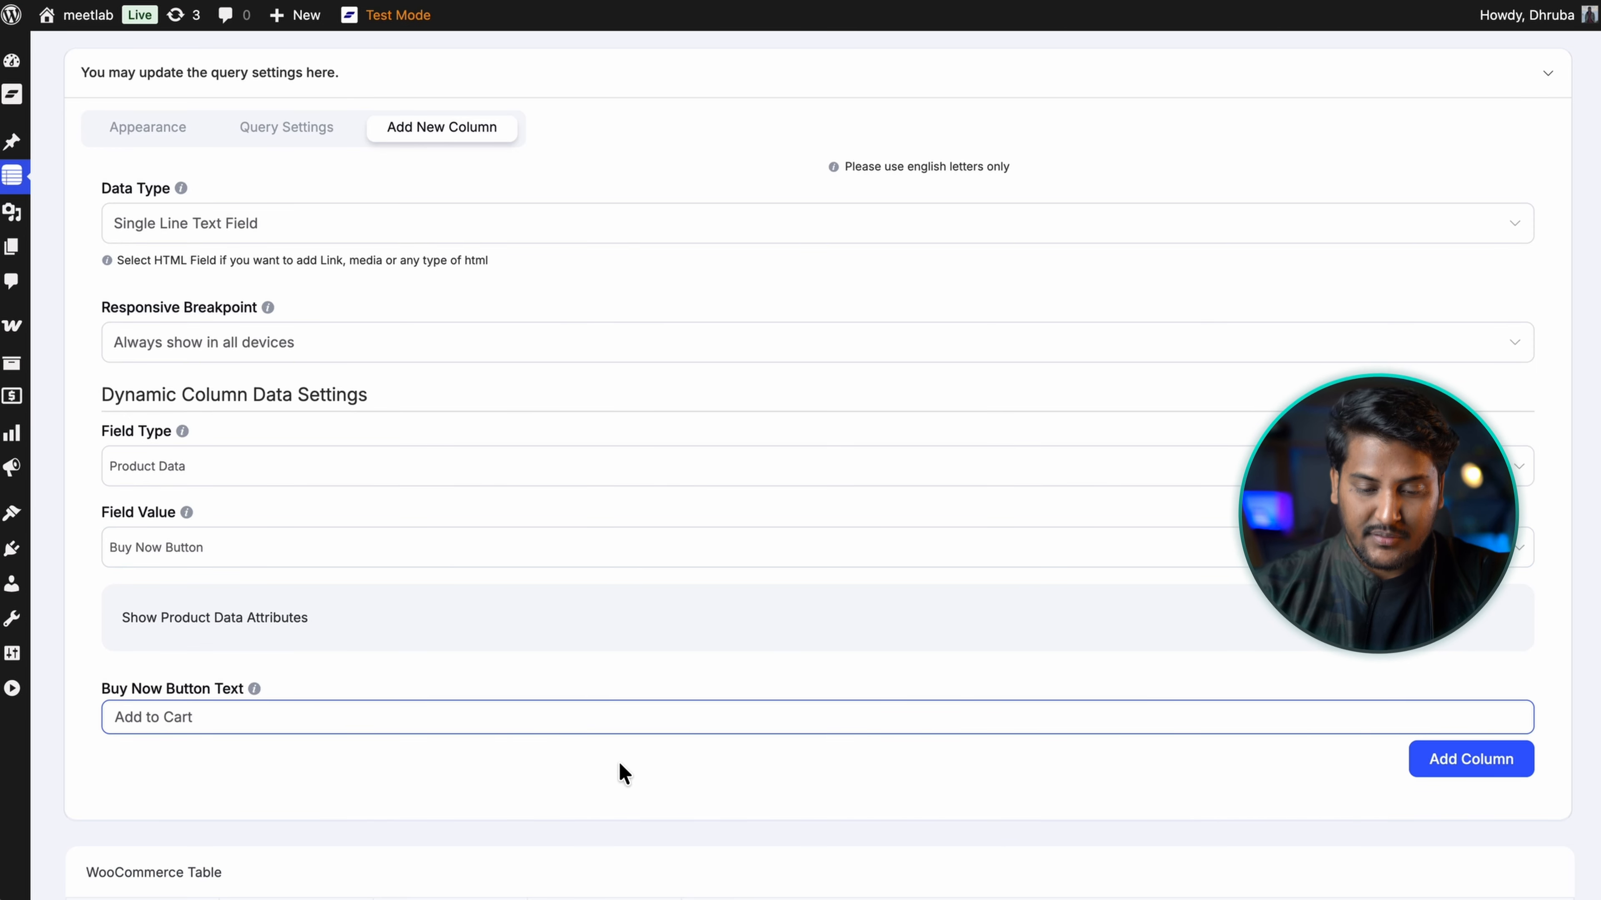
left_click(1443, 766)
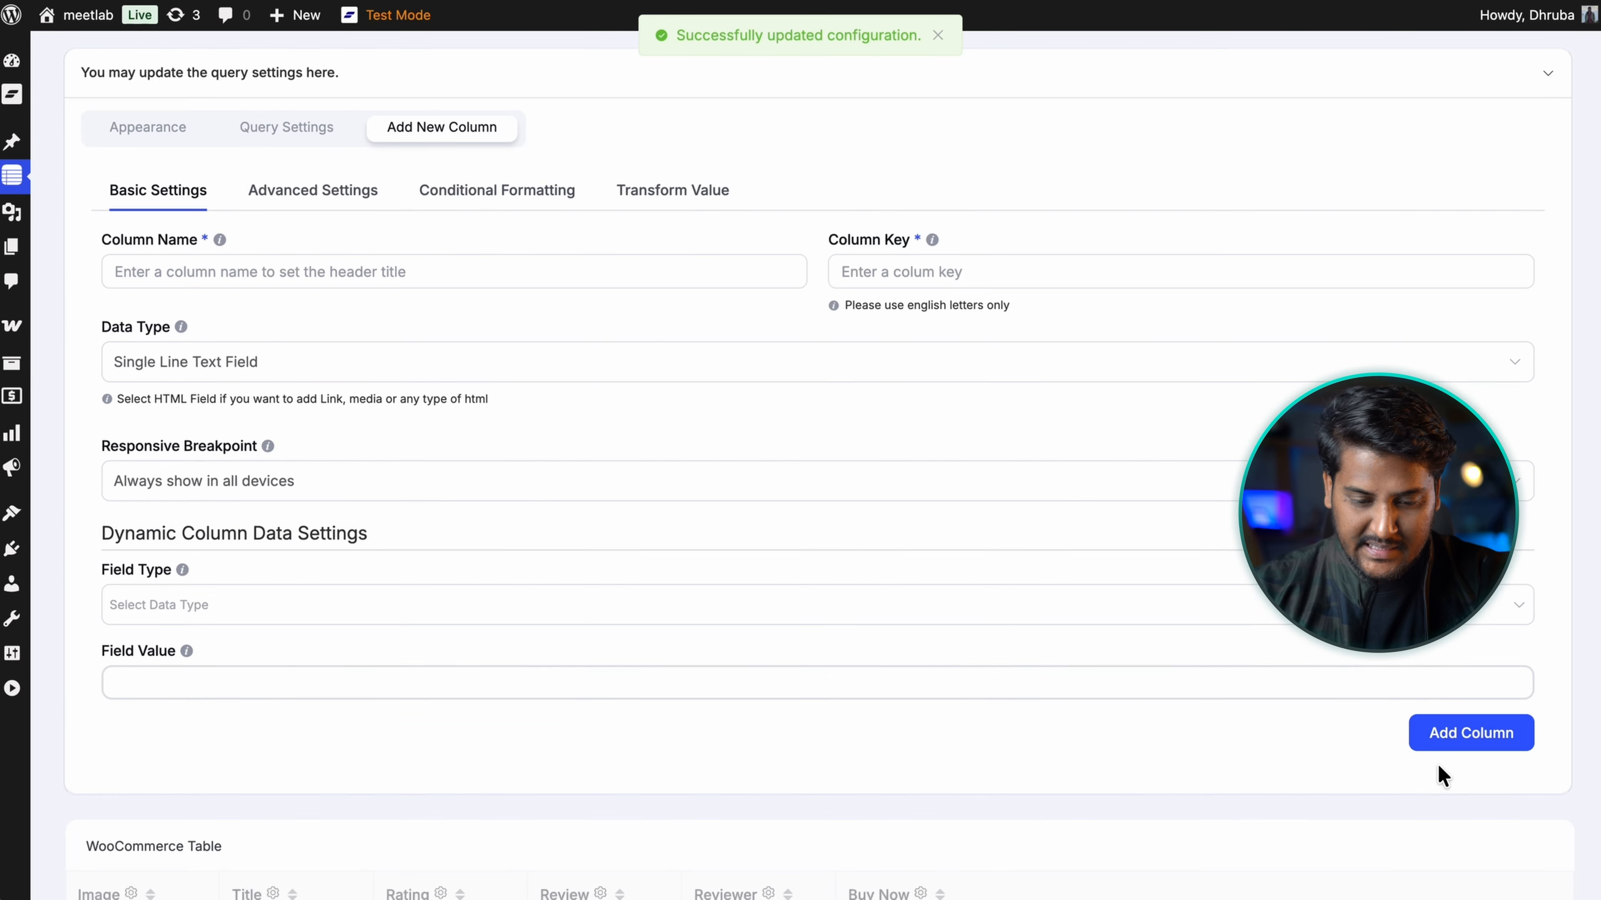
Step: Check the updated table, and examine the Image column's settings in the table's column configuration
scroll(1181, 689, "down", 10)
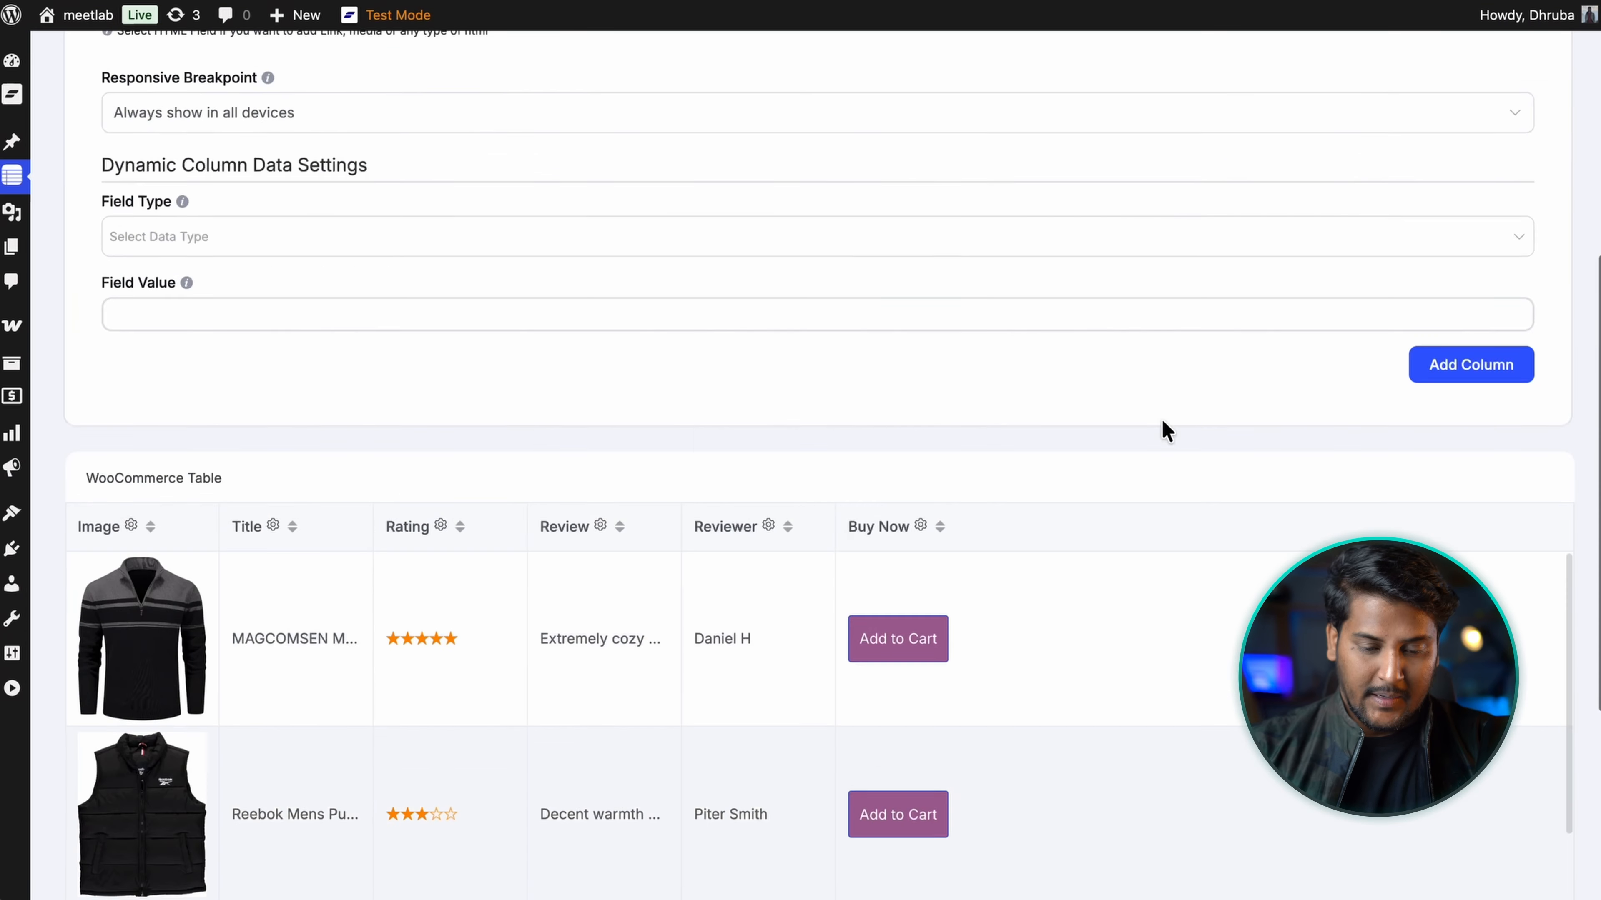
scroll(1165, 430, "up", 10)
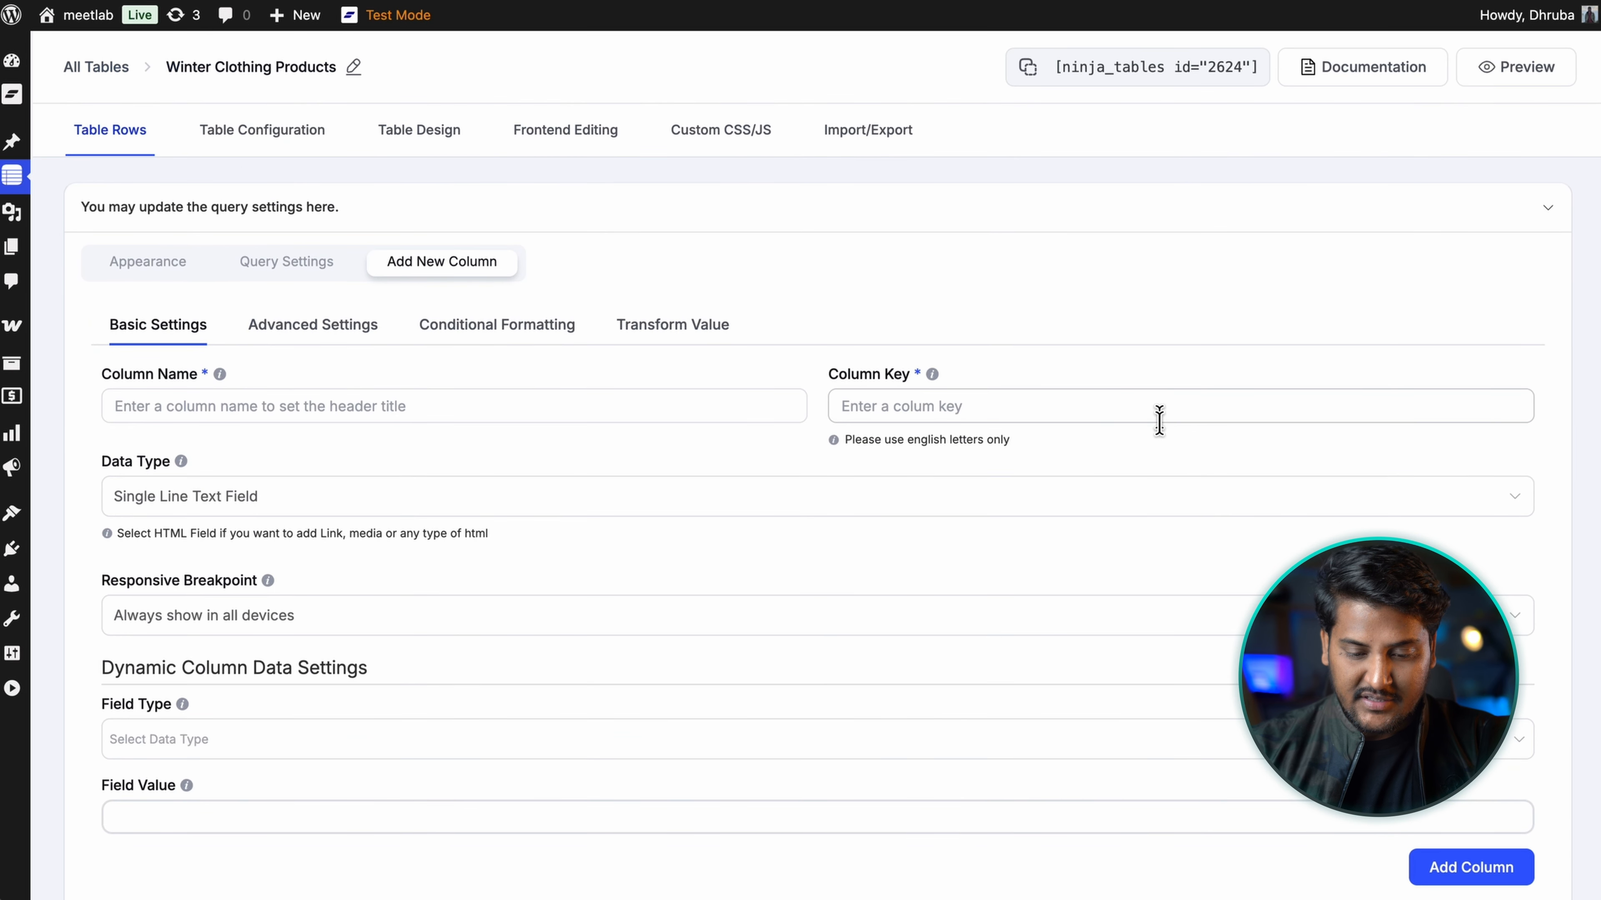
left_click(293, 150)
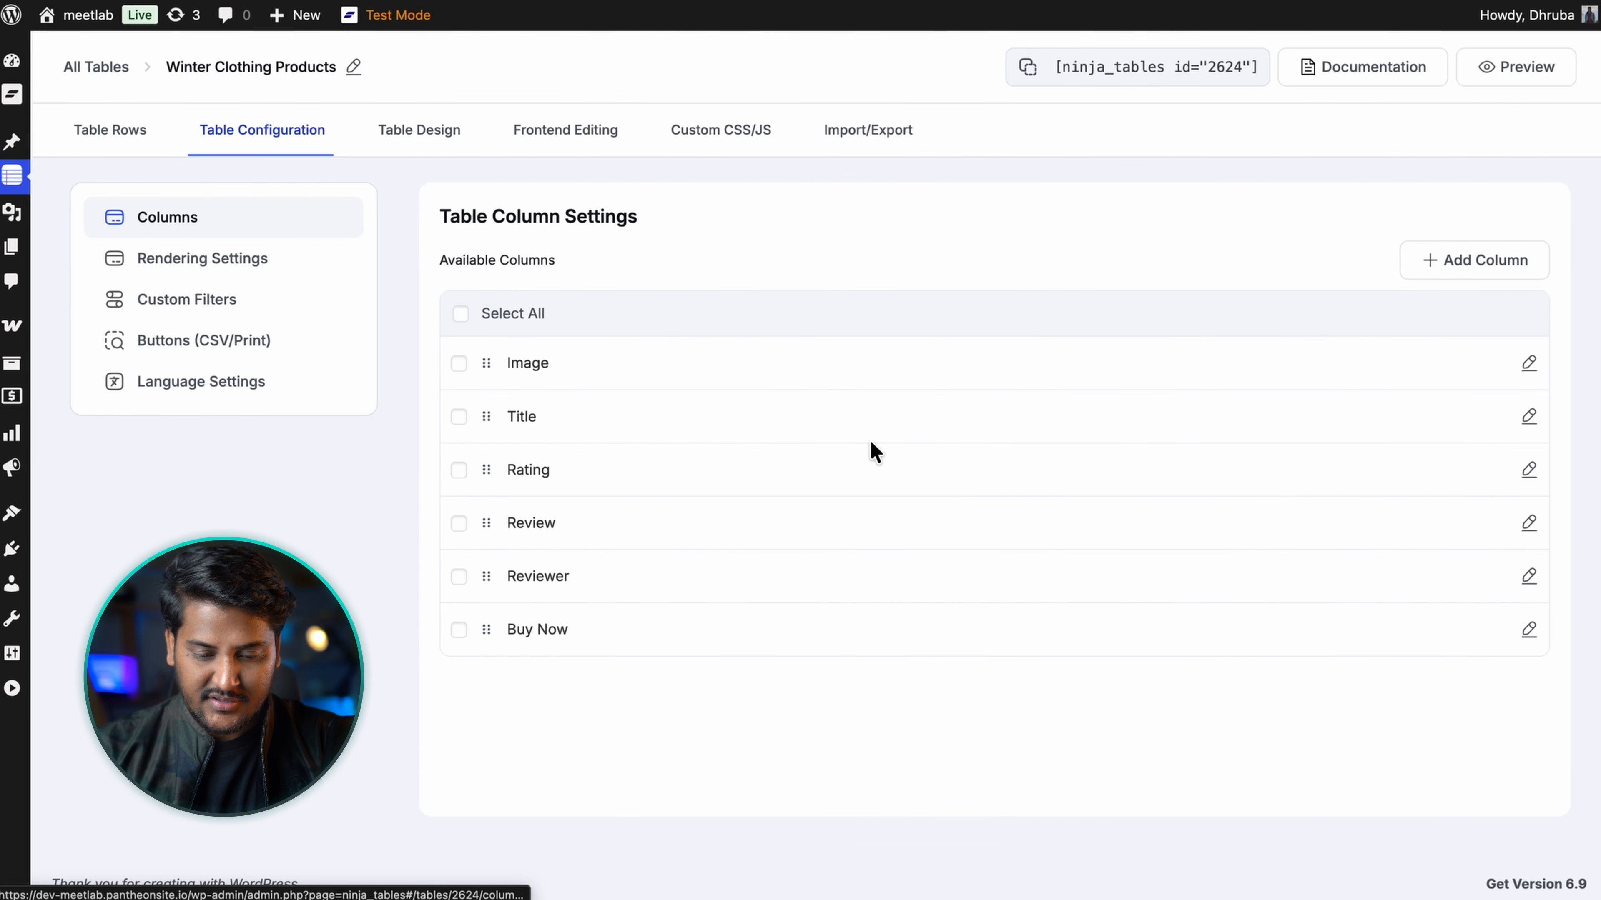
left_click(1533, 376)
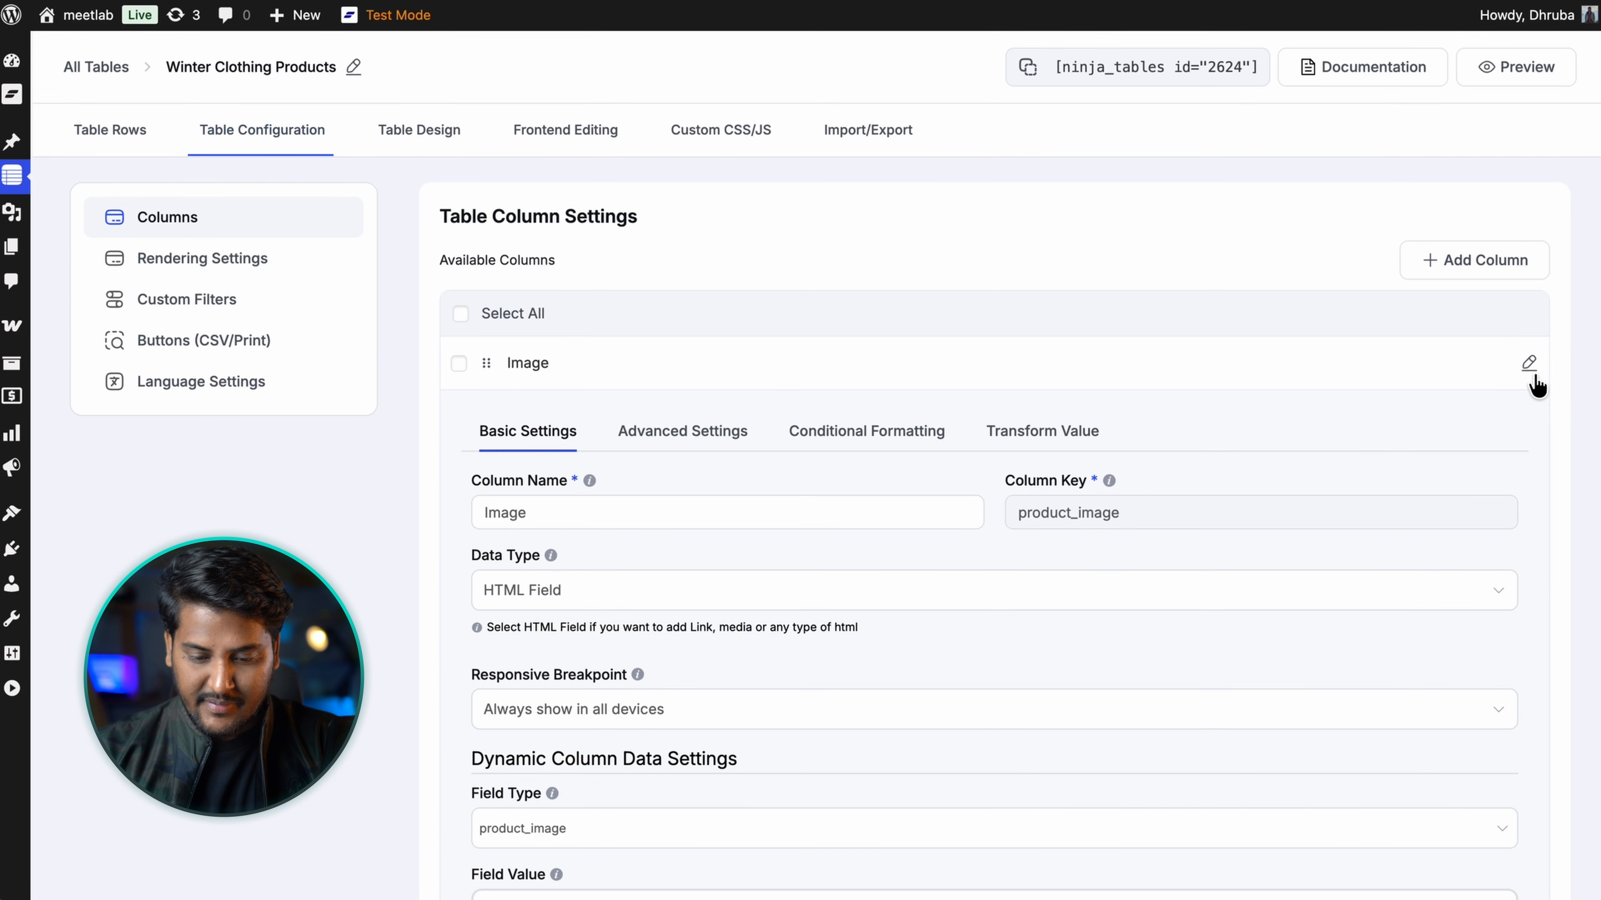
left_click(1532, 373)
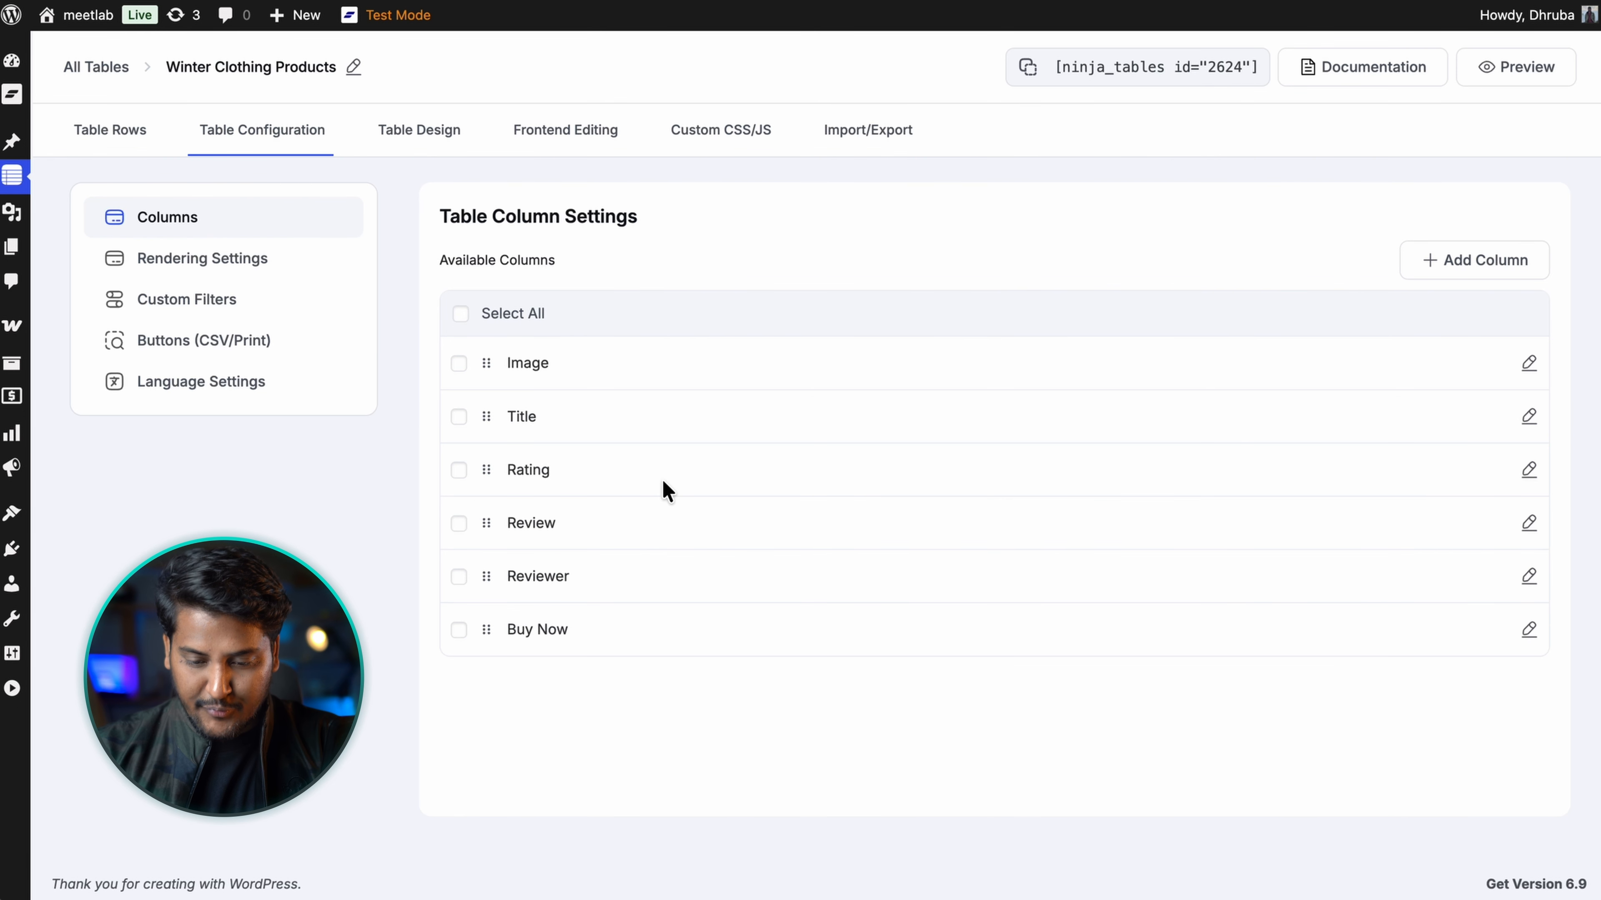
mouse_move(490, 469)
left_mouse_down()
mouse_move(490, 414)
mouse_move(482, 483)
left_mouse_up()
left_click(460, 471)
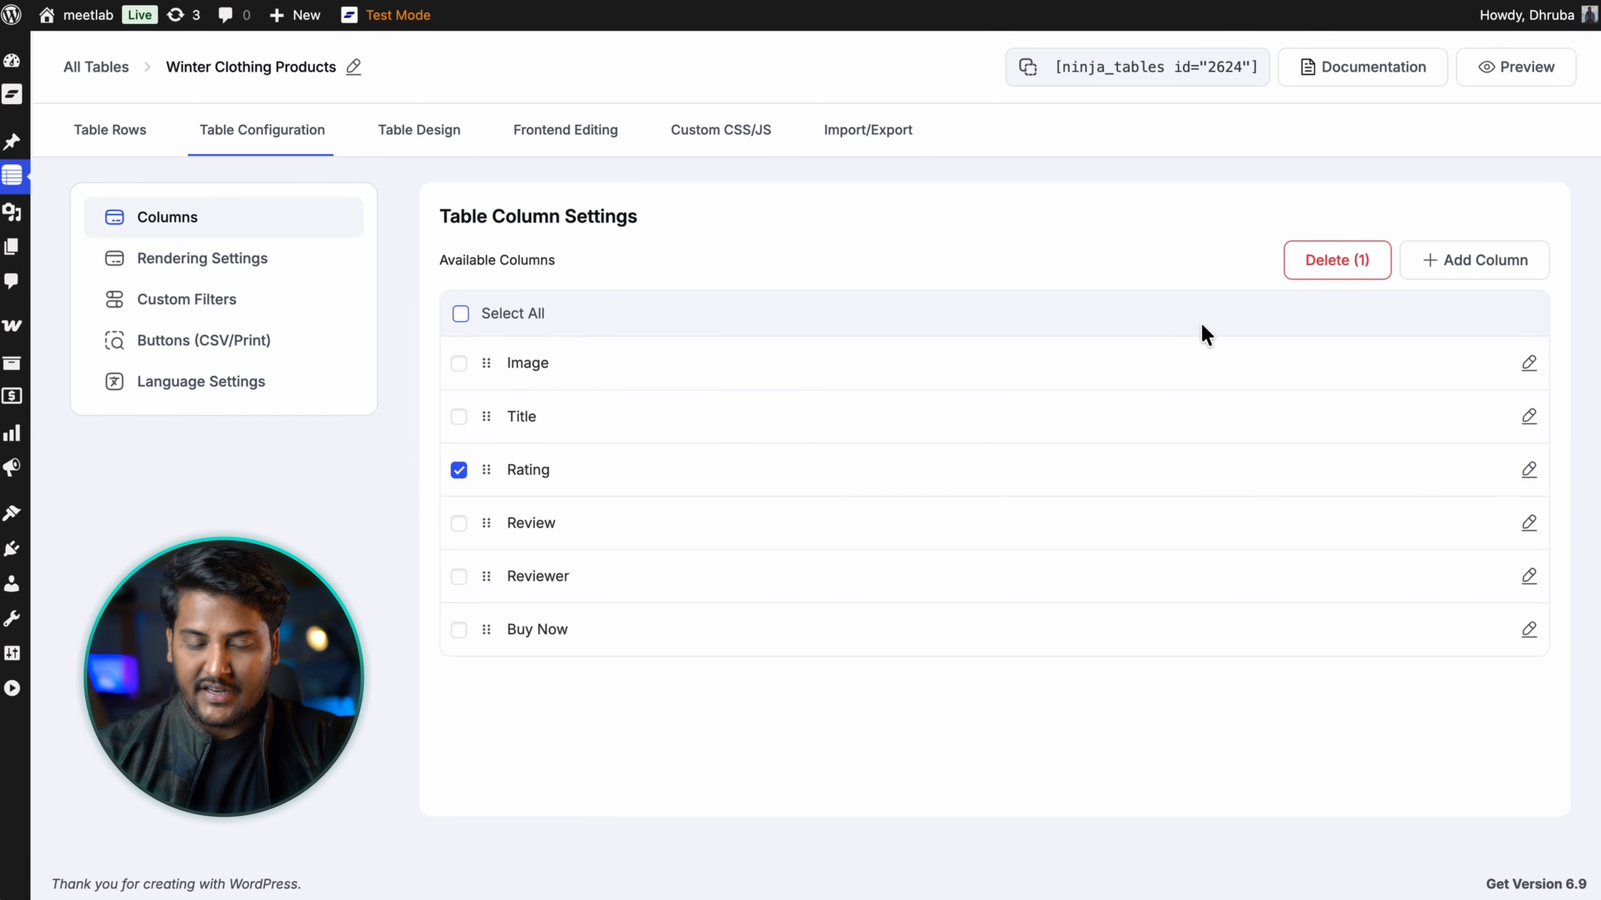
left_click(464, 481)
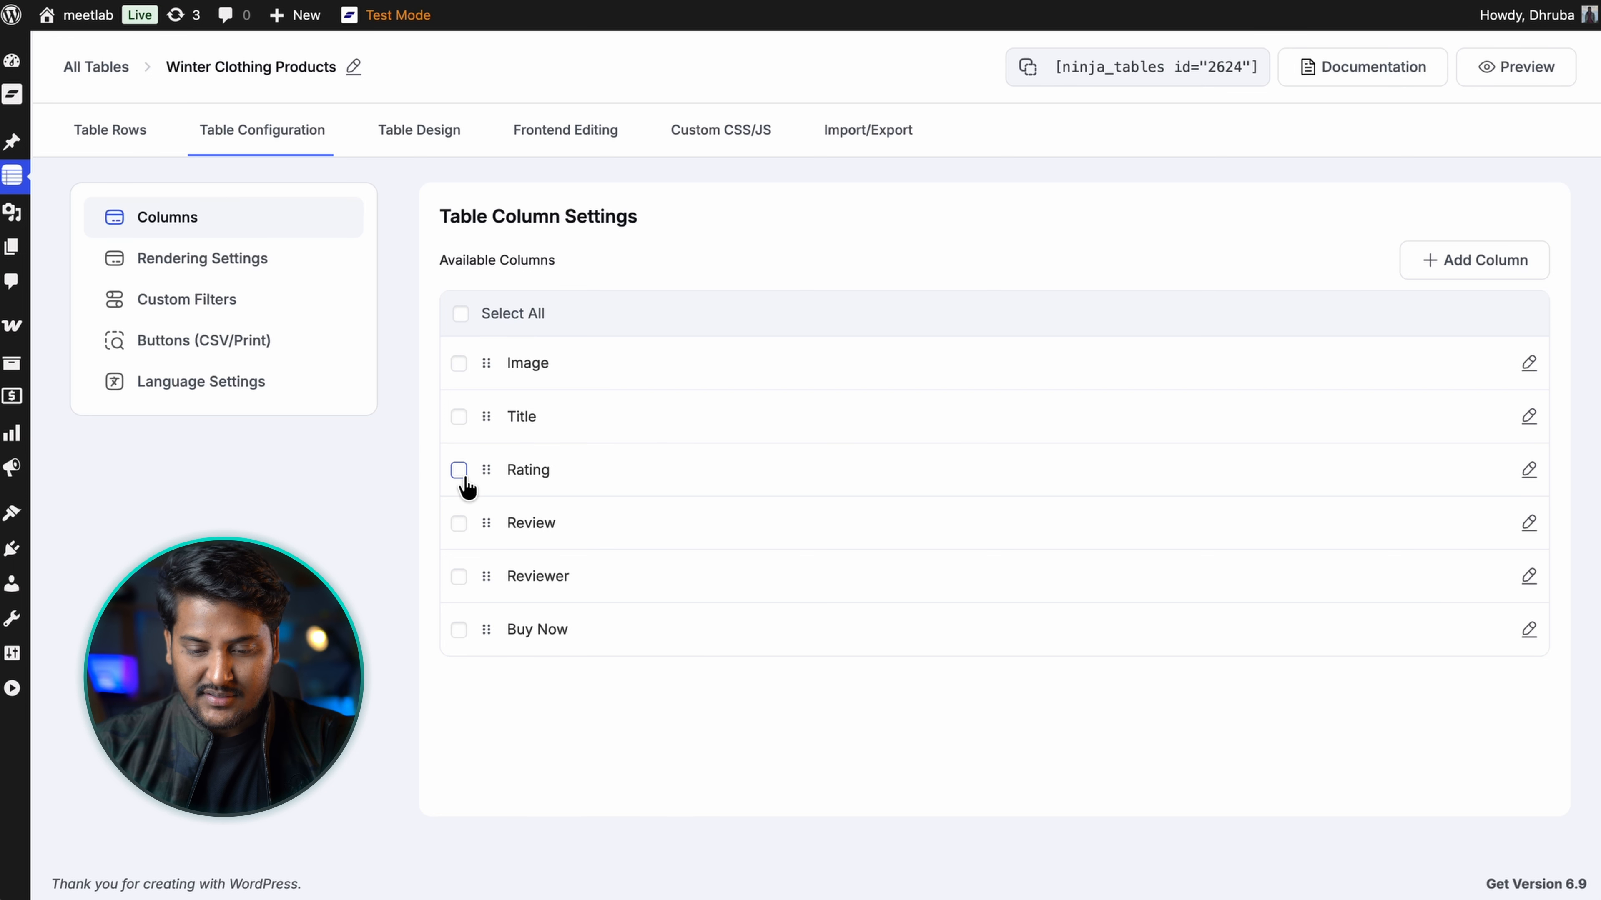
Step: Enable the CSV export and print buttons for the table's frontend, and save the button settings
left_click(214, 319)
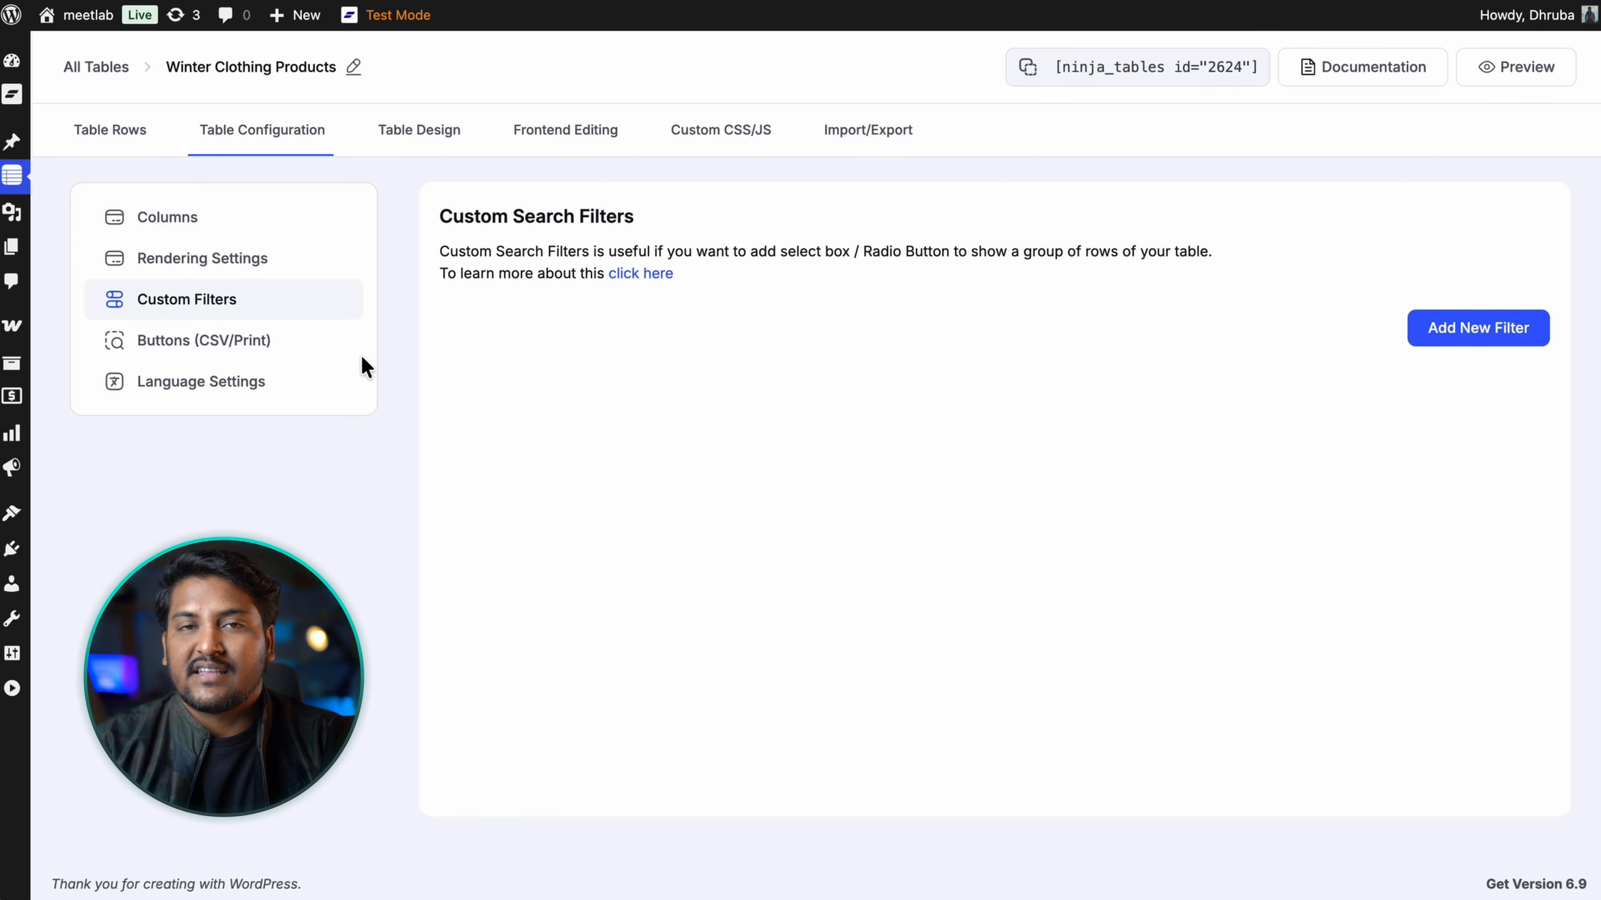
left_click(243, 344)
left_click(470, 348)
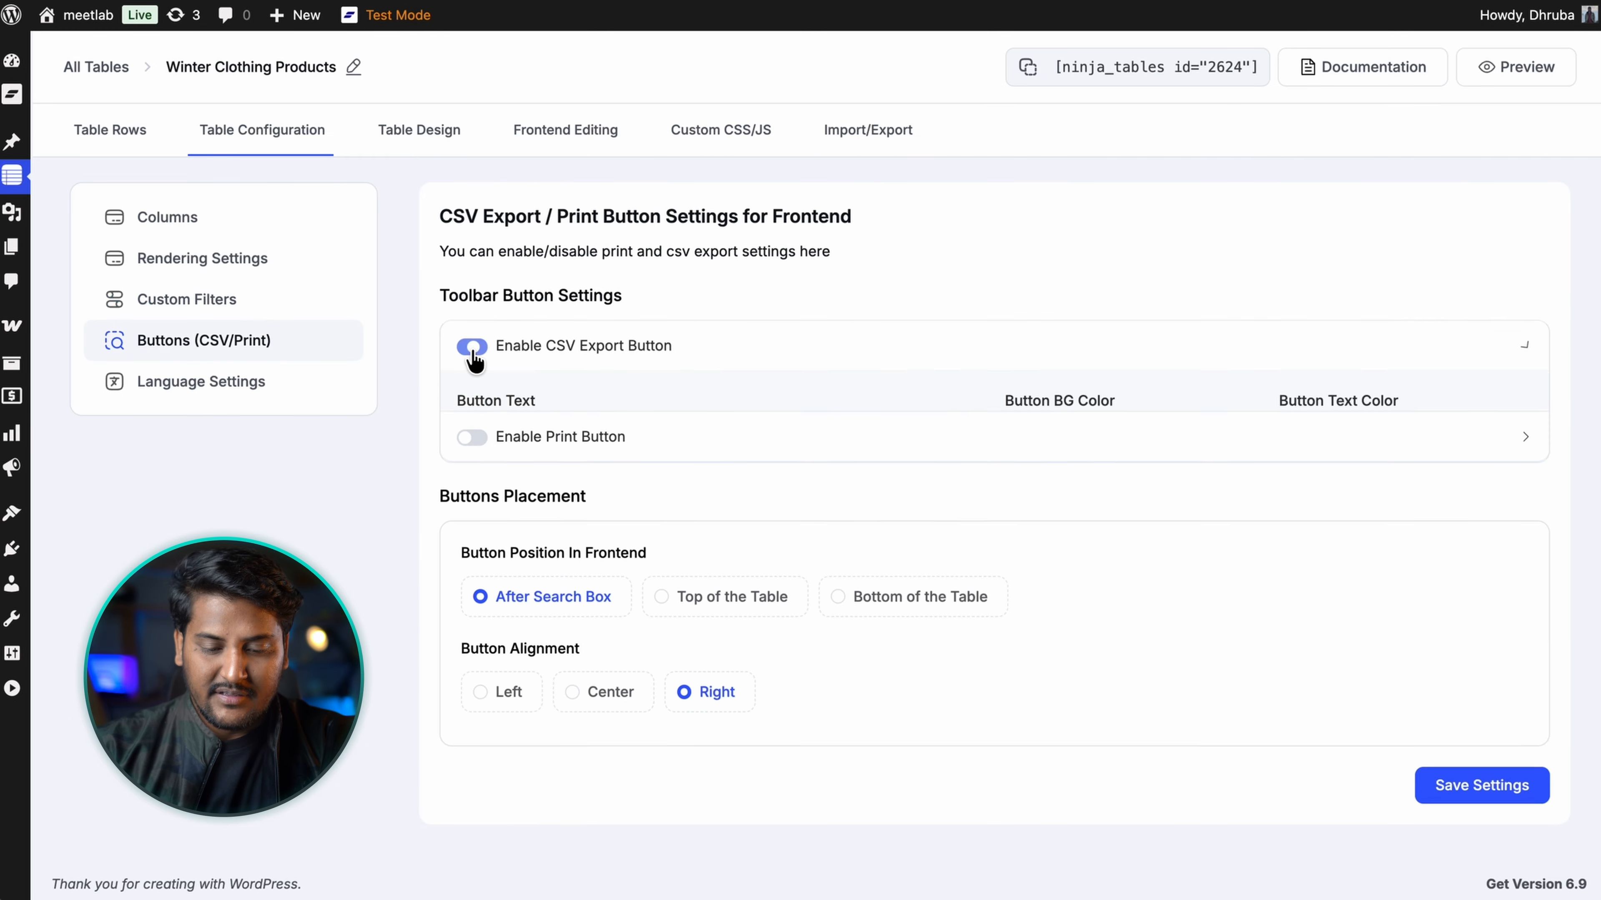
left_click(472, 570)
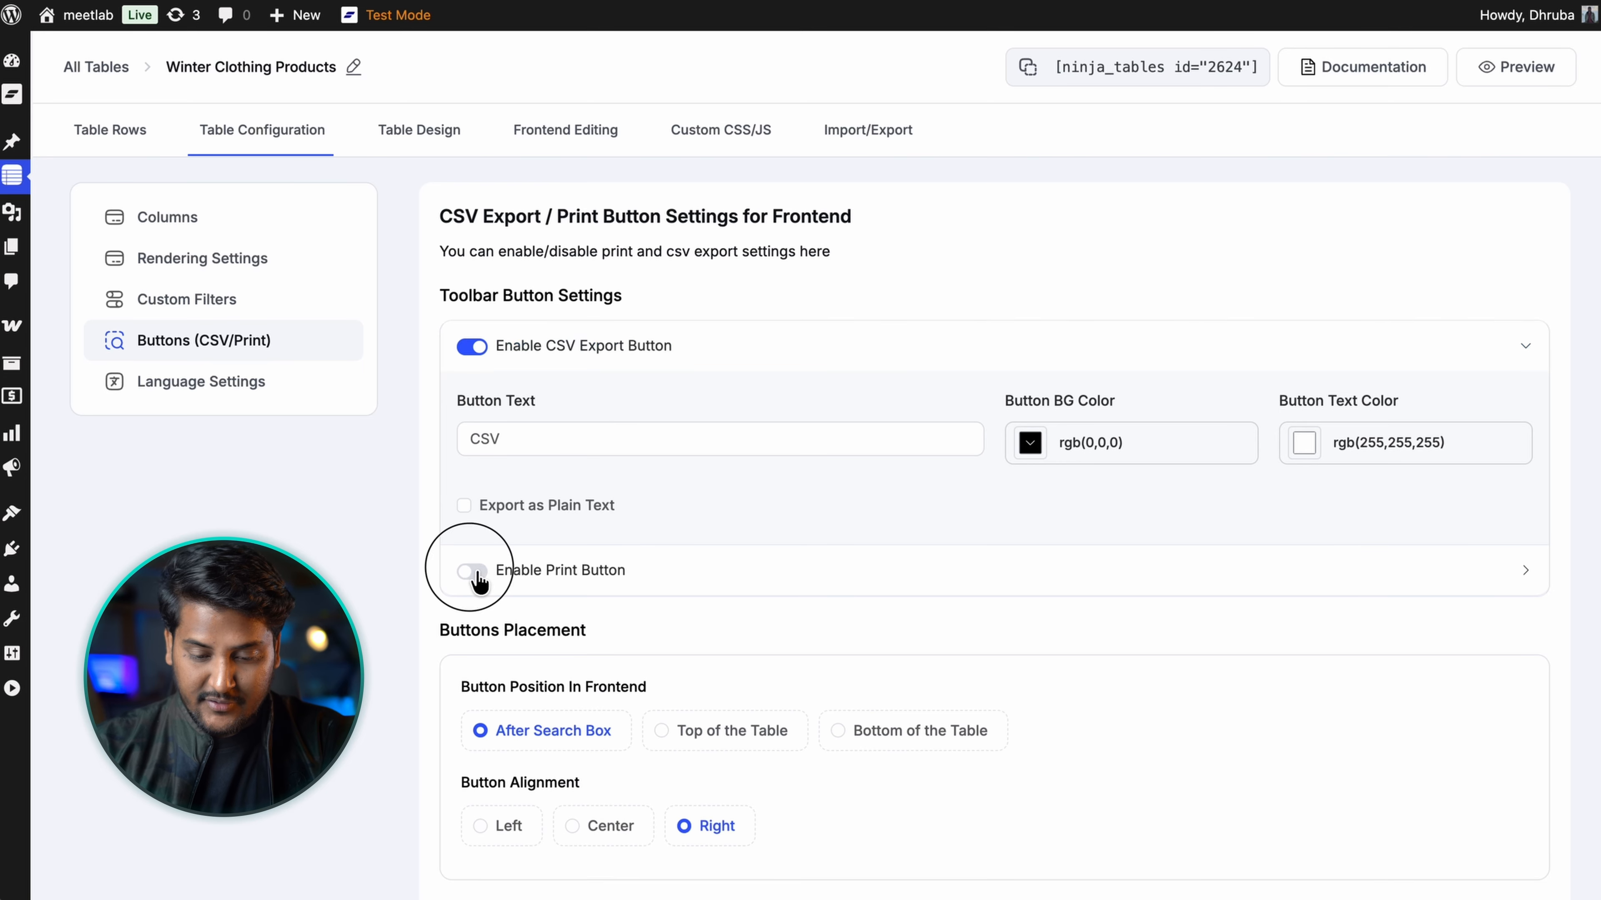
scroll(476, 582, "down", 2)
scroll(479, 582, "down", 6)
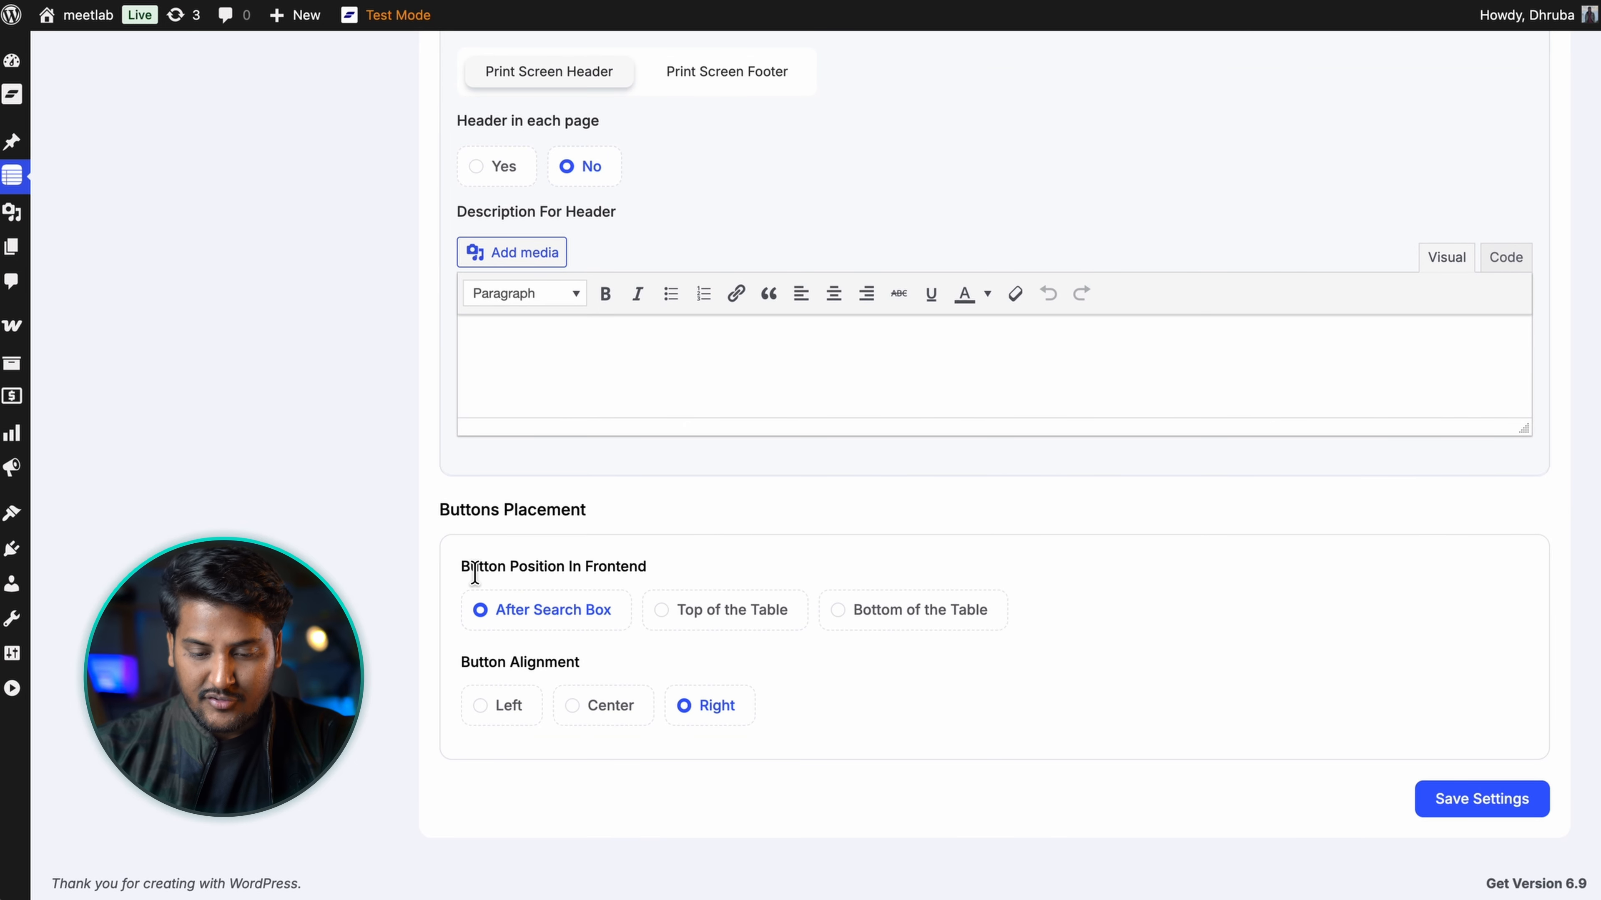
left_click(1453, 800)
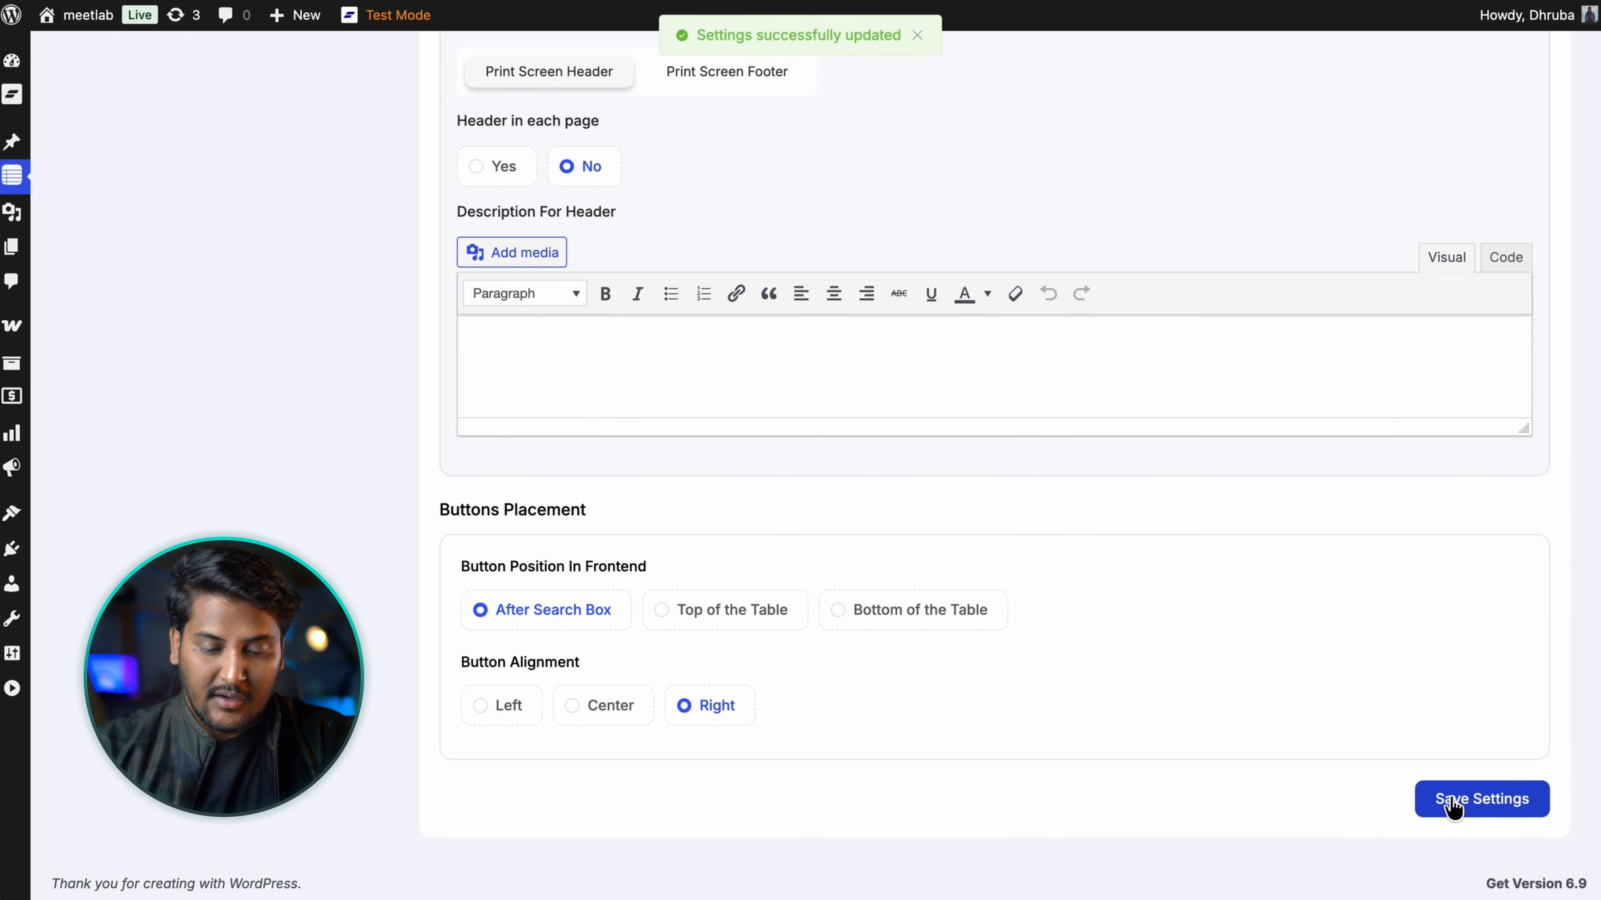
Step: Preview the table on the frontend and check its CSV and Print buttons
scroll(1447, 805, "up", 8)
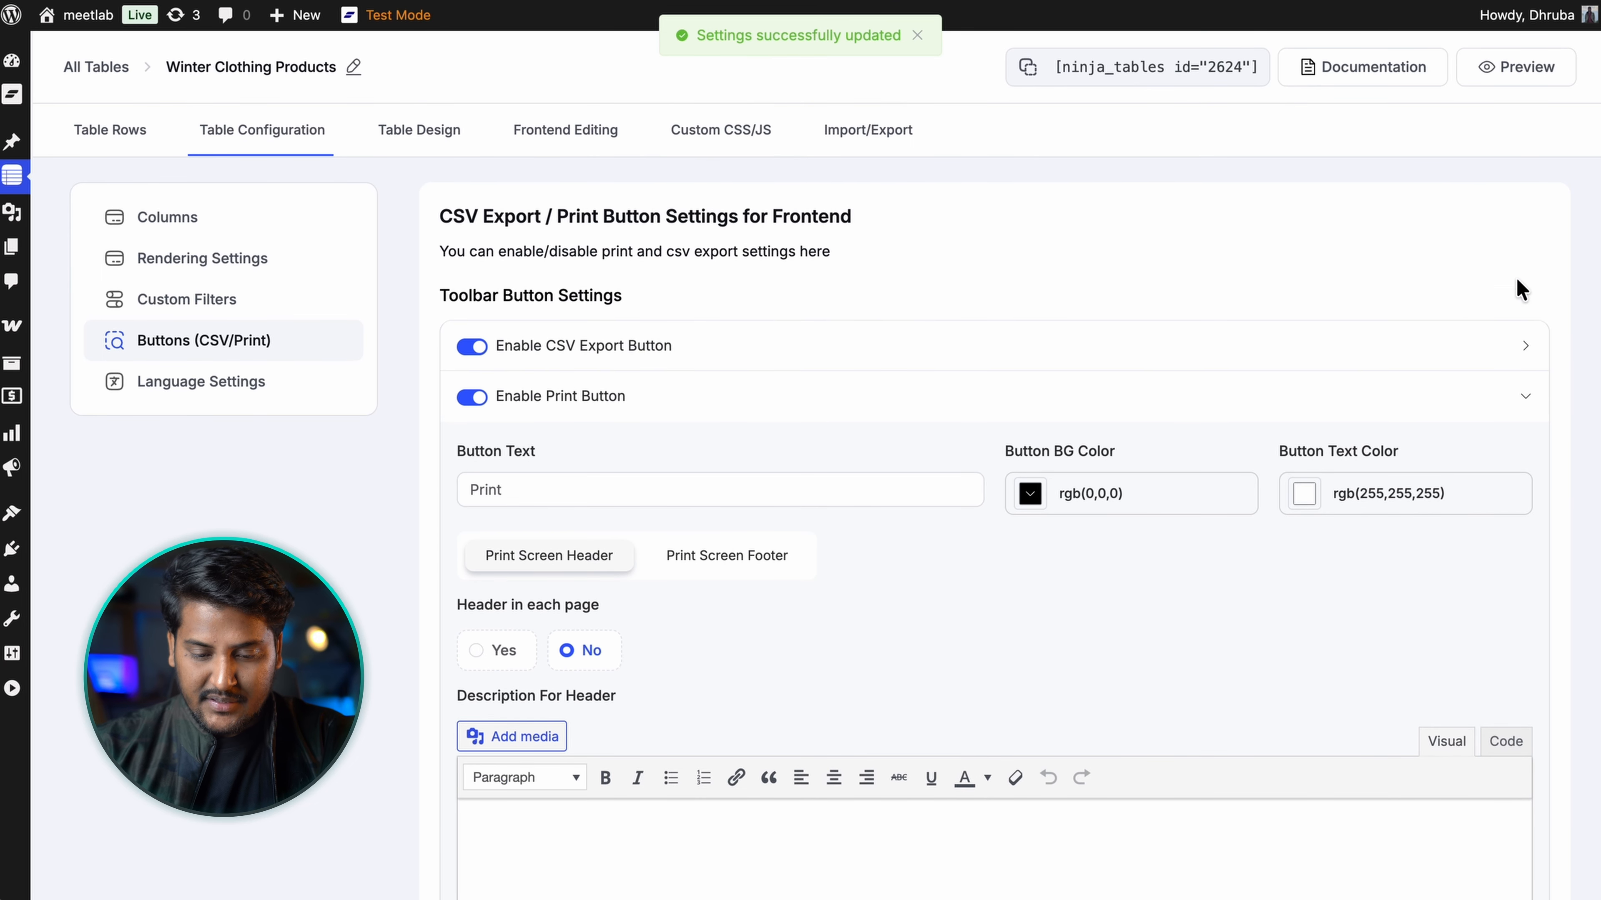
left_click(1508, 69)
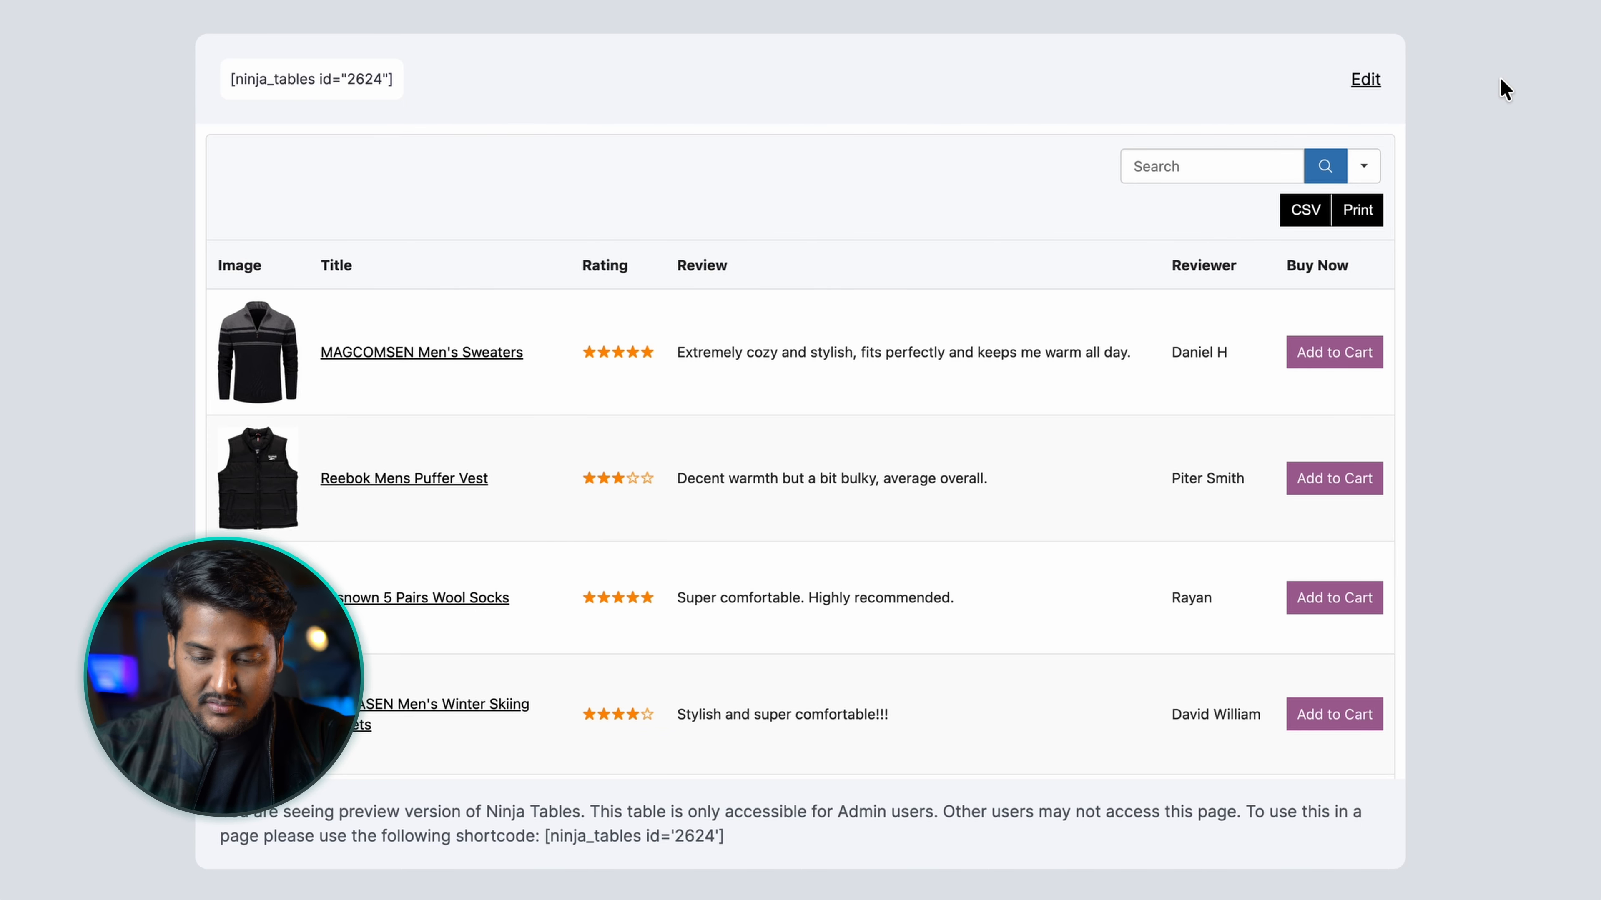
left_click(1315, 231)
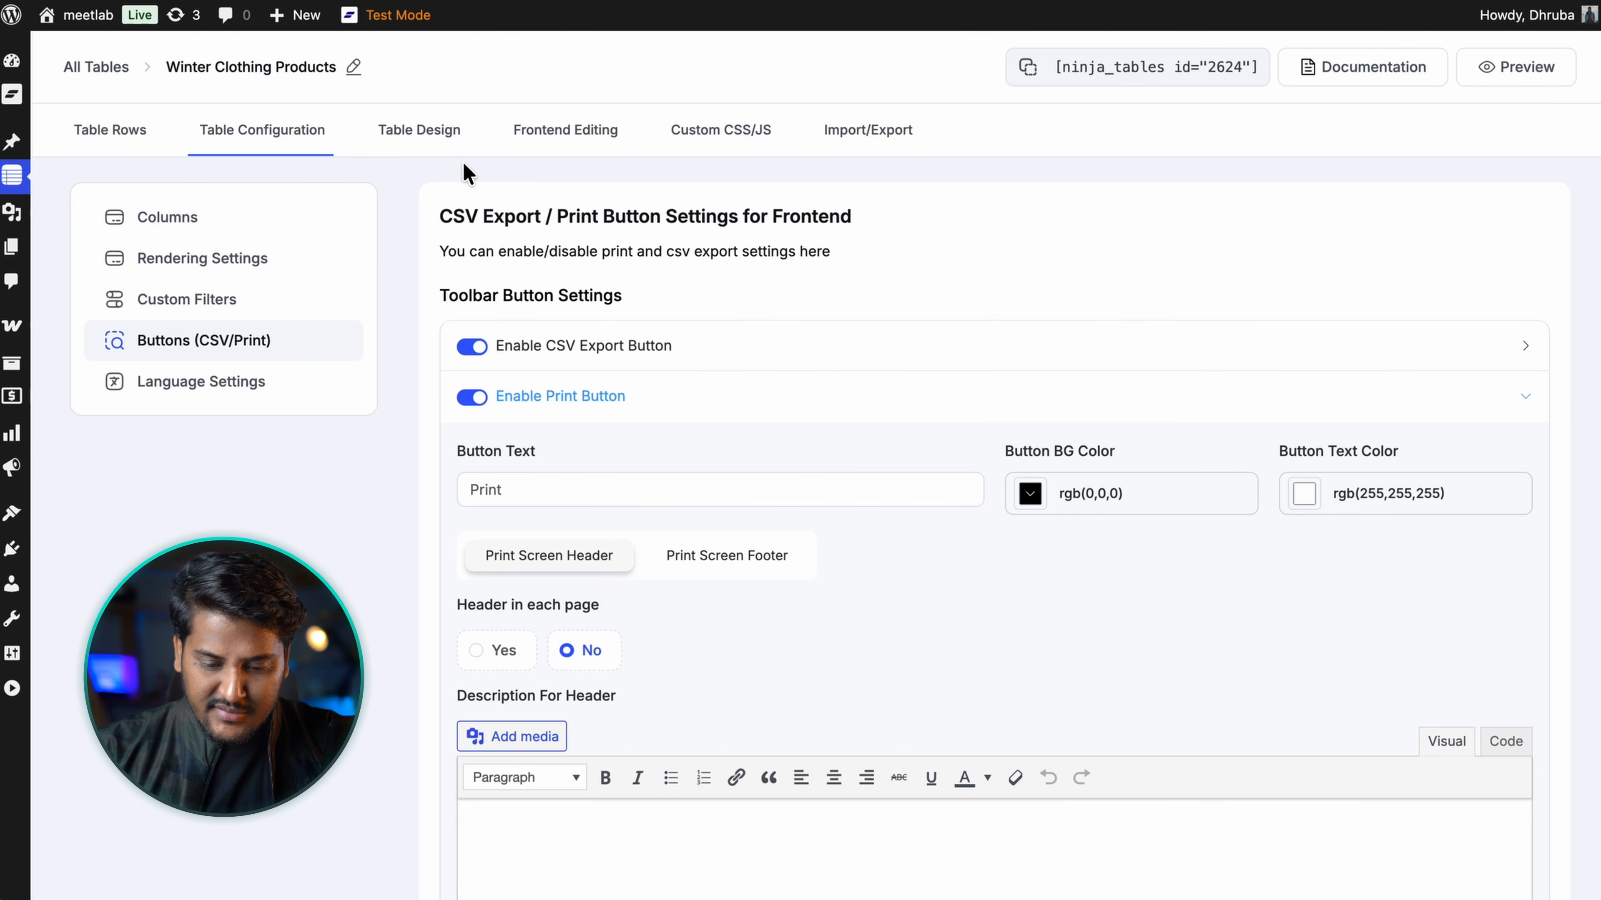
Step: In the table's design styling, turn on Fixed Layout and enable the stackable table option
left_click(433, 147)
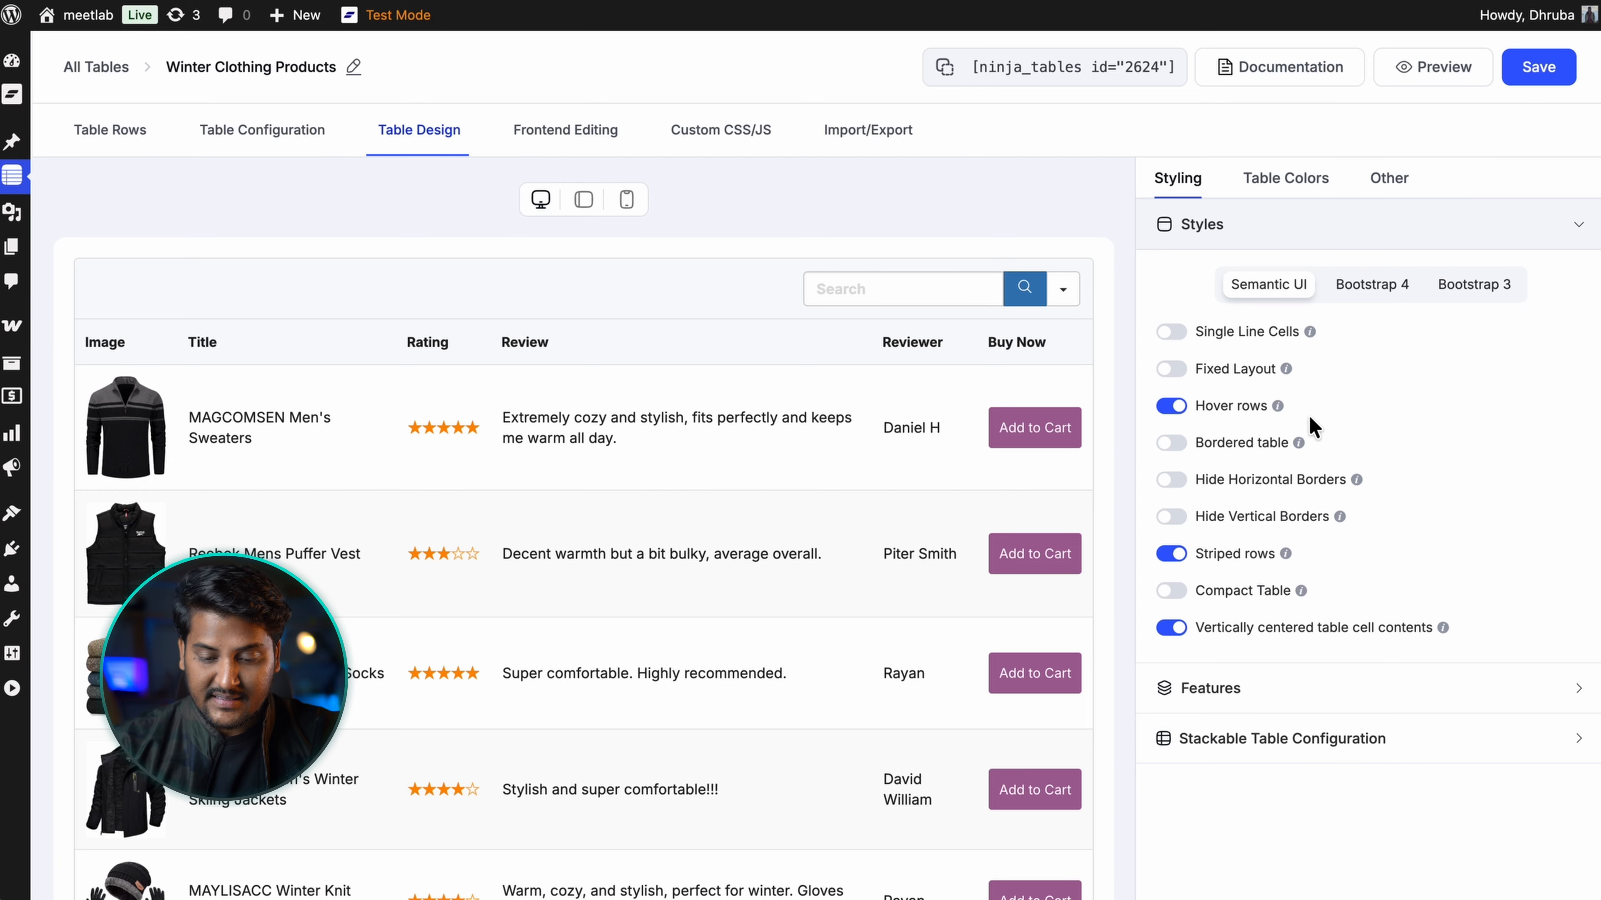
left_click(1172, 369)
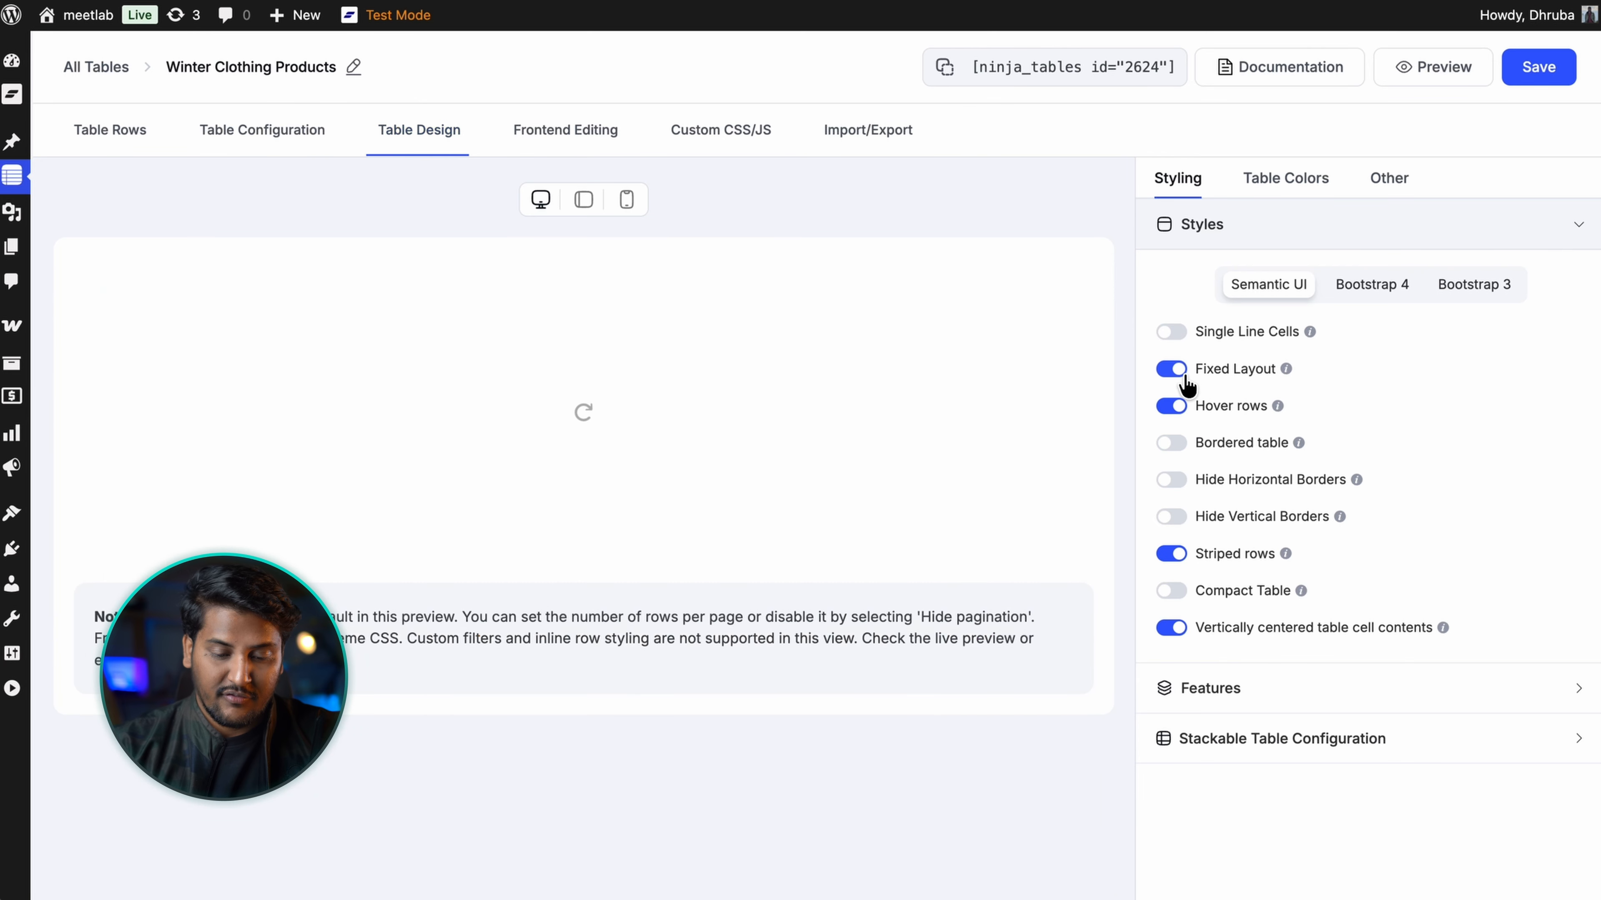
left_click(1300, 687)
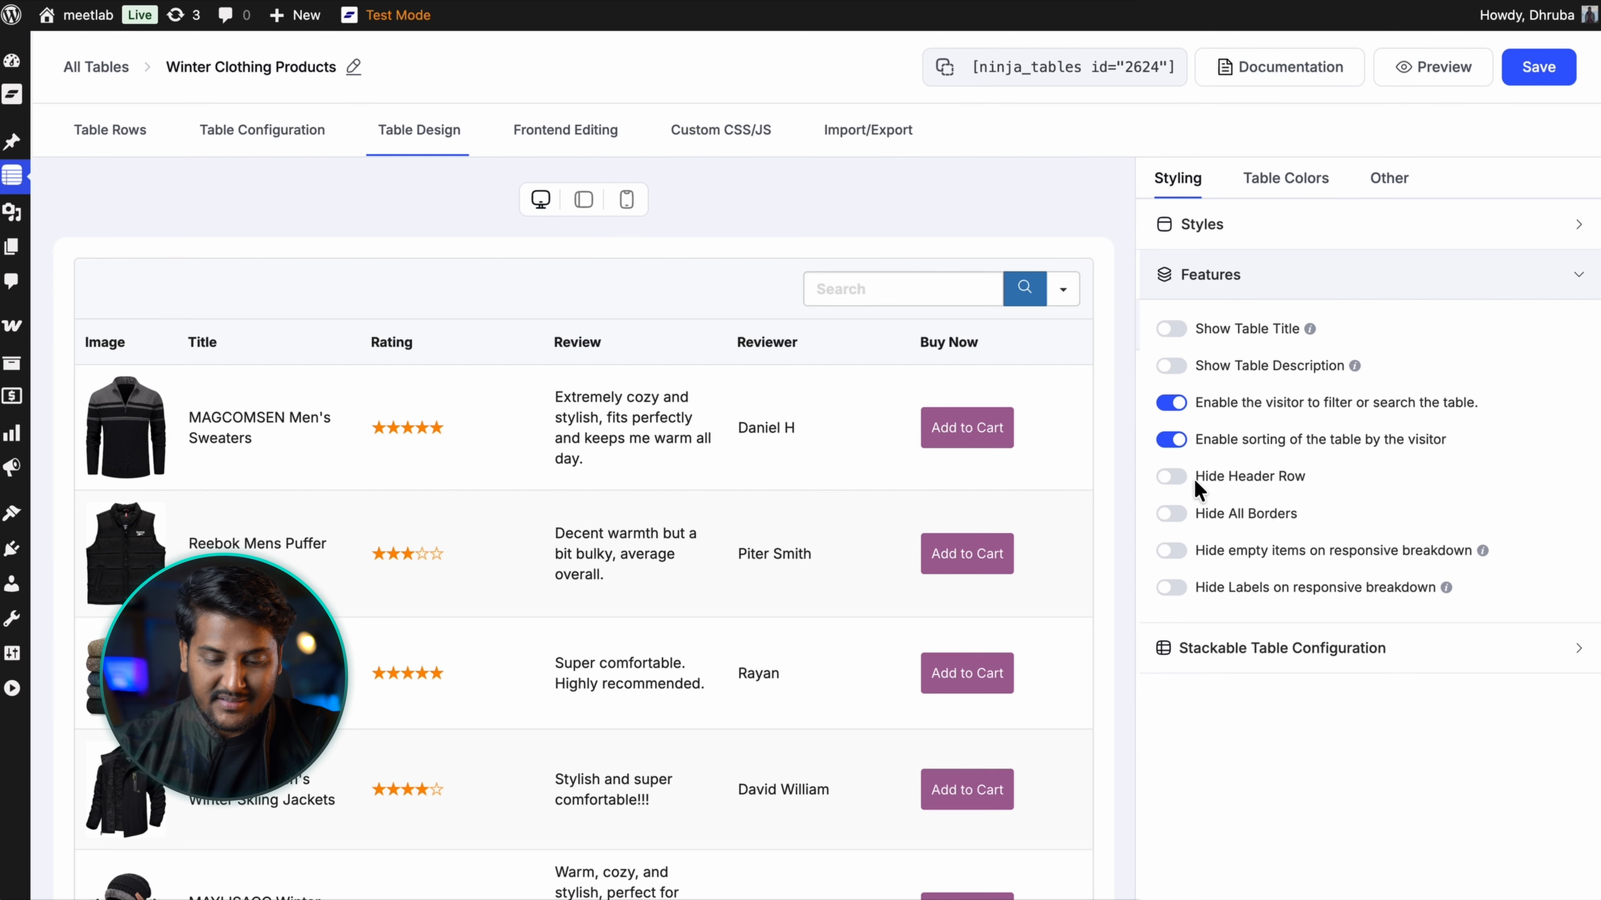
left_click(1273, 650)
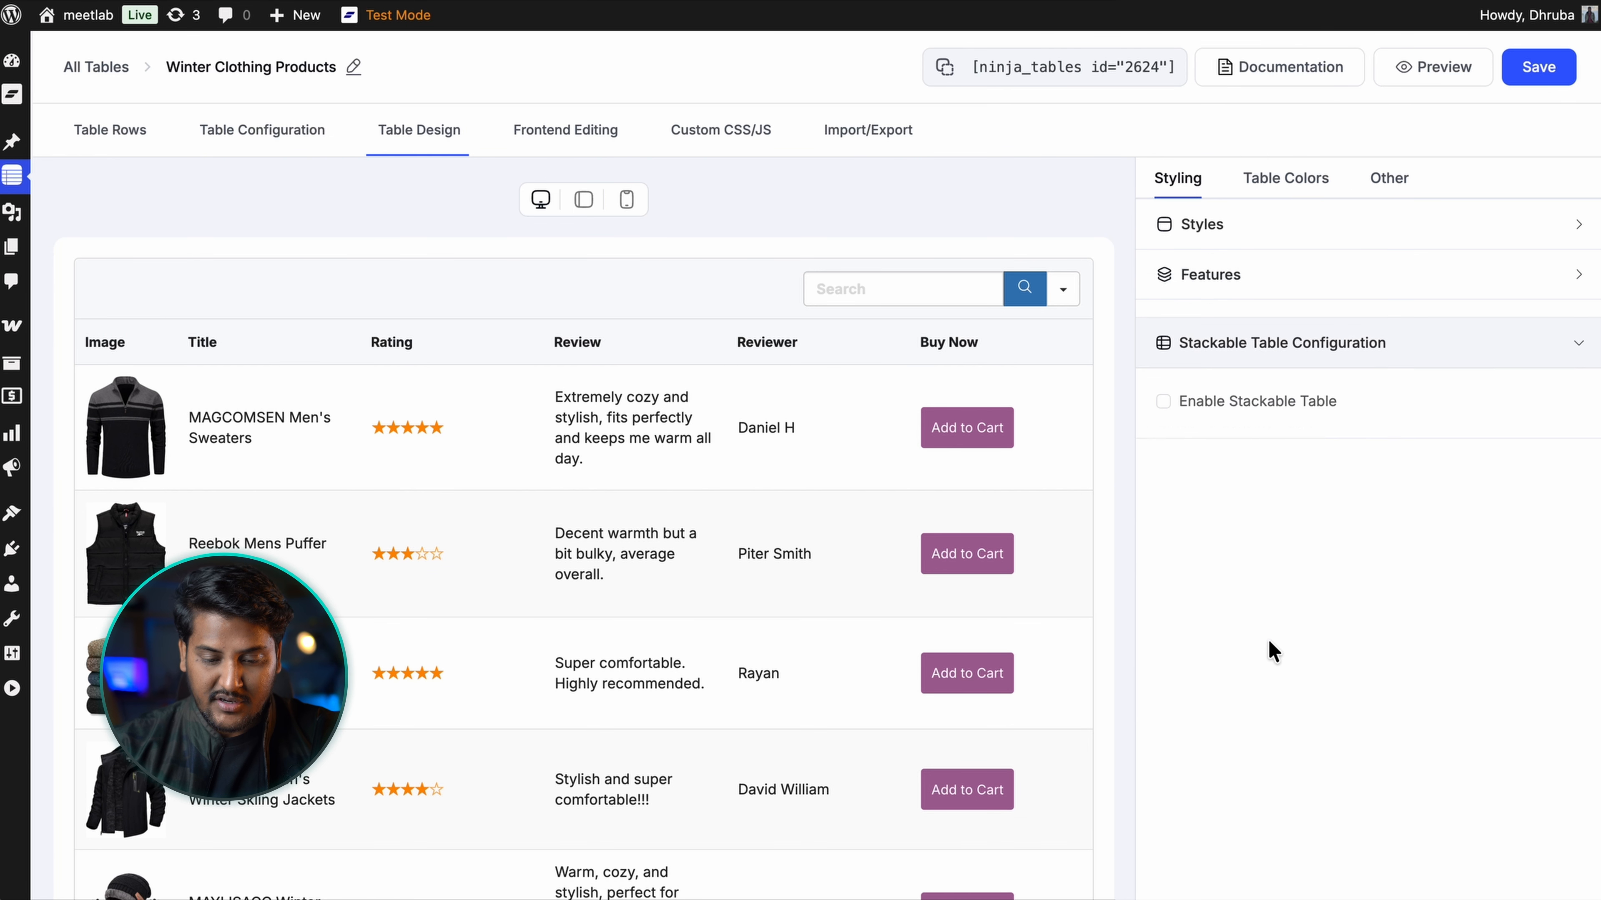
left_click(1172, 388)
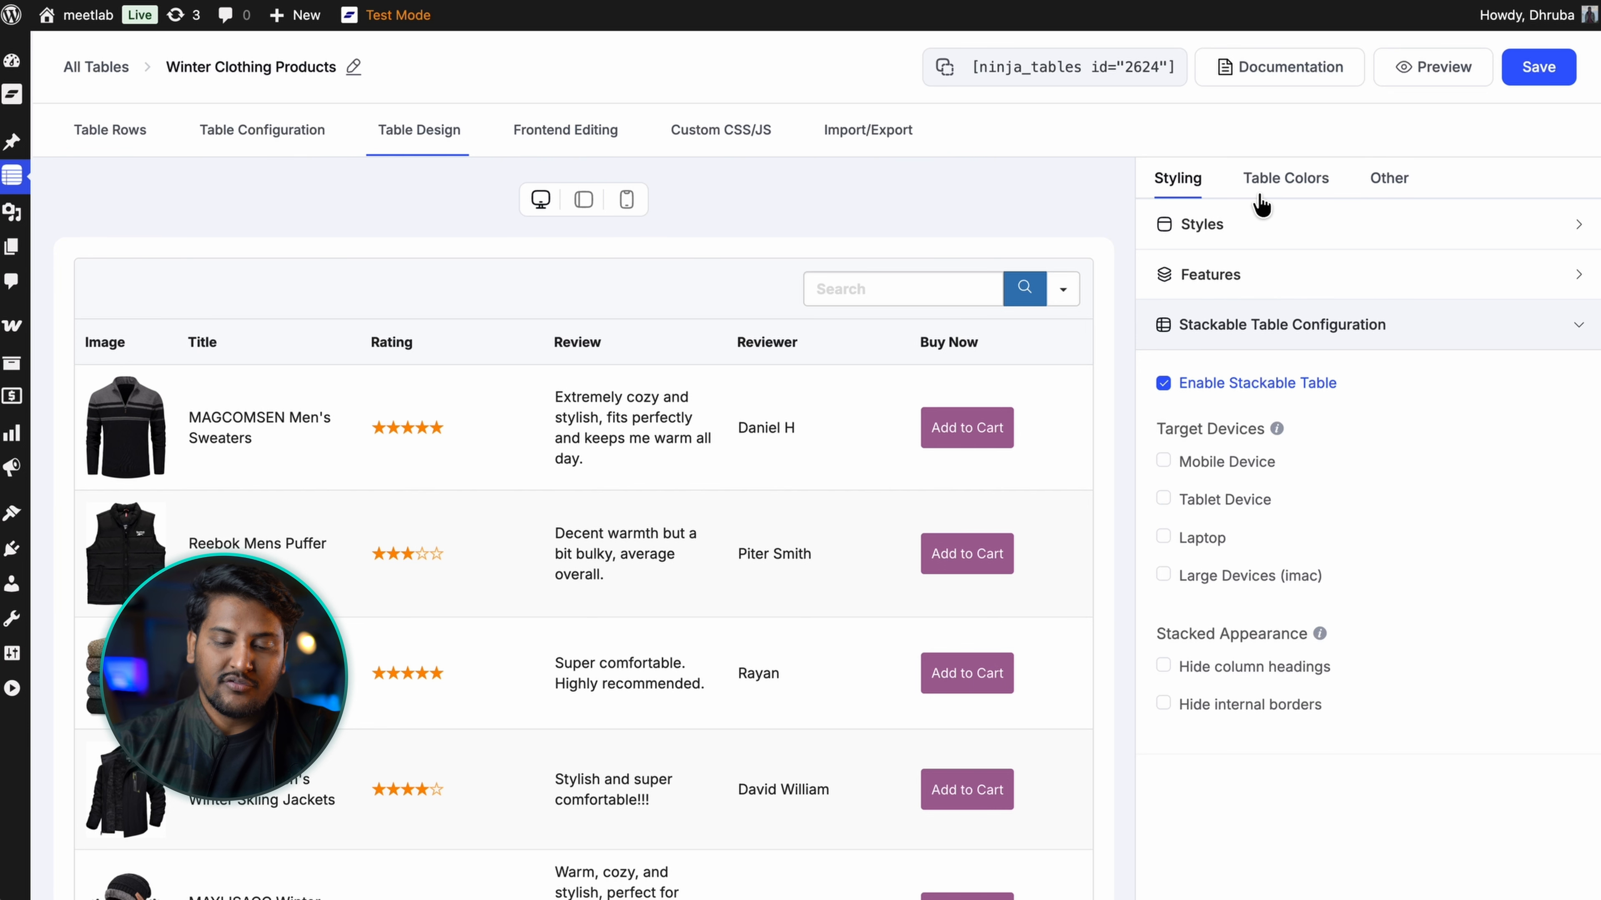
Step: Look through the predefined color schemes available for the table
left_click(1303, 190)
left_click(1304, 340)
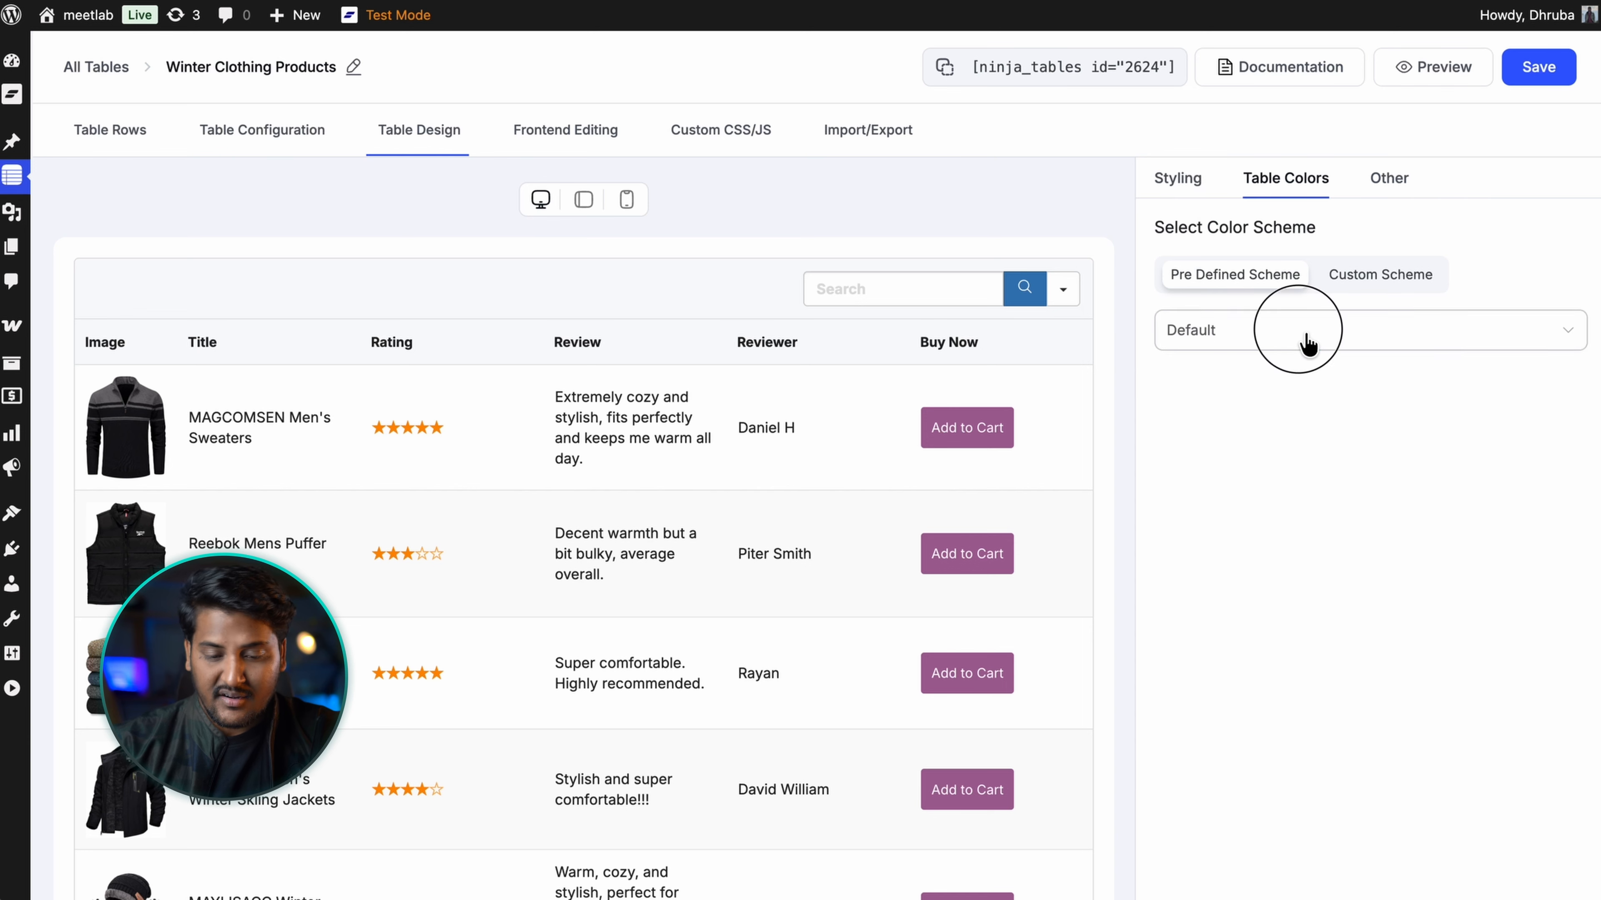
scroll(1314, 521, "down", 2)
scroll(1311, 519, "down", 2)
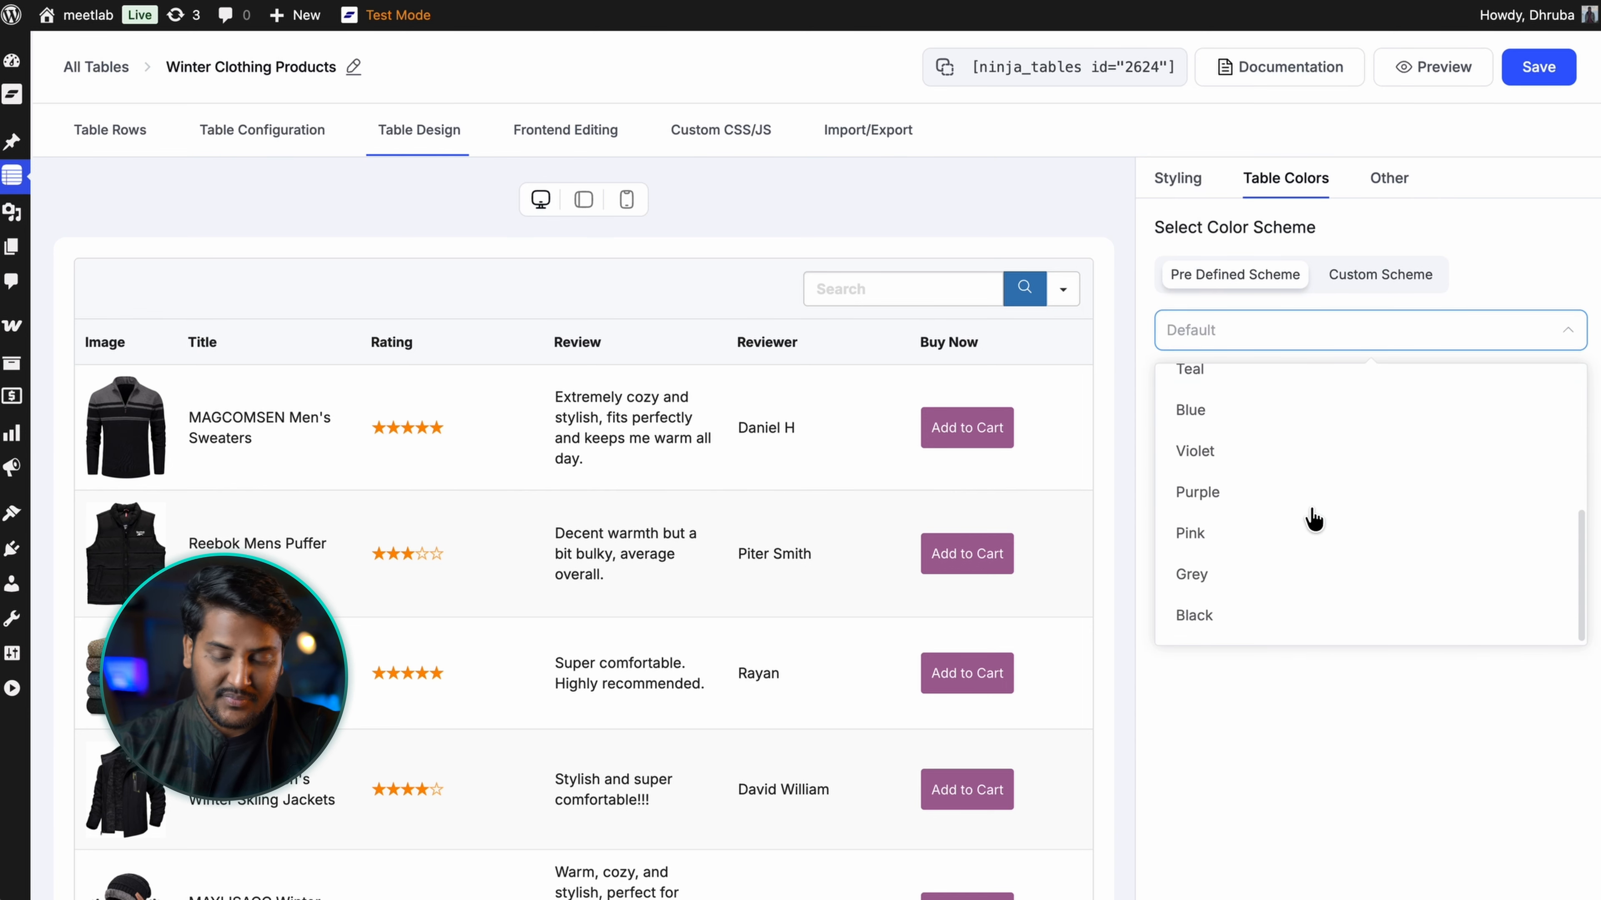
scroll(1312, 518, "up", 4)
left_click(1308, 336)
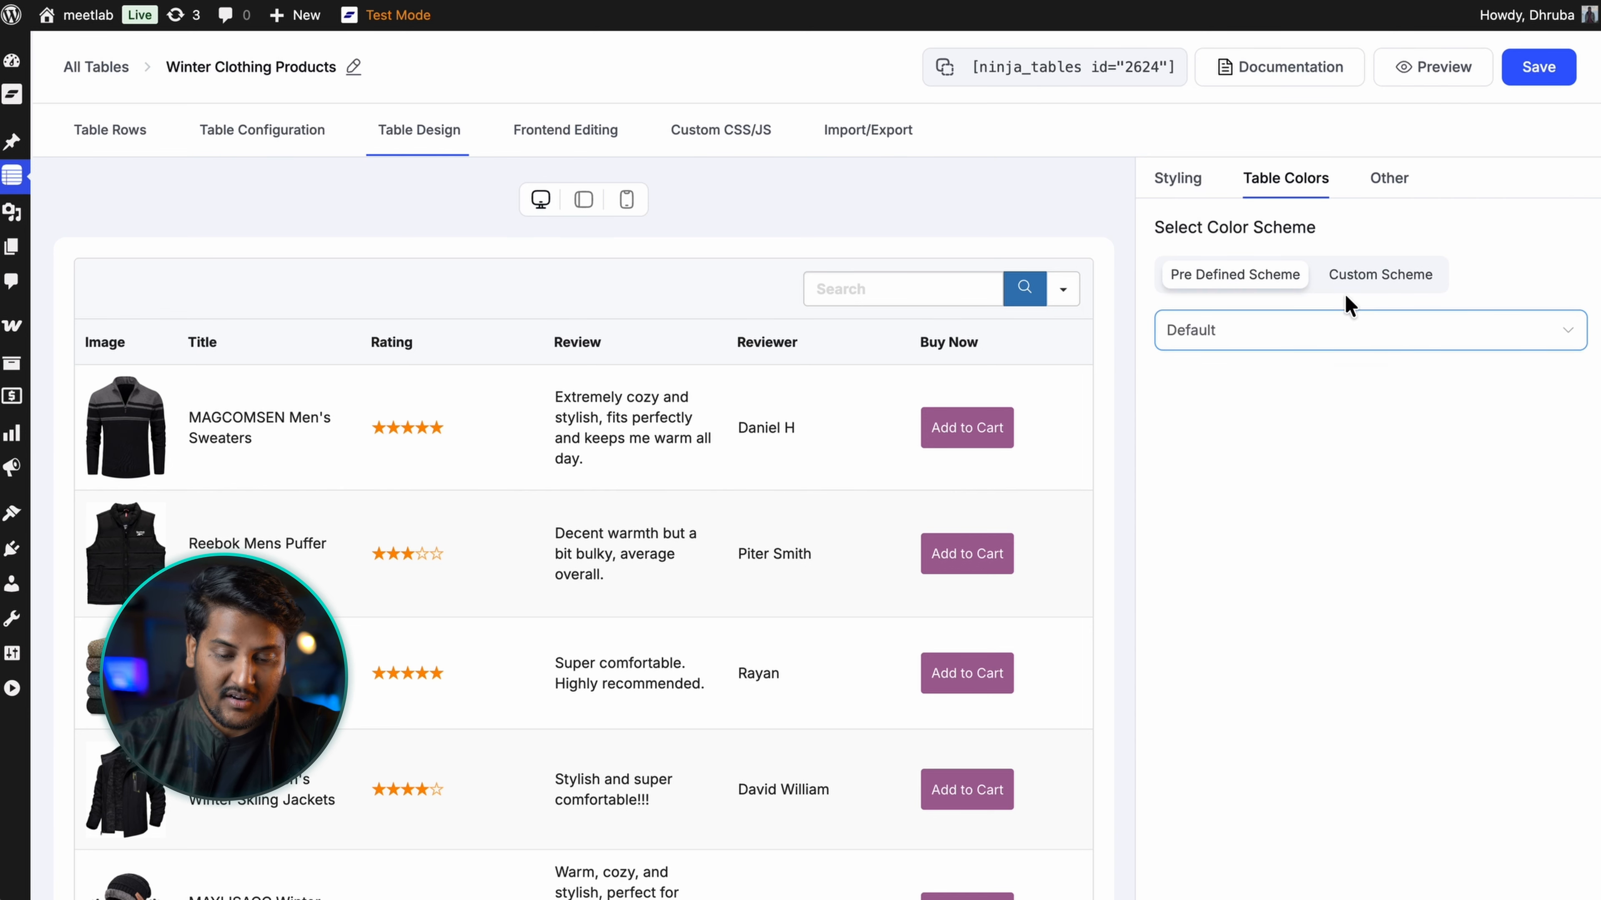
Step: Switch the table to a custom color scheme and set the search bar's icon color to the blue swatch
left_click(1377, 284)
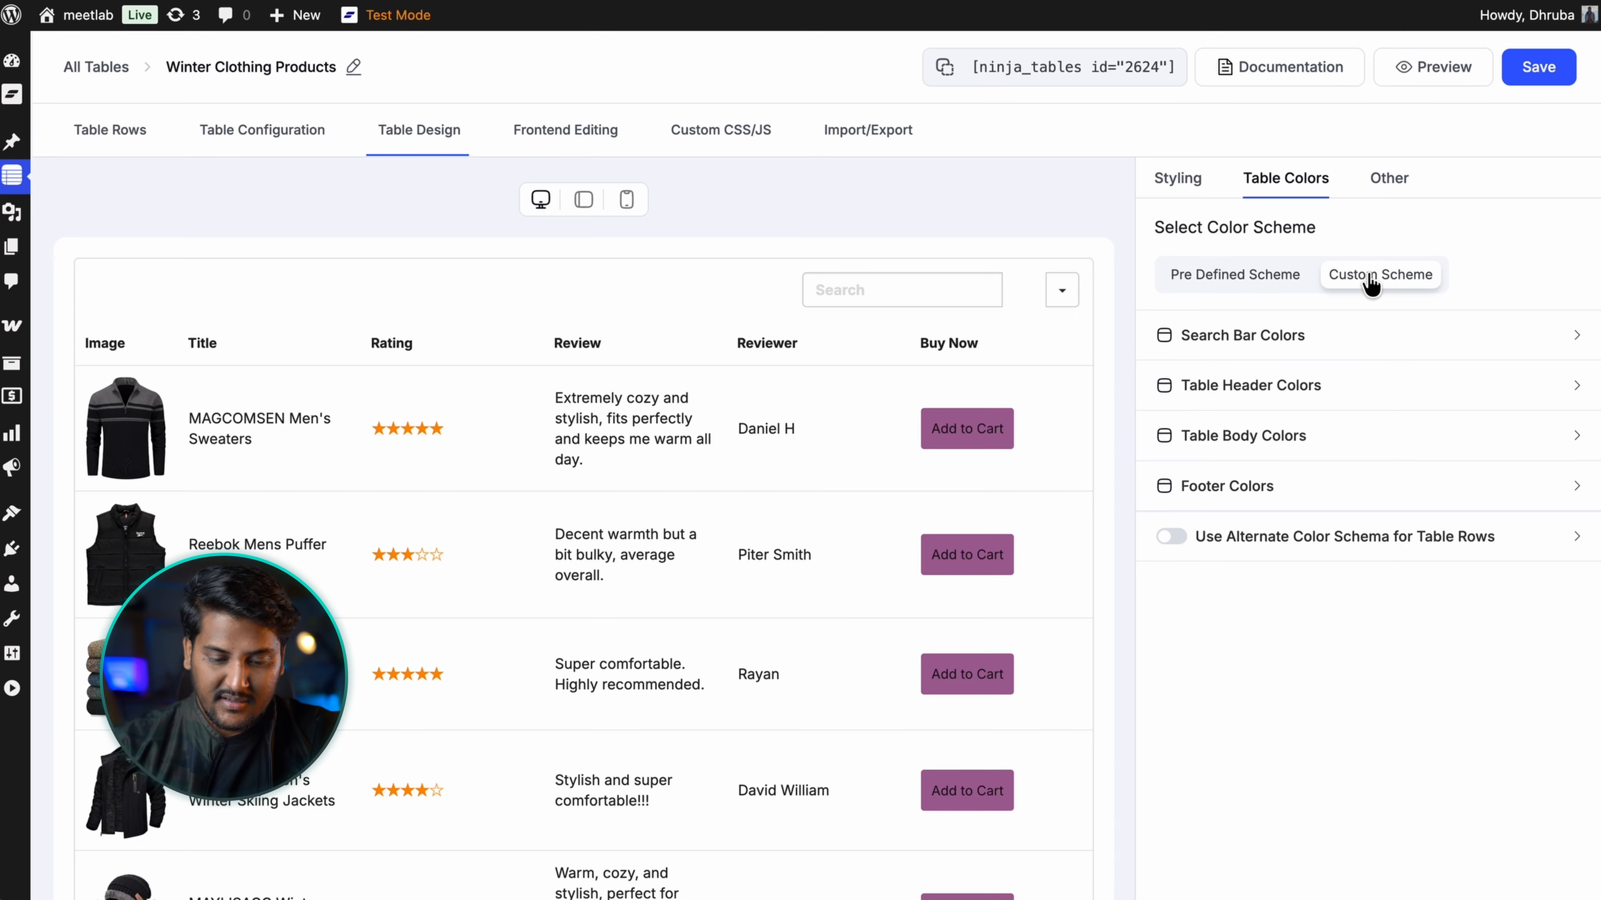
left_click(1362, 338)
left_click(1193, 500)
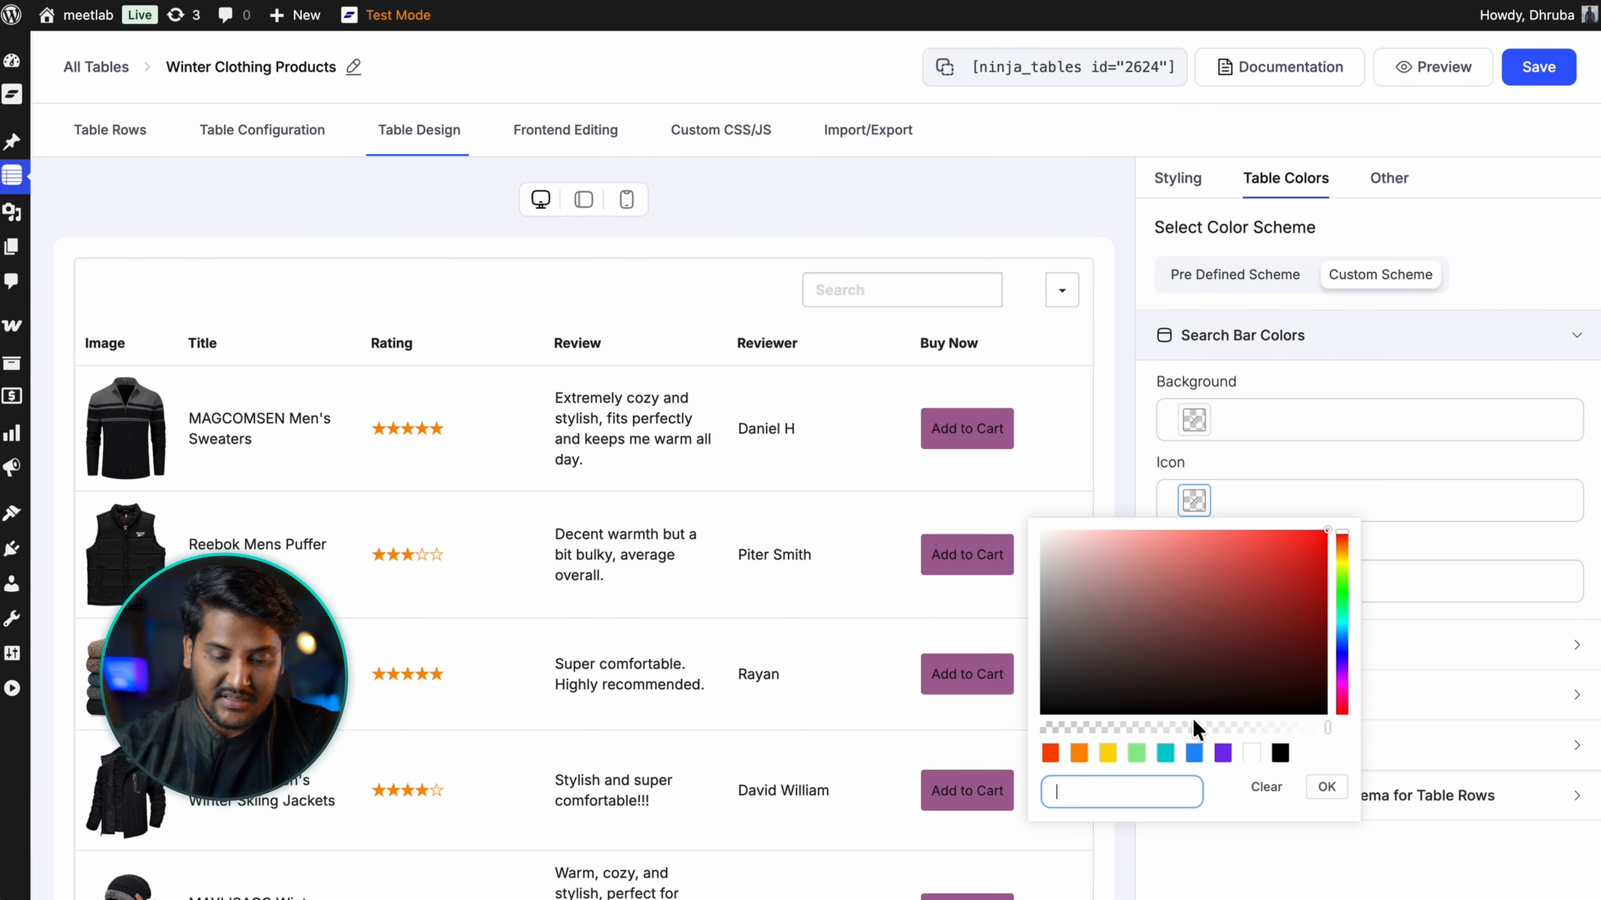
left_click(1200, 759)
left_click(1323, 787)
Step: Set the table header's background color to #47a4ffff and its text color to #ffffffff
left_click(1279, 646)
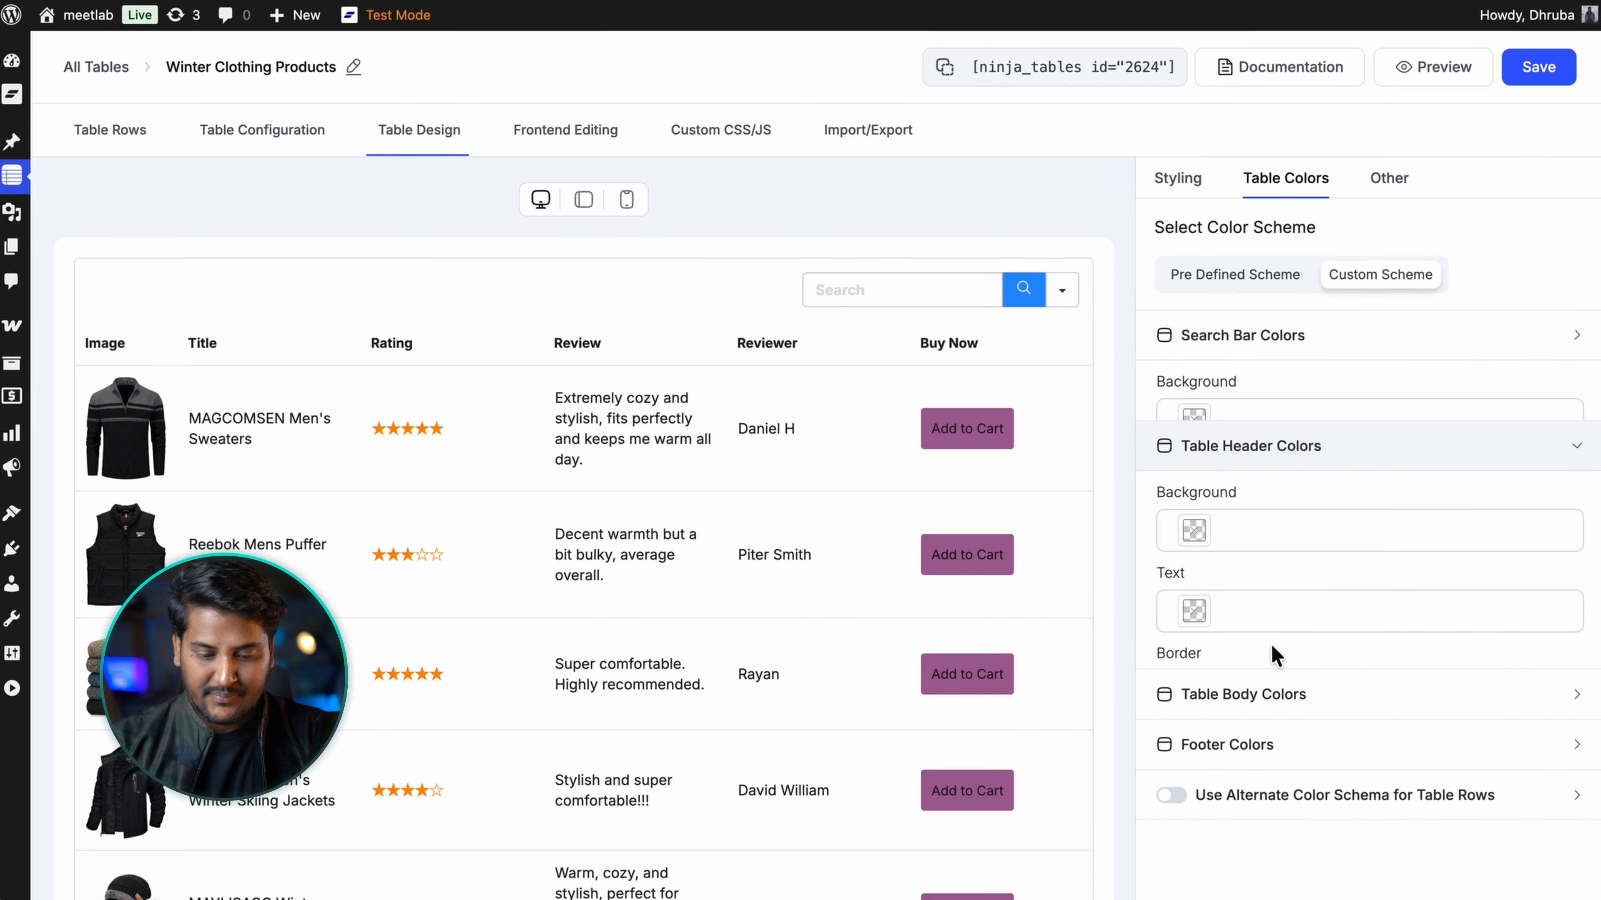
left_click(1193, 470)
left_click(1194, 722)
left_click_drag(1245, 587, 1253, 498)
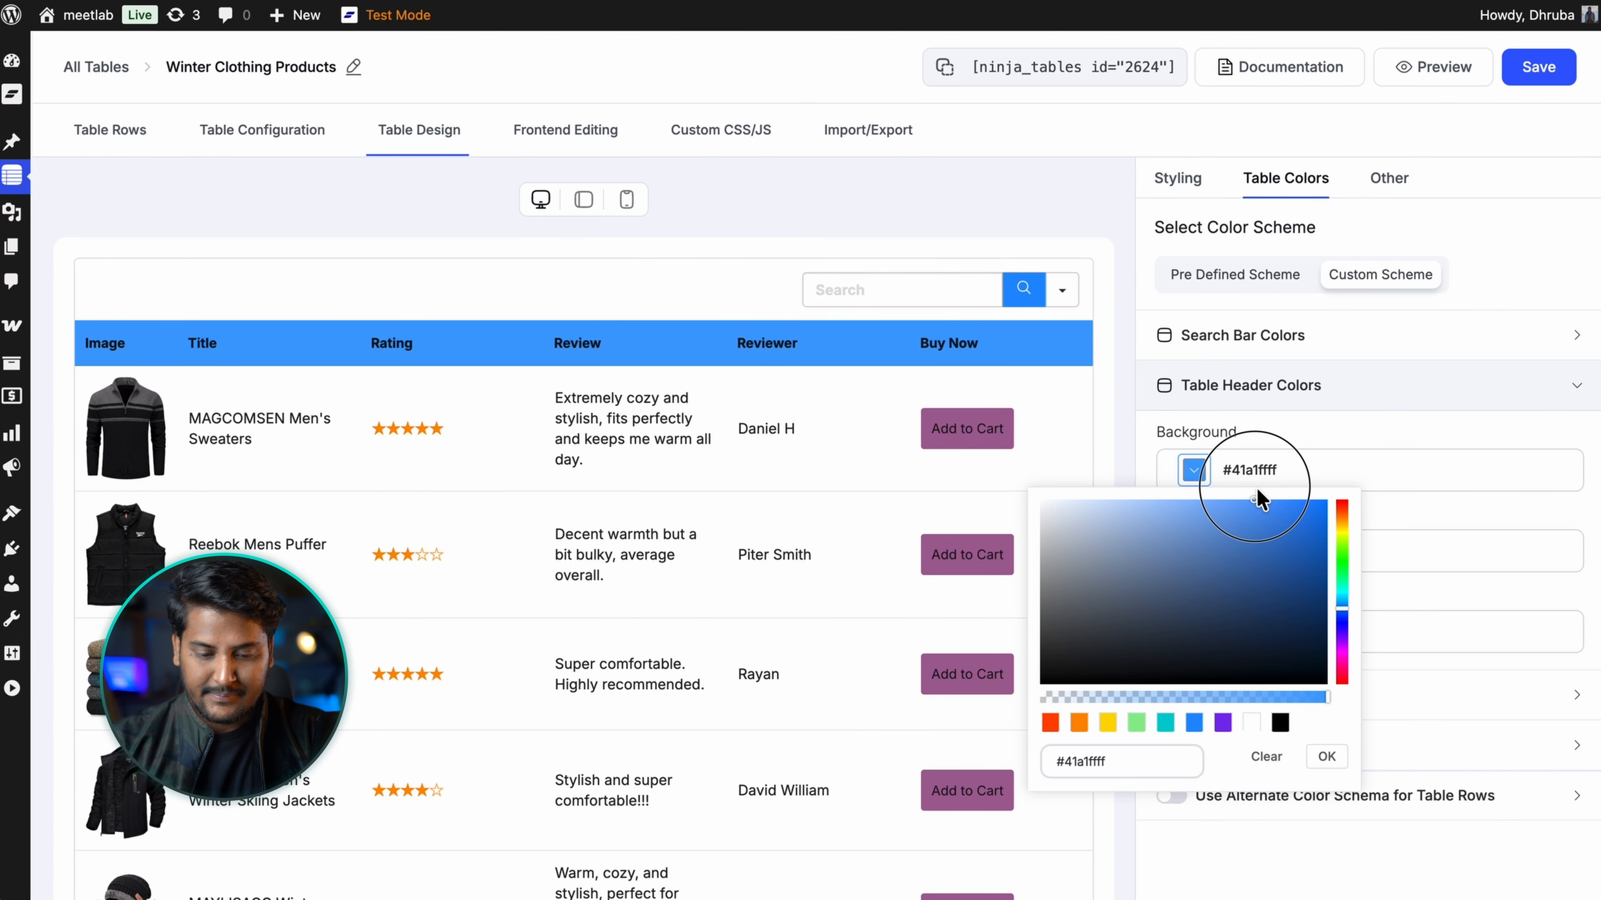
left_click(1326, 756)
left_click(1194, 551)
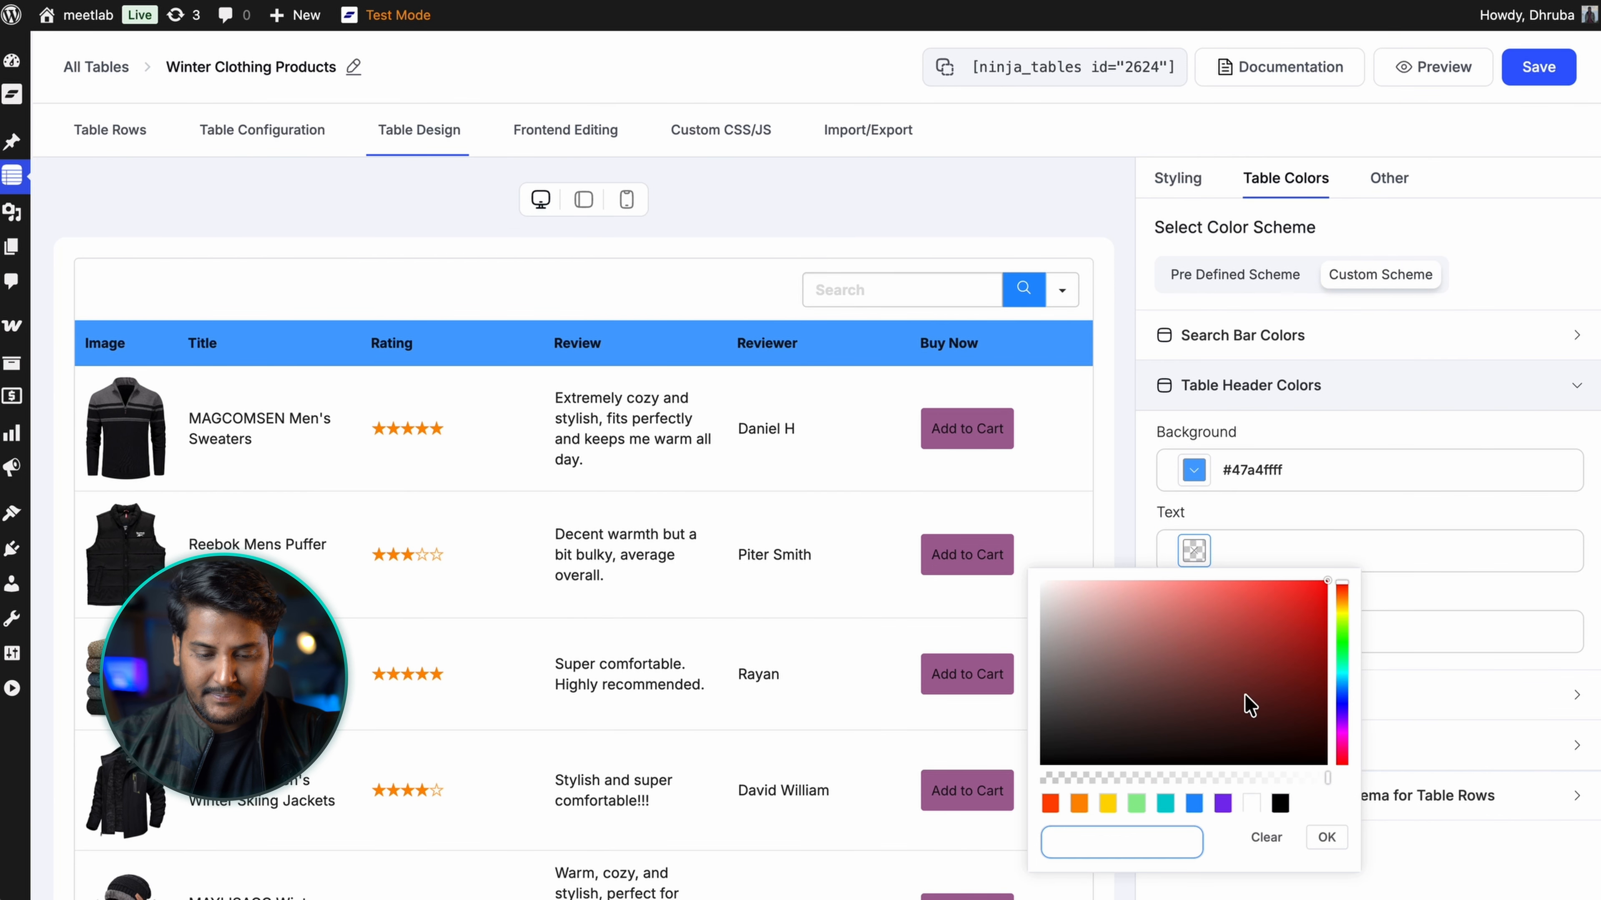
left_click(1265, 810)
left_click(1320, 837)
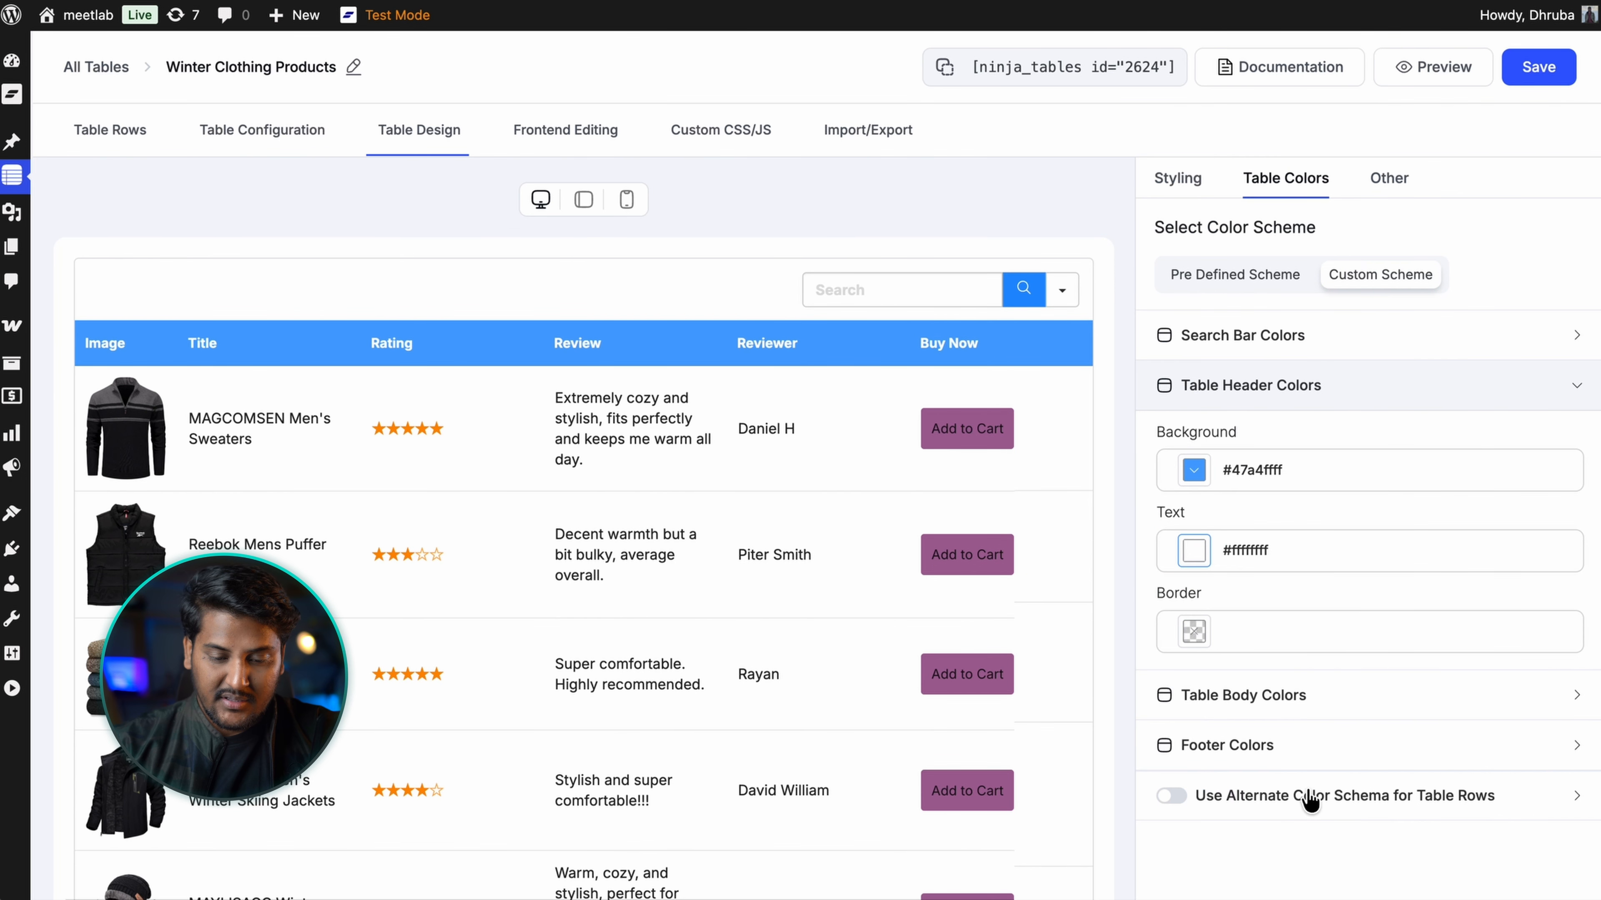
Step: Enable the alternate color schema for table rows and set the odd rows' hover background to #074c8fff
left_click(1276, 701)
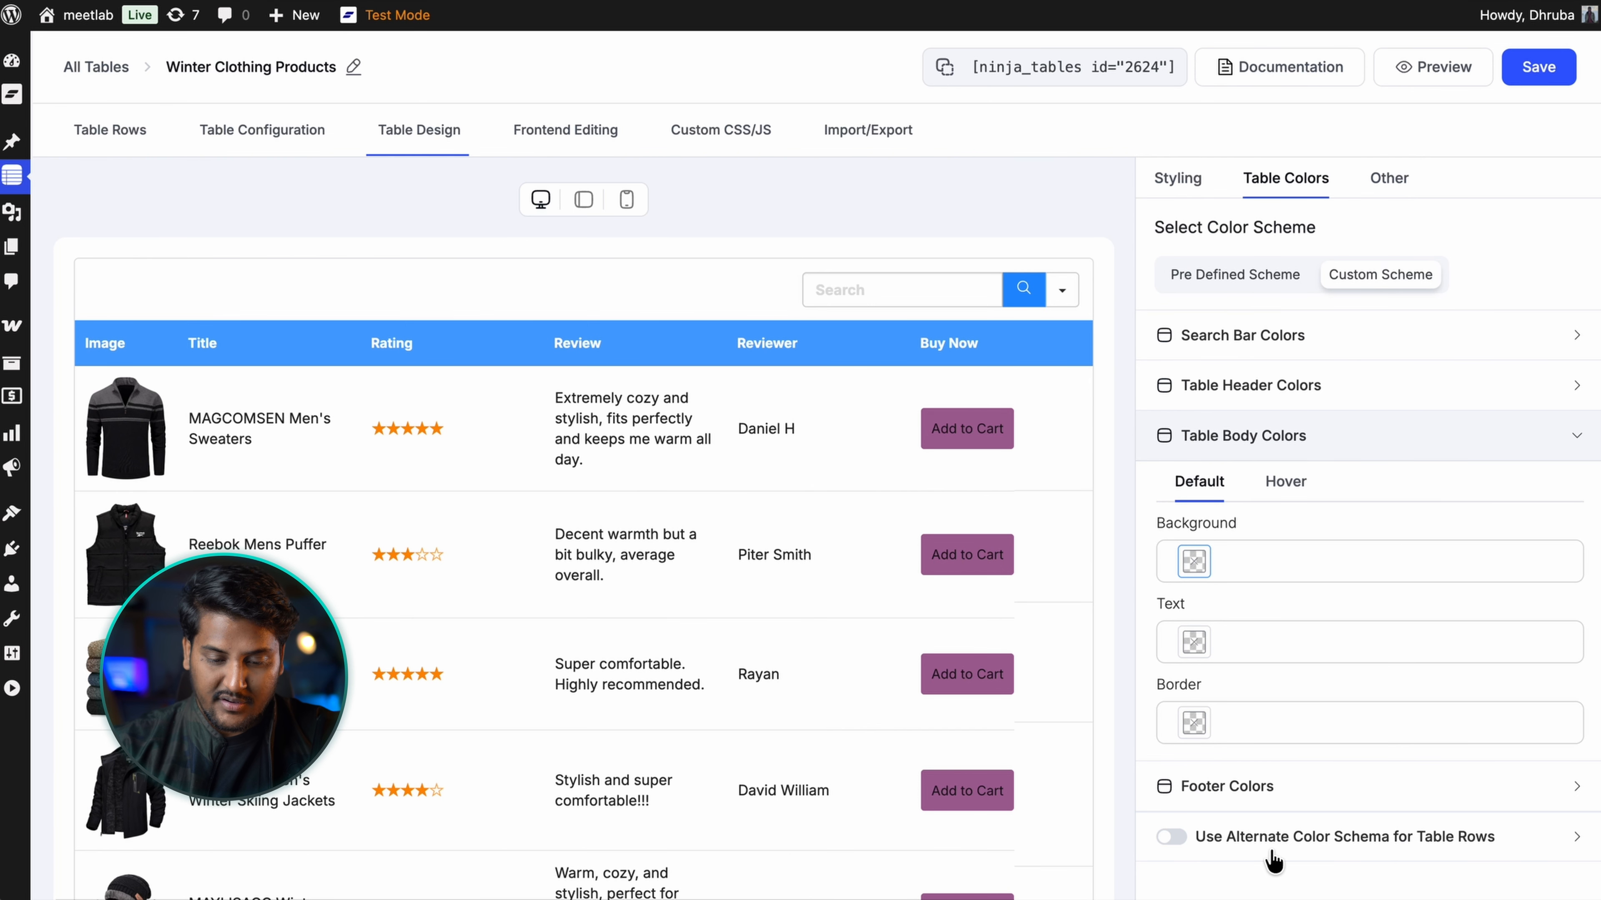
left_click(1171, 837)
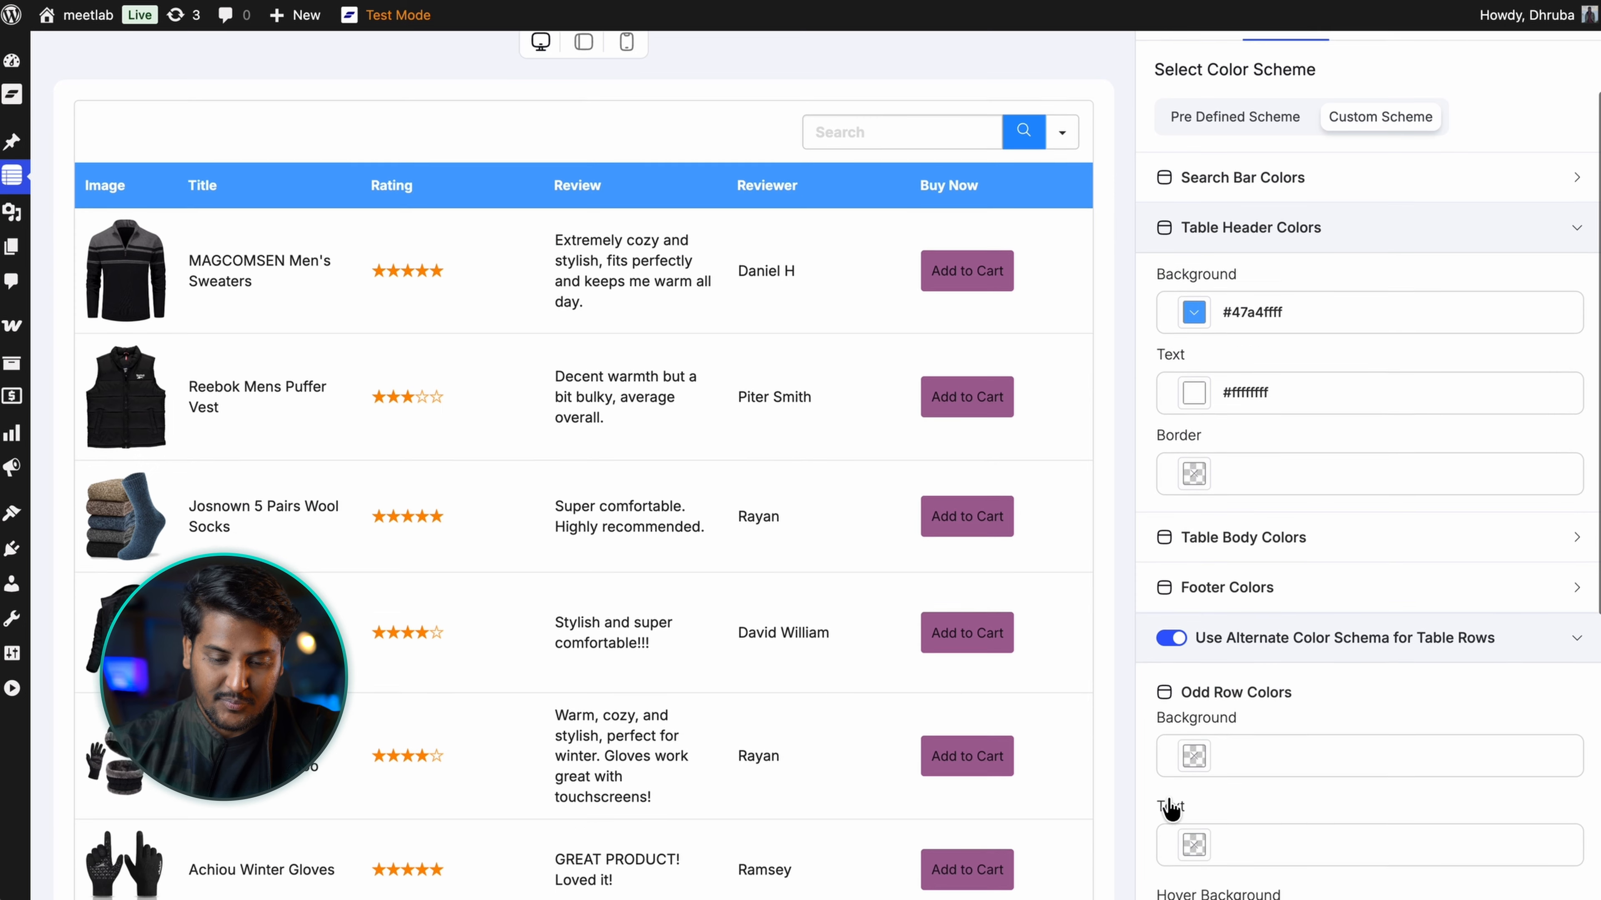
scroll(1170, 810, "down", 3)
left_click(1193, 763)
left_click(1193, 678)
left_click(1314, 536)
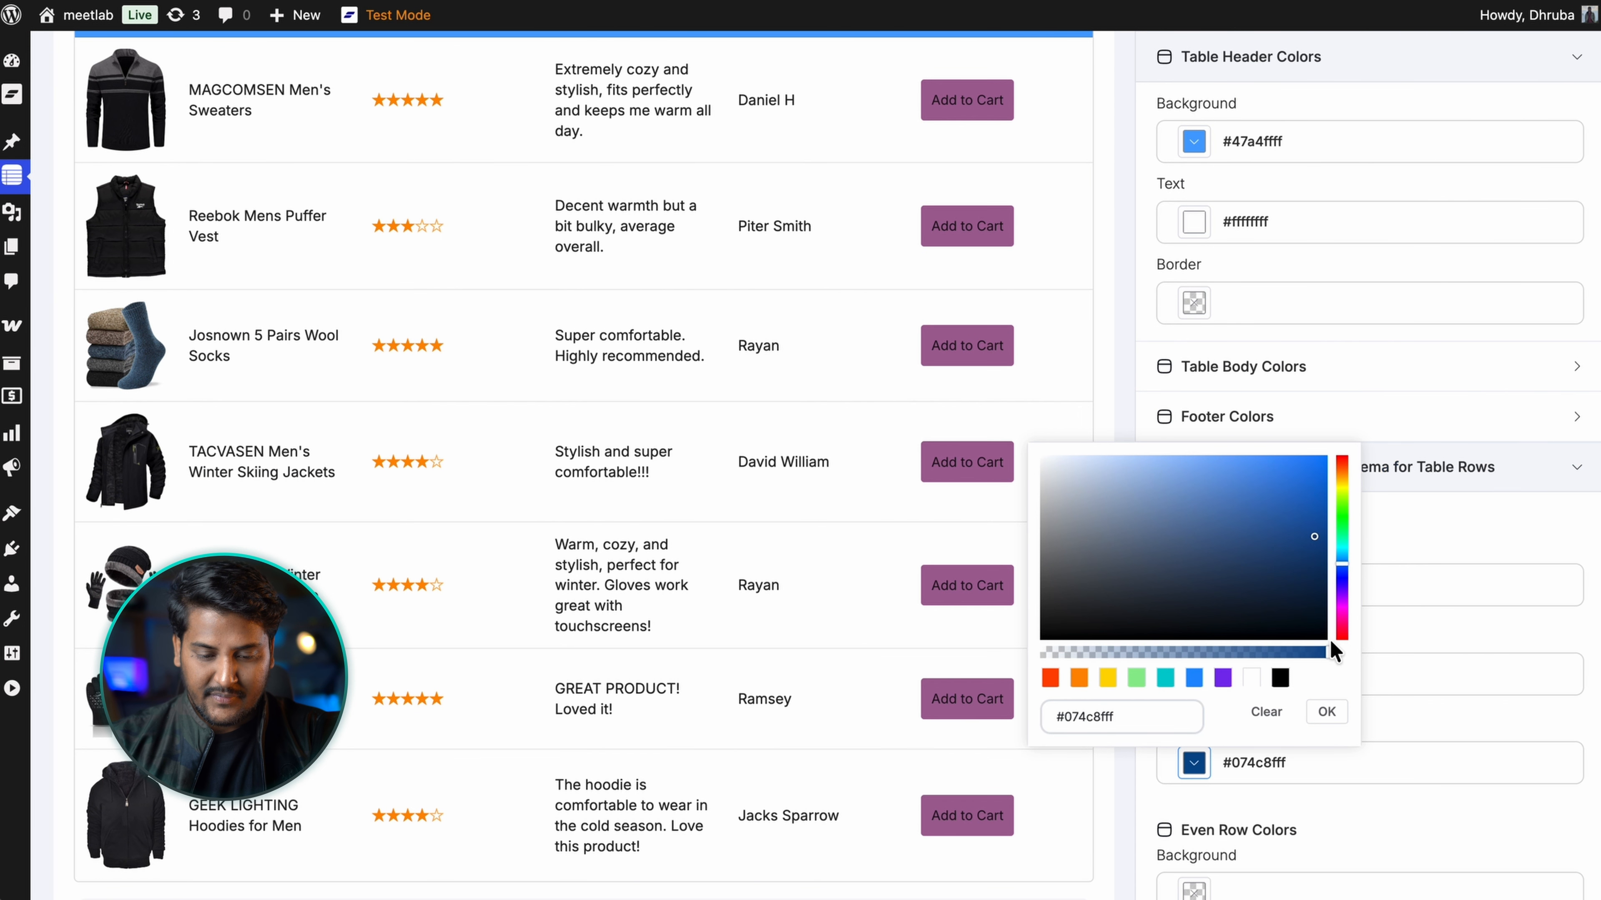
left_click(1326, 713)
Step: Set the even rows' hover background to #074c8fff and check the row hover color in the table preview
scroll(1289, 768, "down", 3)
scroll(1289, 769, "down", 1)
left_click(1193, 813)
type("#074c8fff")
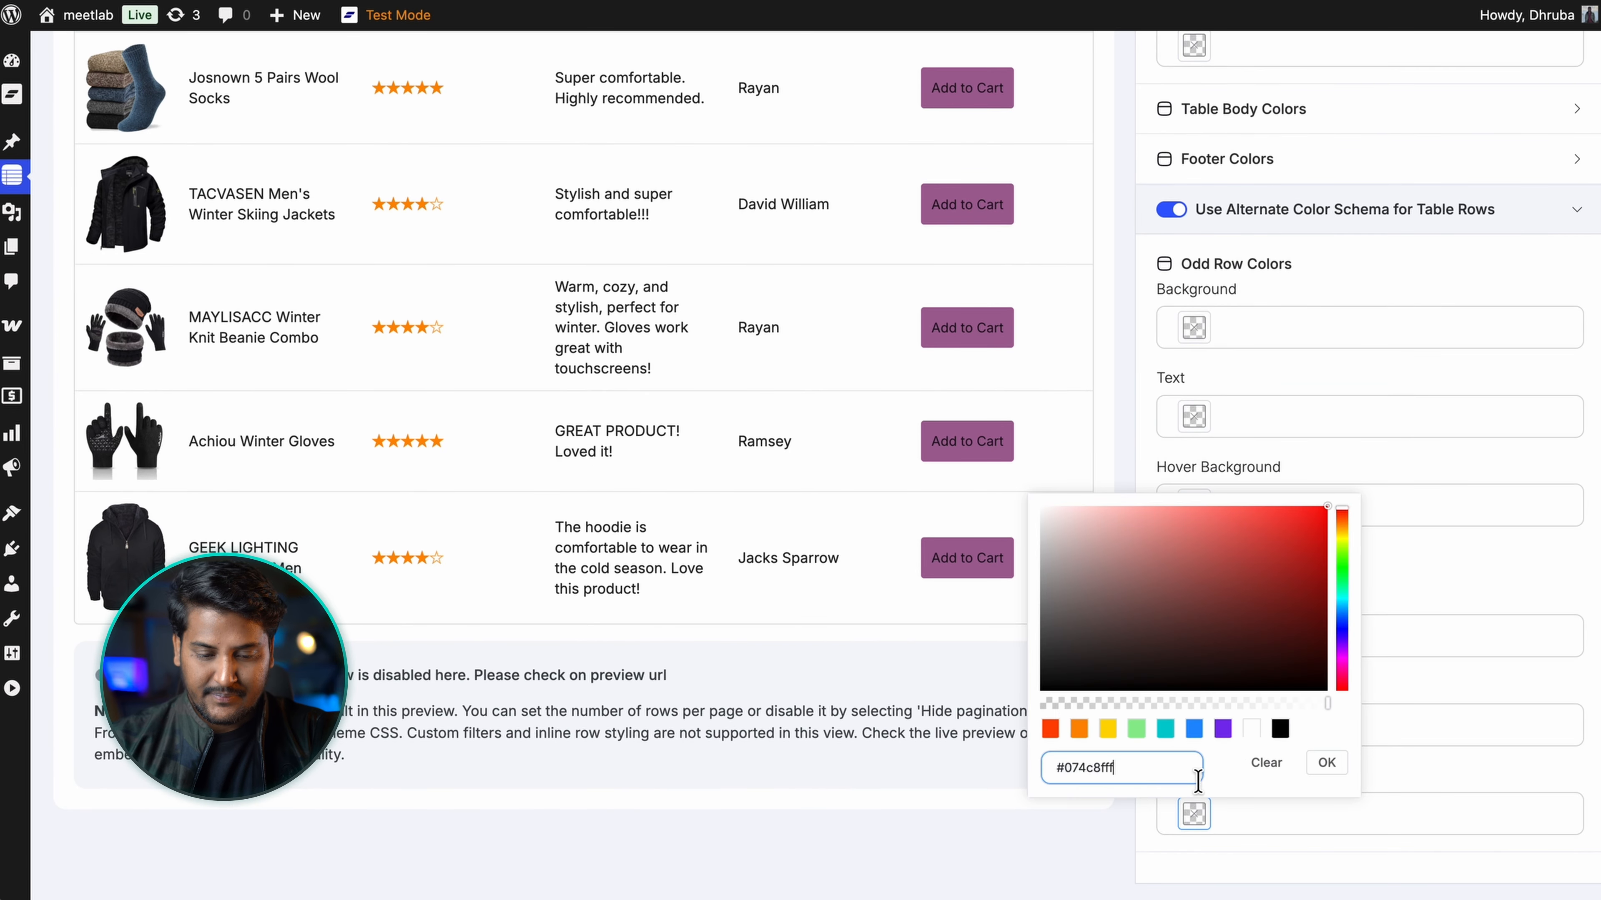
left_click(1317, 762)
scroll(1327, 766, "up", 4)
scroll(1329, 772, "up", 5)
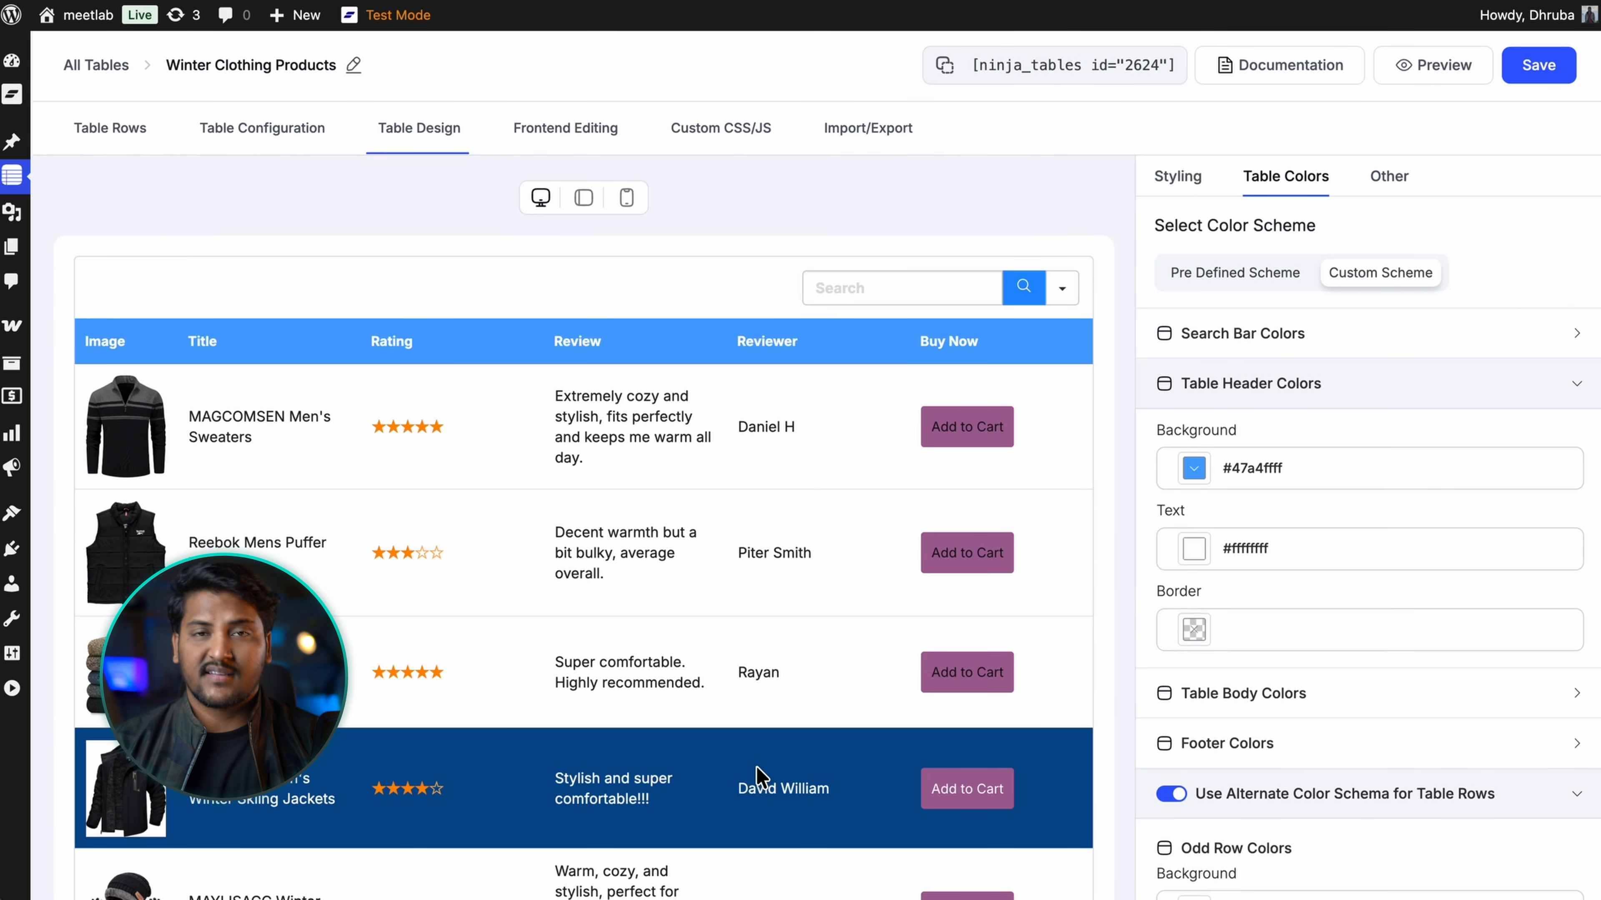
Step: Set the pagination position to Right and, after trying Center, the search bar position to Right
left_click(1406, 194)
left_click(1185, 380)
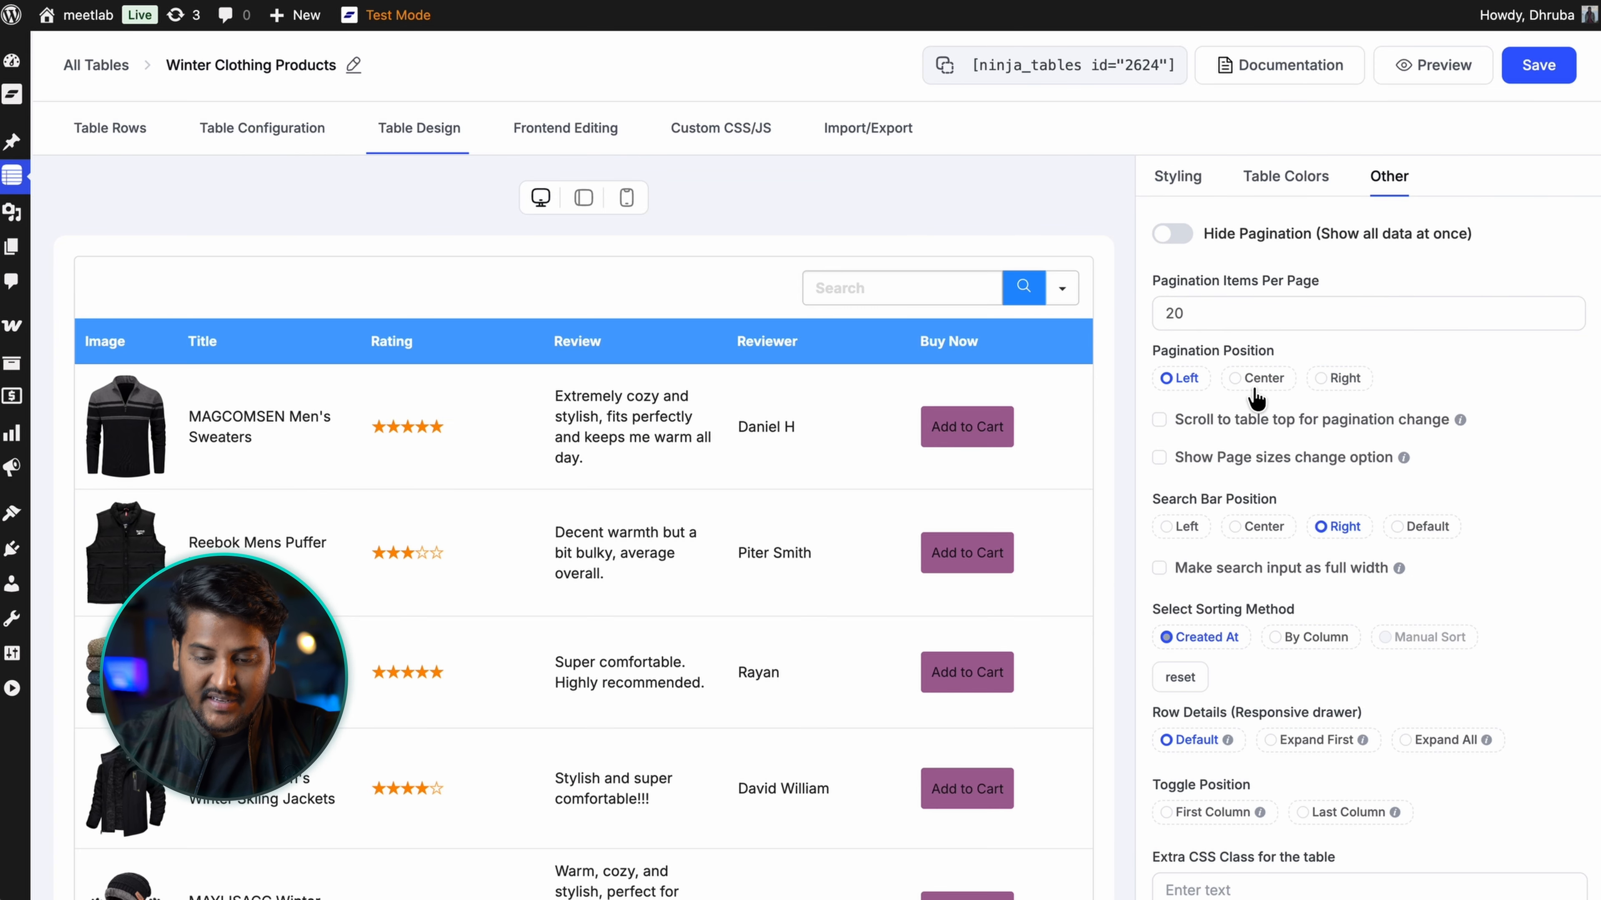
left_click(1254, 381)
left_click(1330, 381)
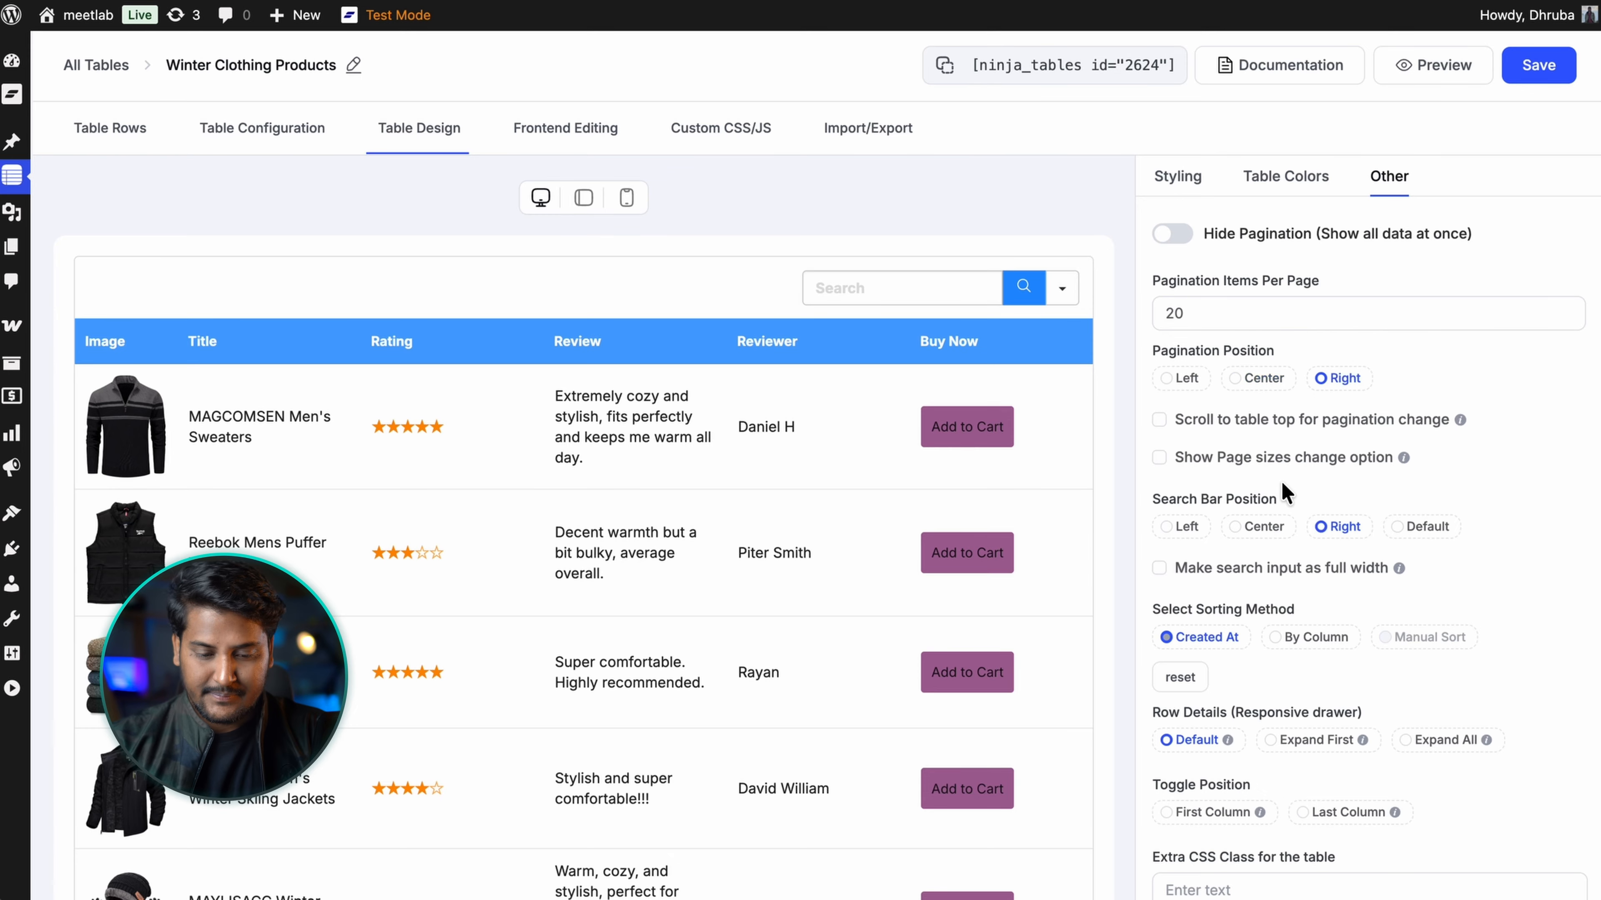
left_click(1254, 526)
left_click(1332, 527)
Step: Set the table's font family to serif and font size to 16, and save the table design
scroll(1332, 532, "down", 3)
scroll(1332, 539, "down", 3)
scroll(1329, 534, "down", 2)
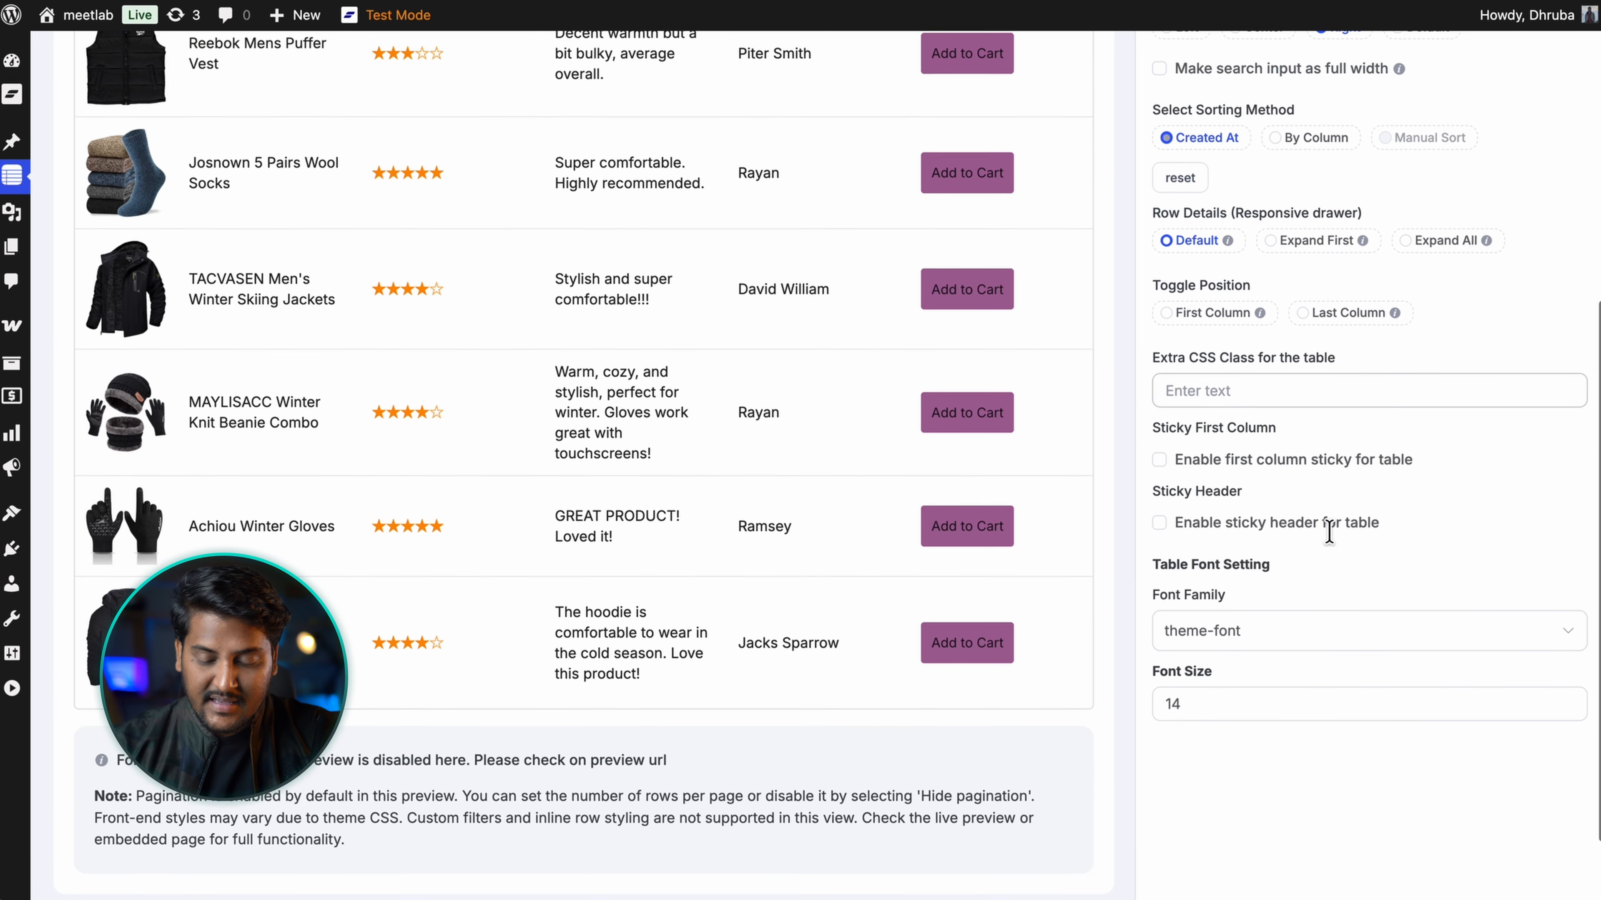
left_click(1294, 618)
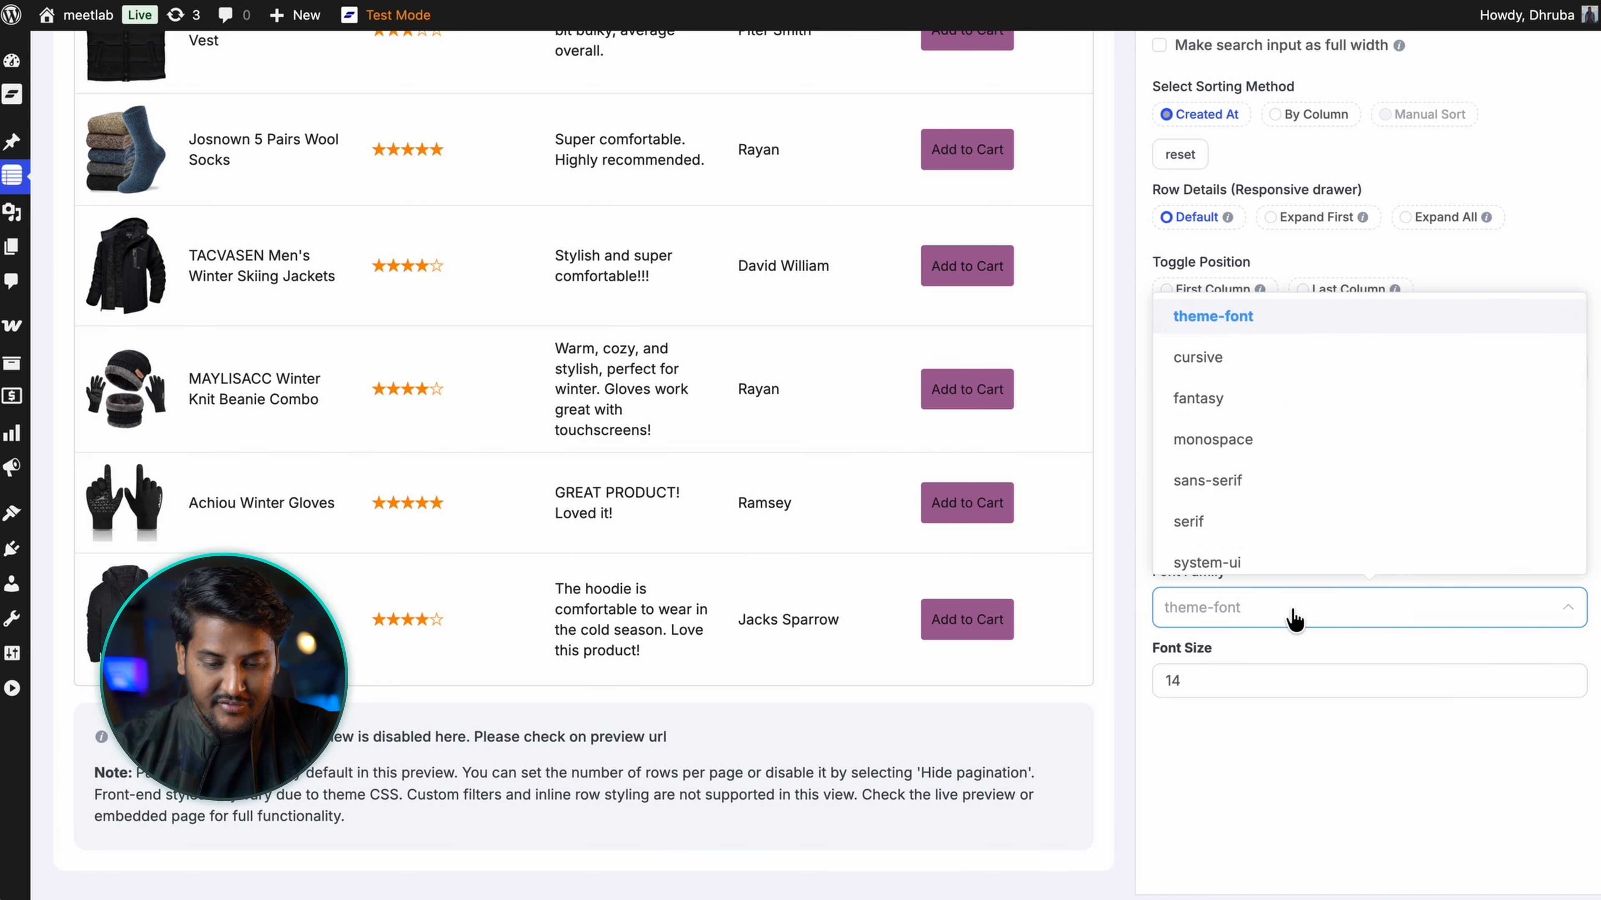
left_click(1321, 524)
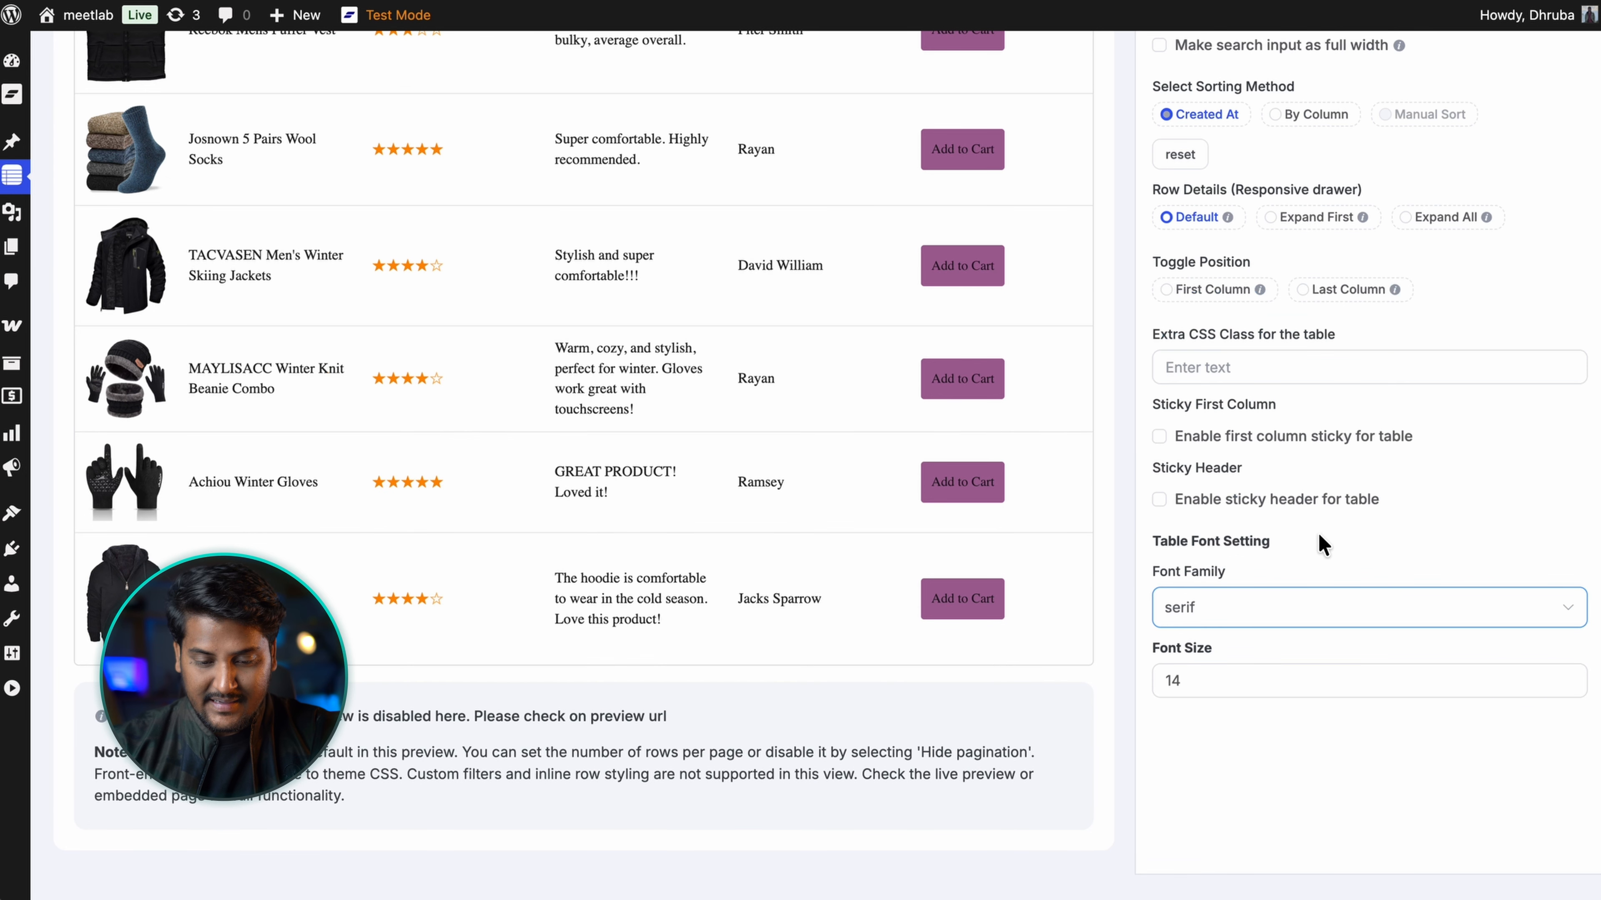
left_click(1566, 678)
left_click(1567, 678)
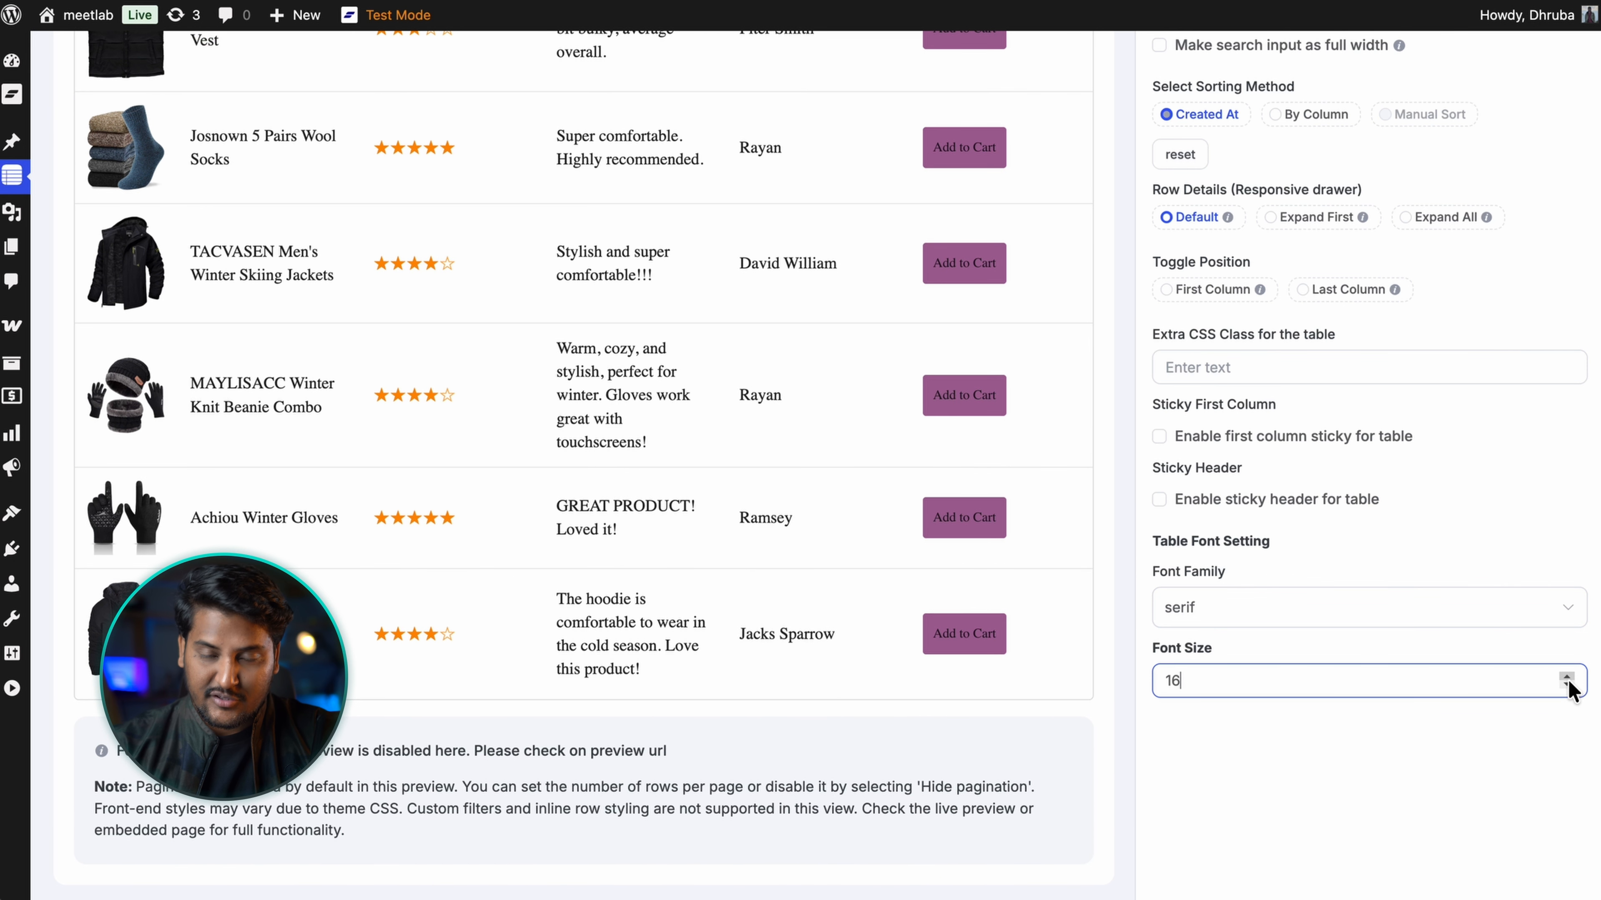
scroll(1566, 679, "up", 10)
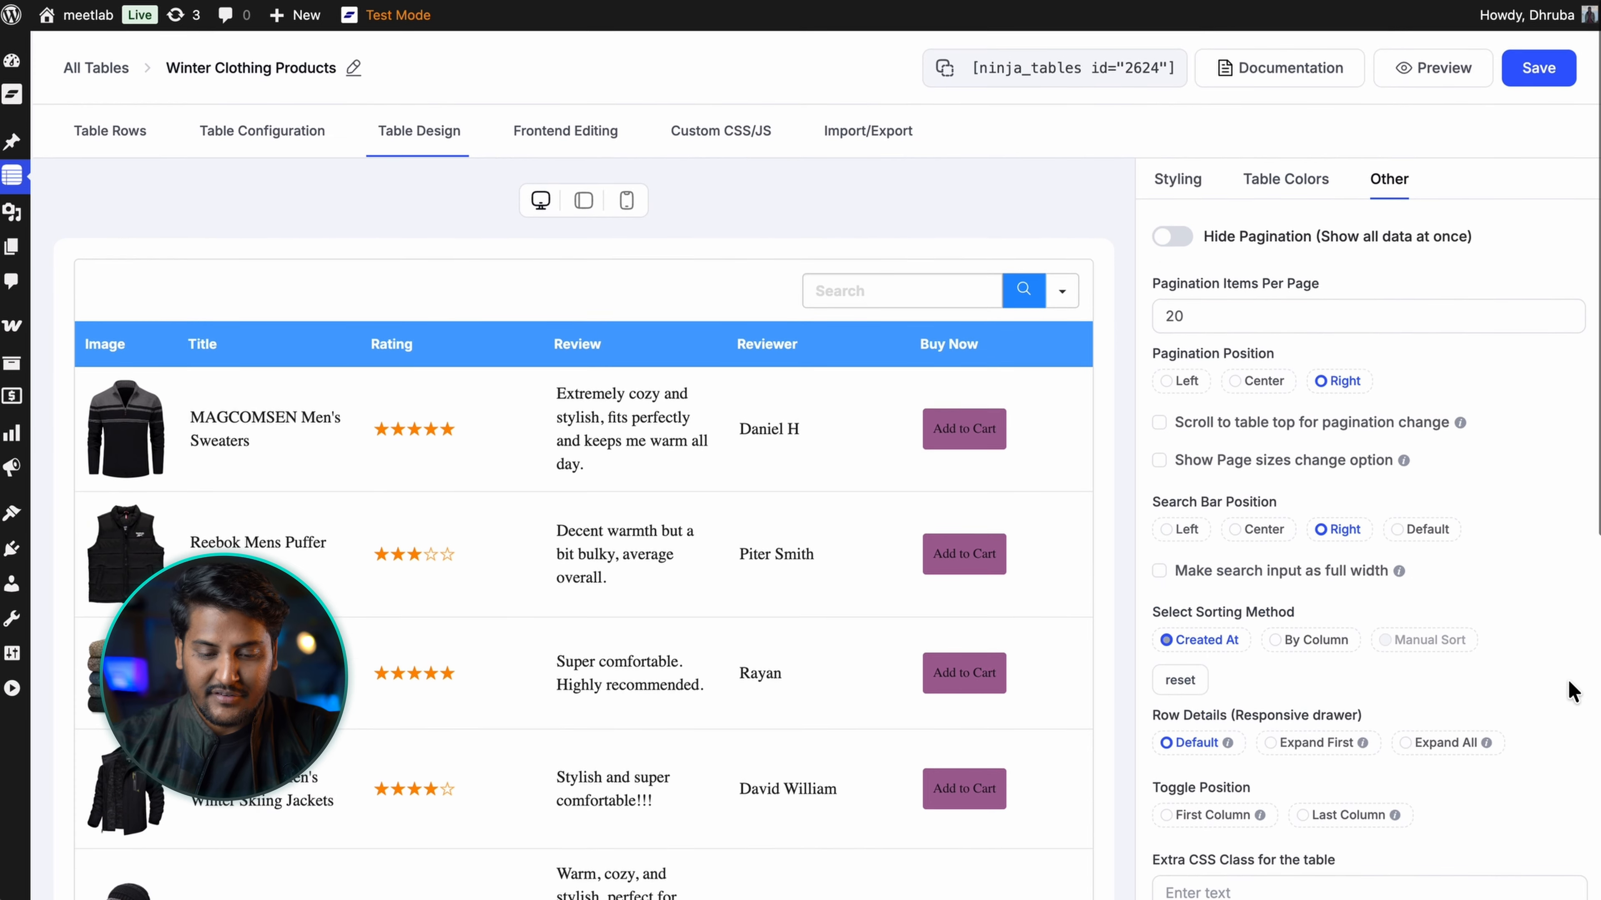
left_click(1538, 73)
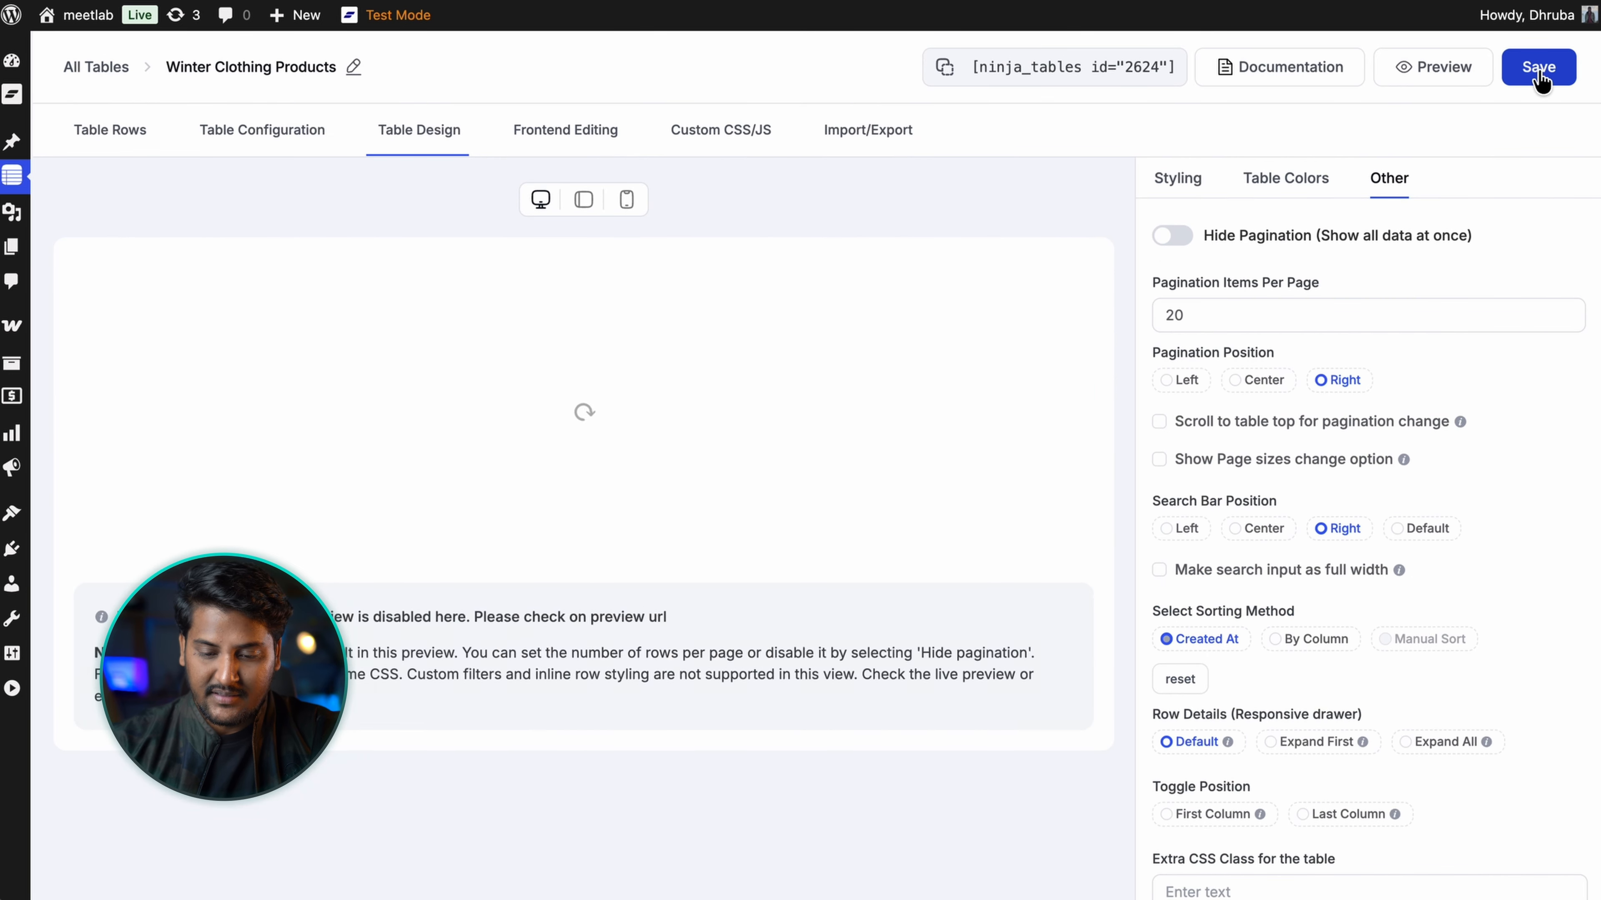
Step: Preview the Winter Clothing Products table and review its rows, fonts, search bar position and Add to Cart buttons
left_click(1436, 68)
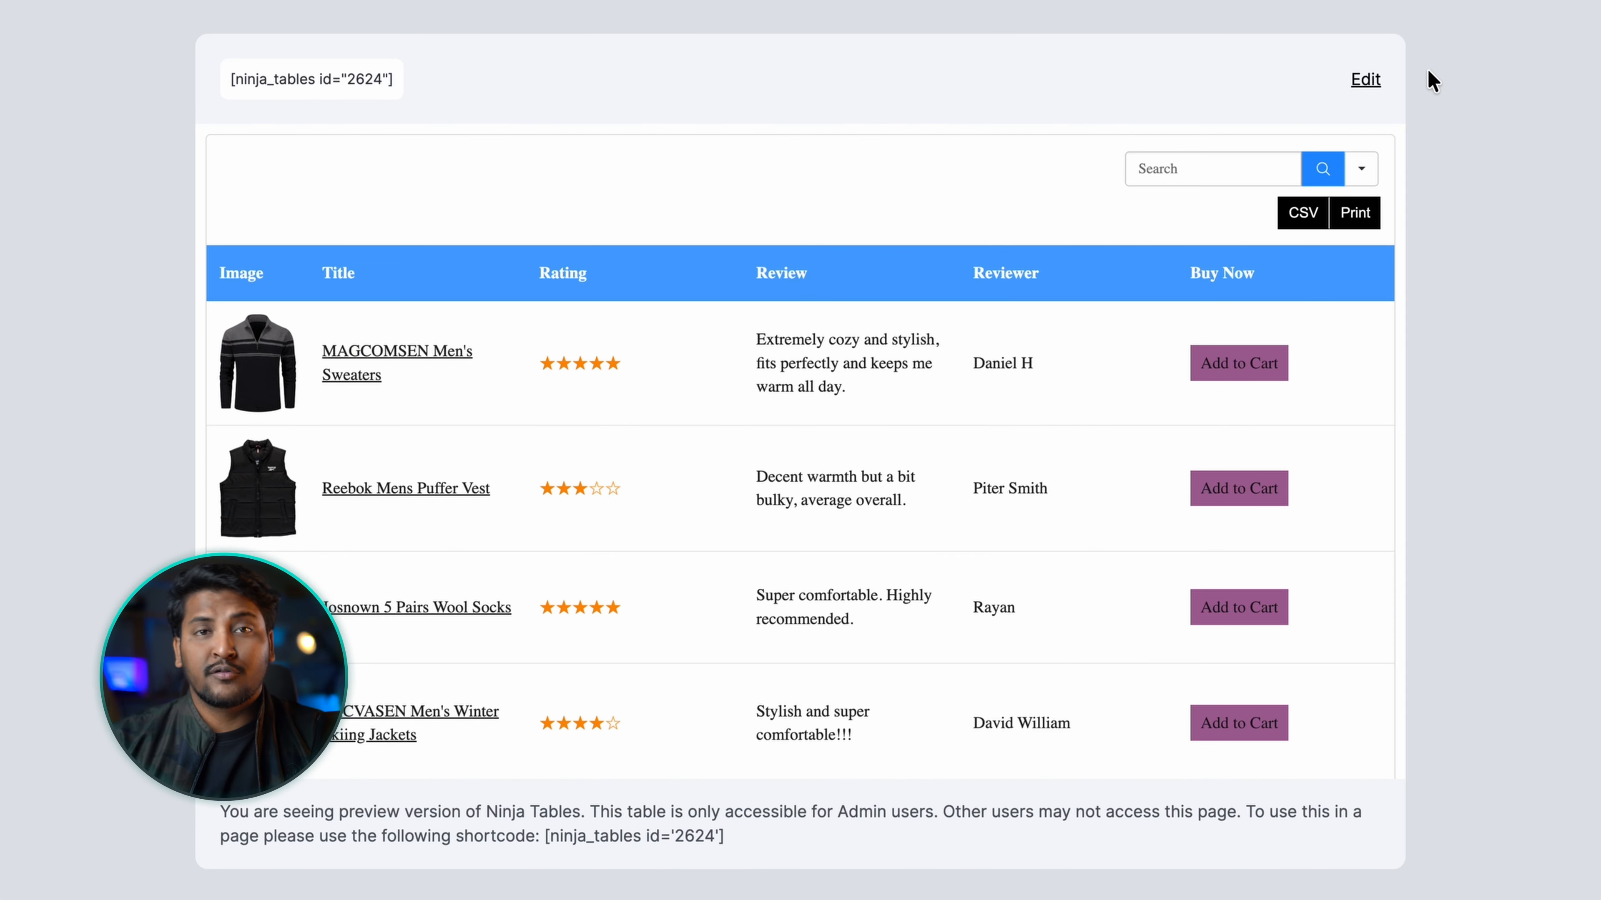
scroll(1114, 517, "down", 6)
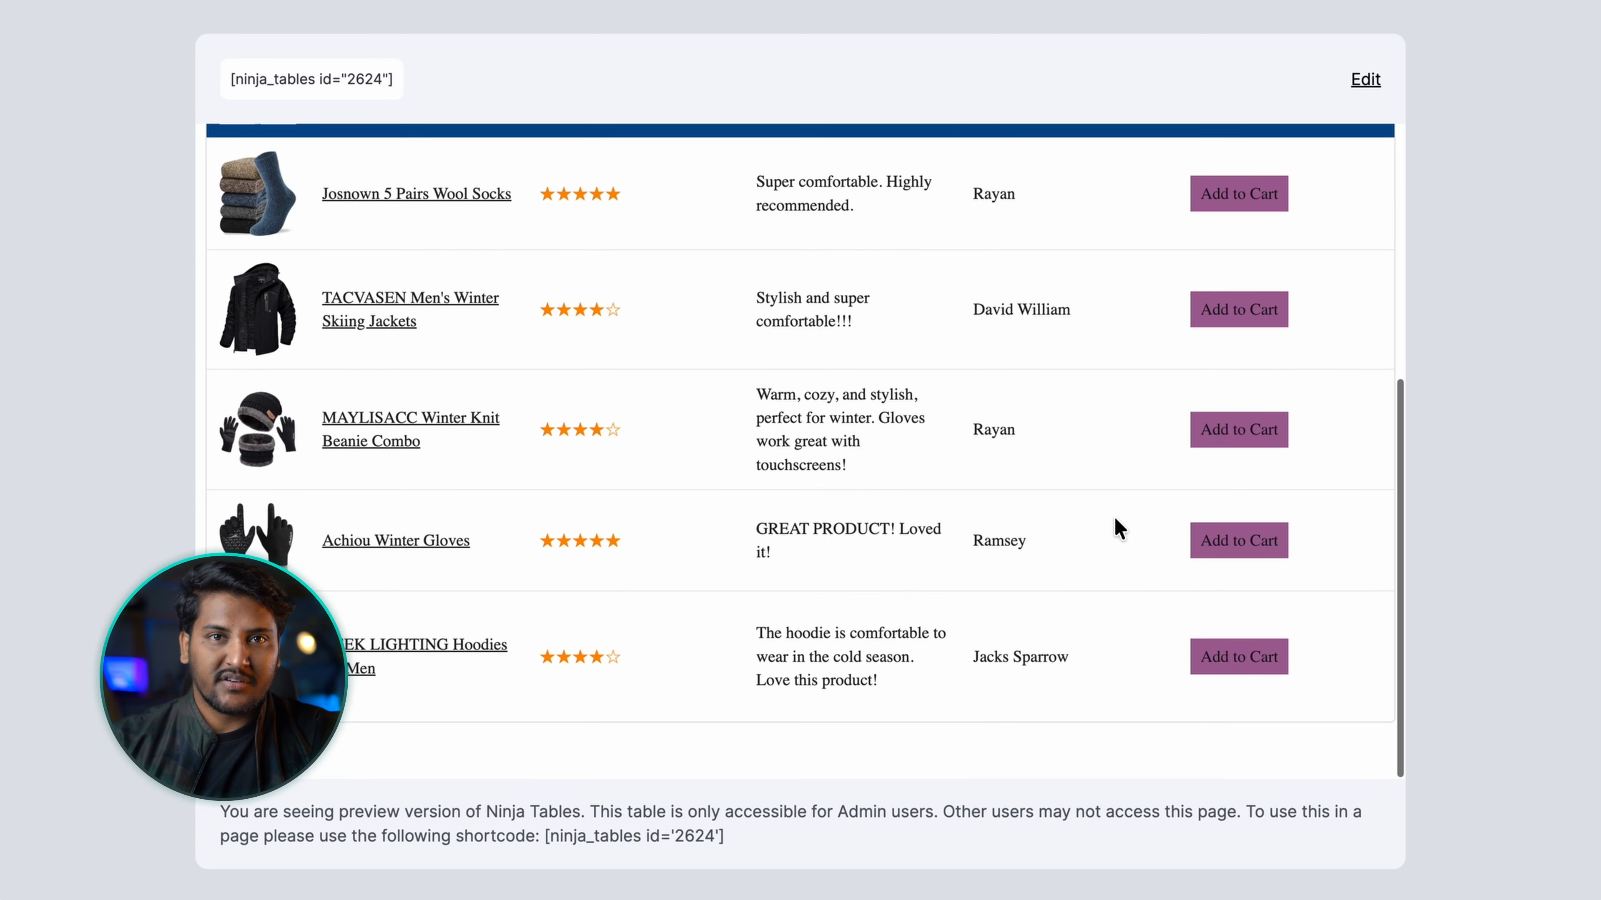
scroll(1115, 517, "up", 5)
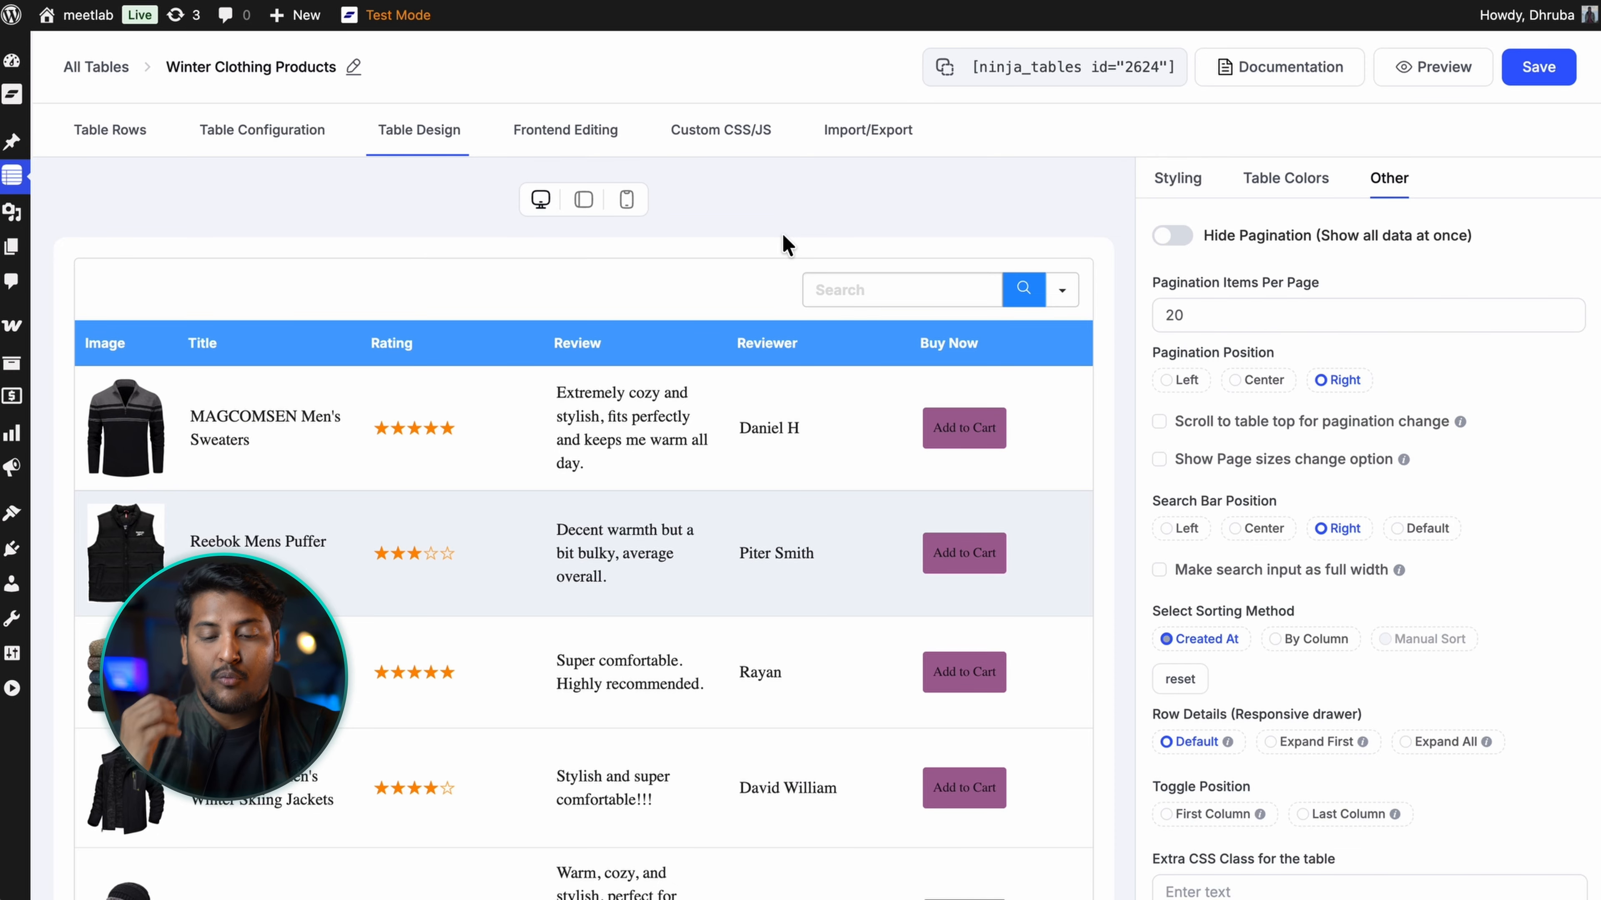
Step: Add and save custom CSS for the Add to Cart buttons (#footable_parent_2624 .nt_button.nt_button_woo.single_add_to_cart_button.button.alt.wc_product_simple) with border-radius 4px and background-color #ff8c00ff
left_click(723, 151)
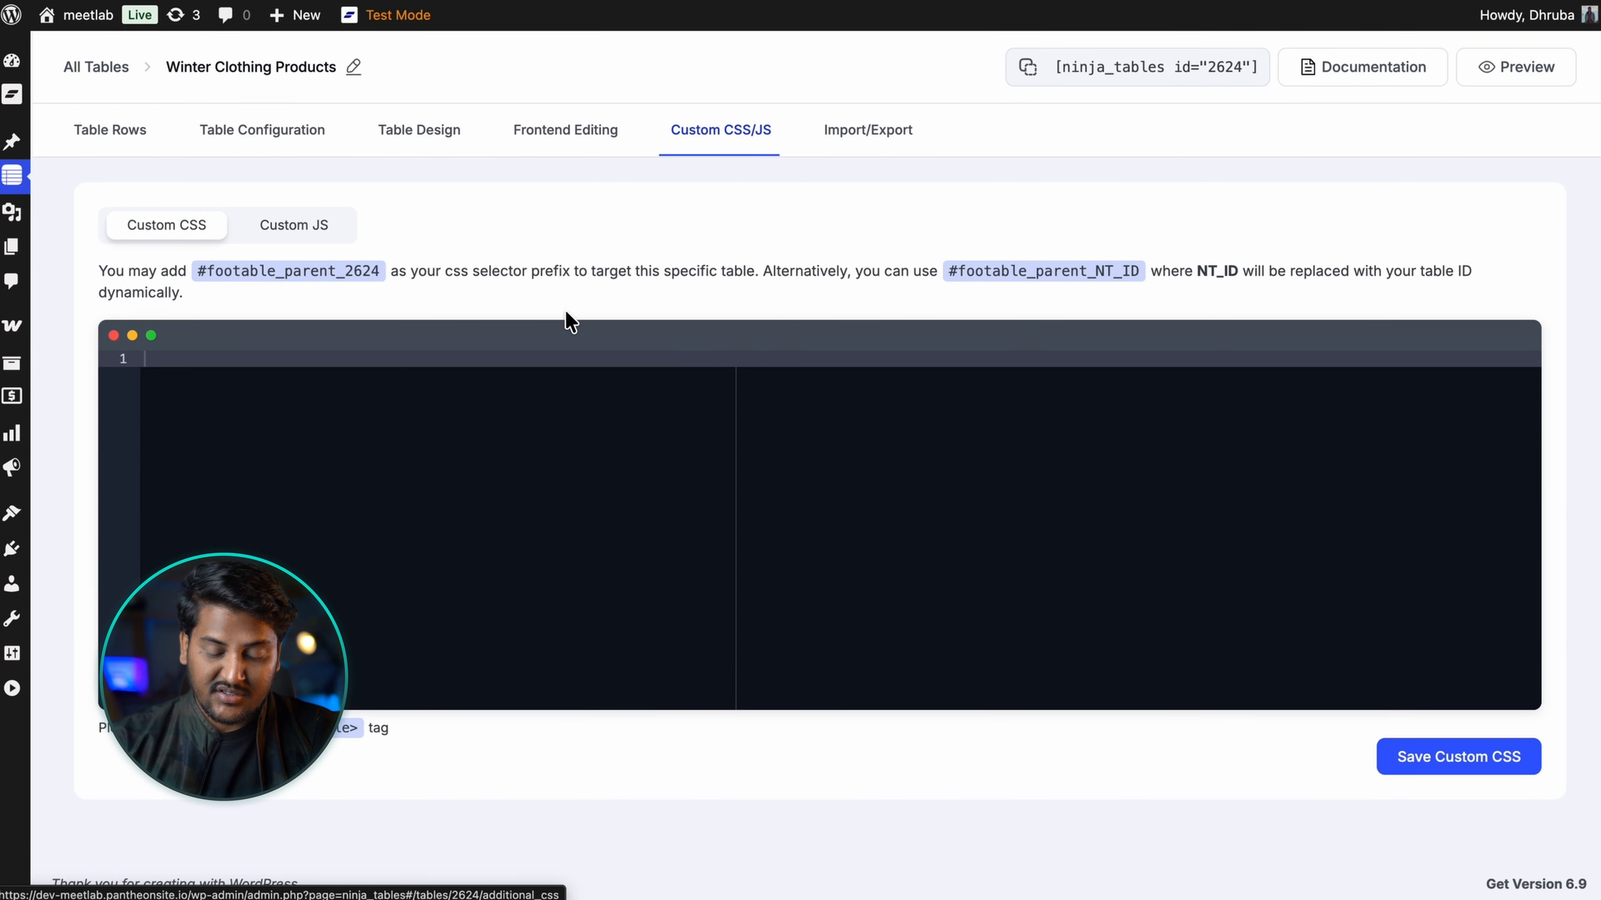
left_click(472, 397)
type("#footable_parent_2624 .nt_button.nt_button_woo.single_add_to_cart_button.button.alt.wc_product_simple {     border-radius: 4px;     background-color: #ff8c00ff; }")
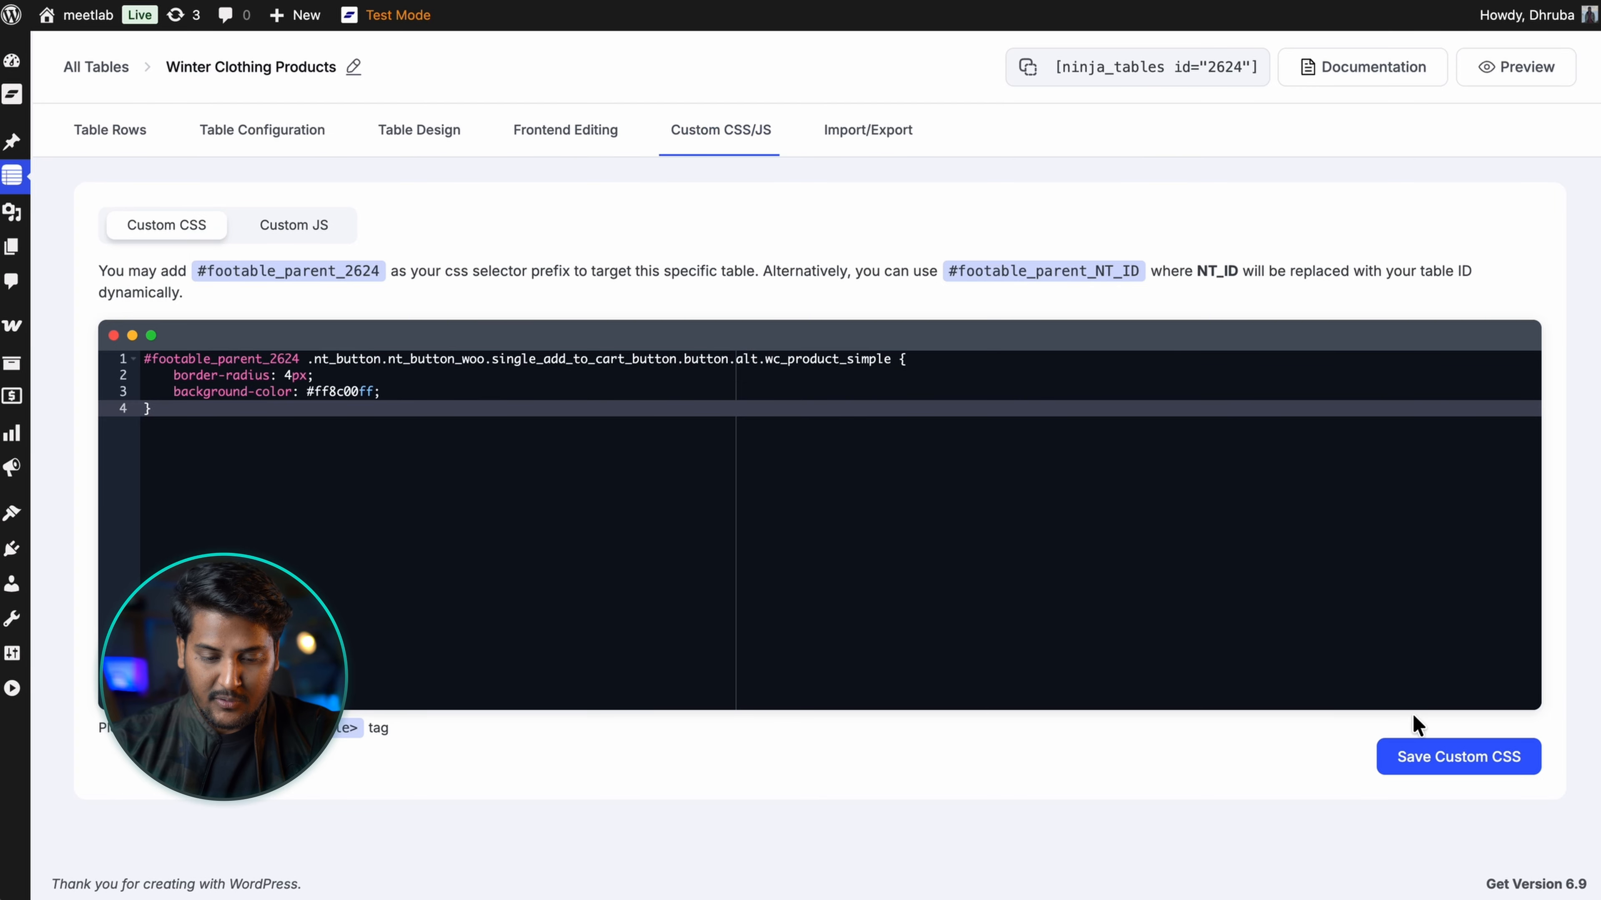
left_click(1424, 757)
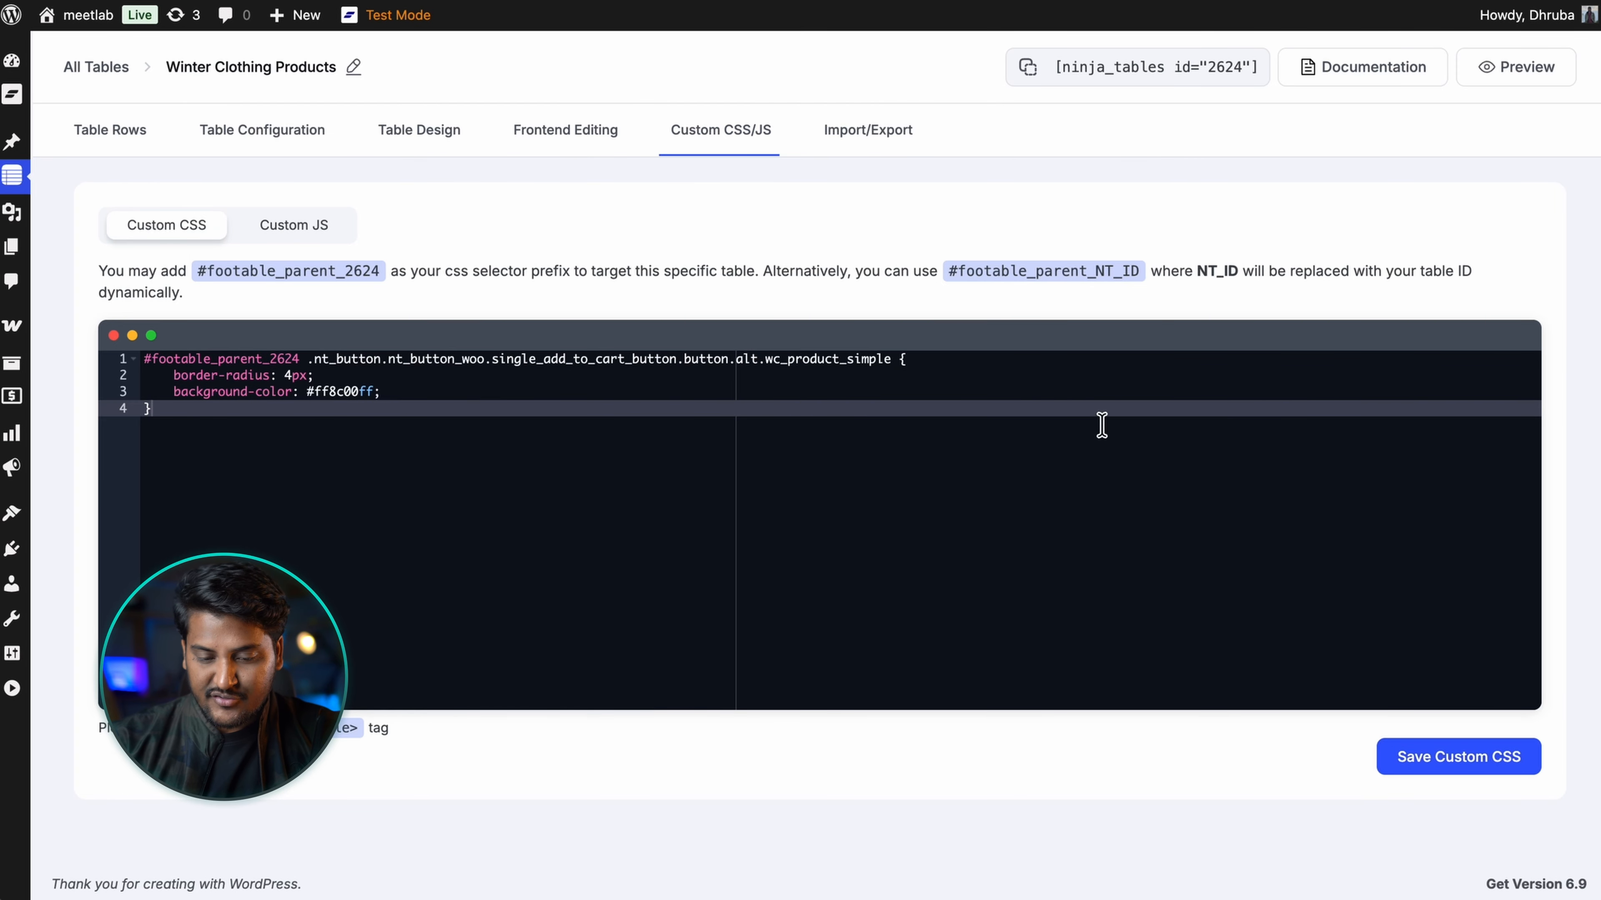
Step: Open the import and export options of the Winter Clothing Products table
left_click(873, 150)
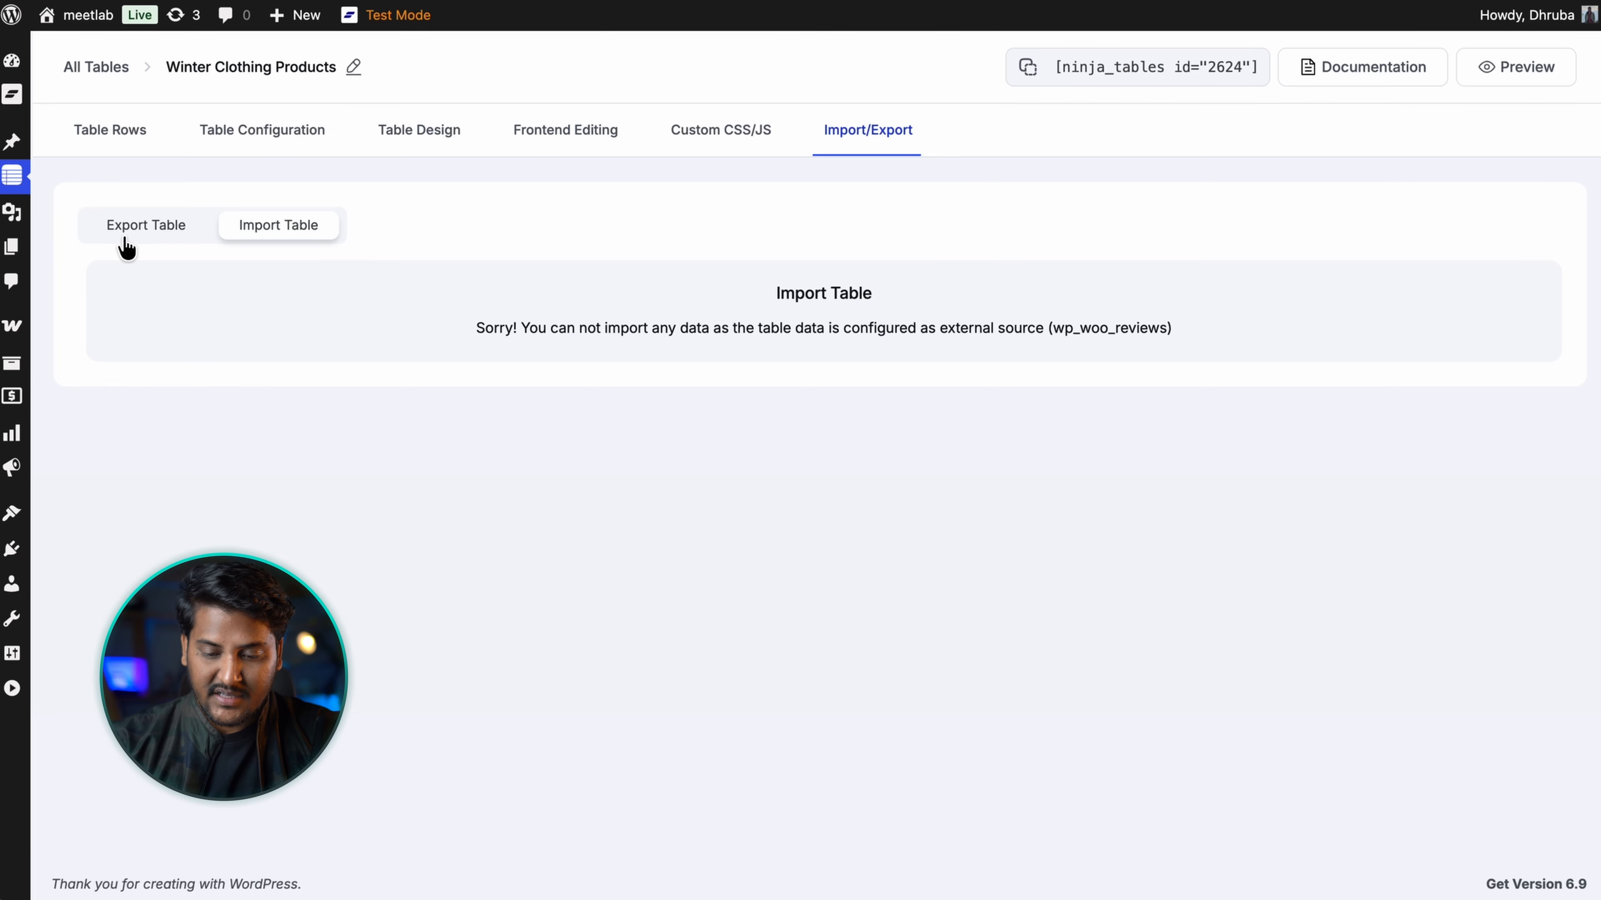